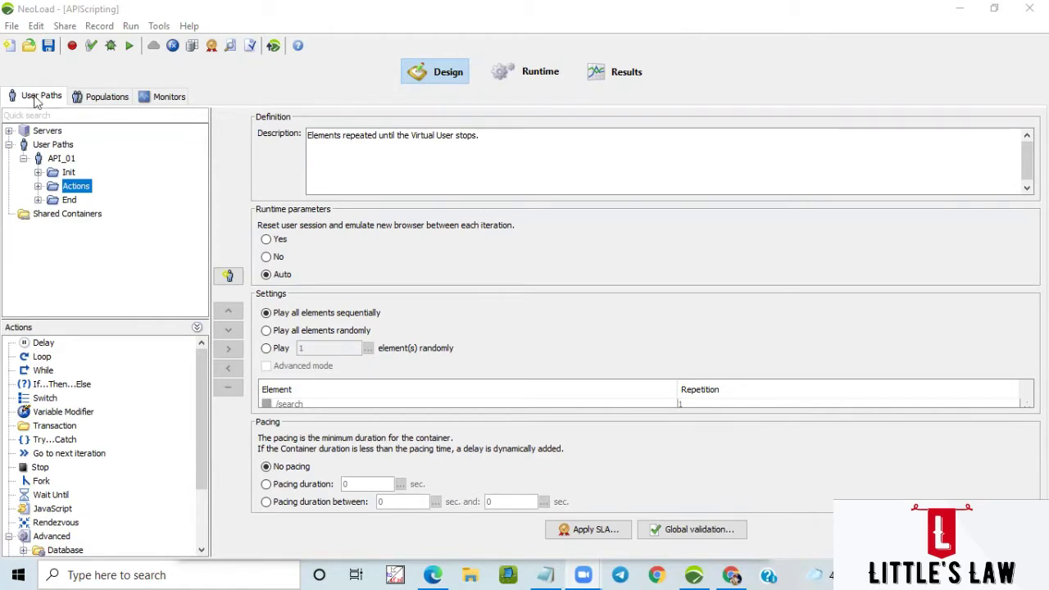
# Create a new, empty user path named API_GET under User Paths
pyautogui.click(56, 145)
pyautogui.rightClick(57, 146)
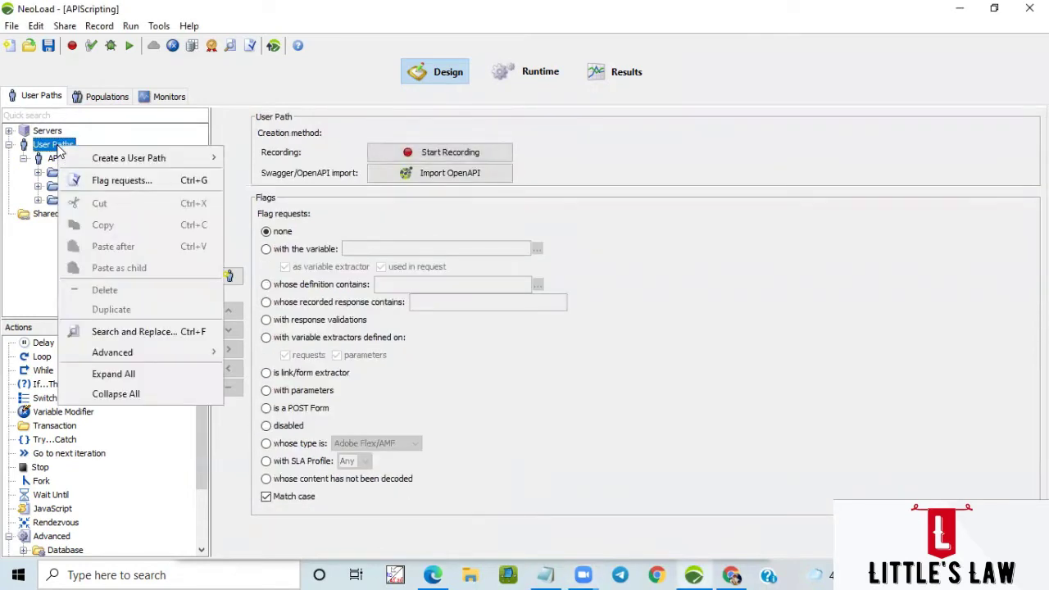
pyautogui.moveTo(94, 158)
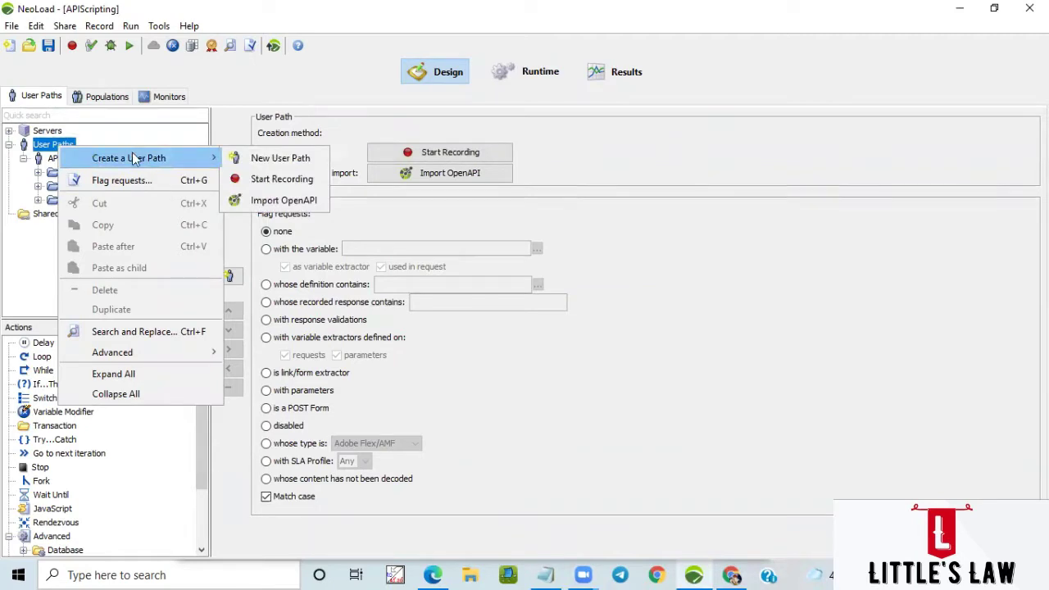
pyautogui.rightClick(46, 141)
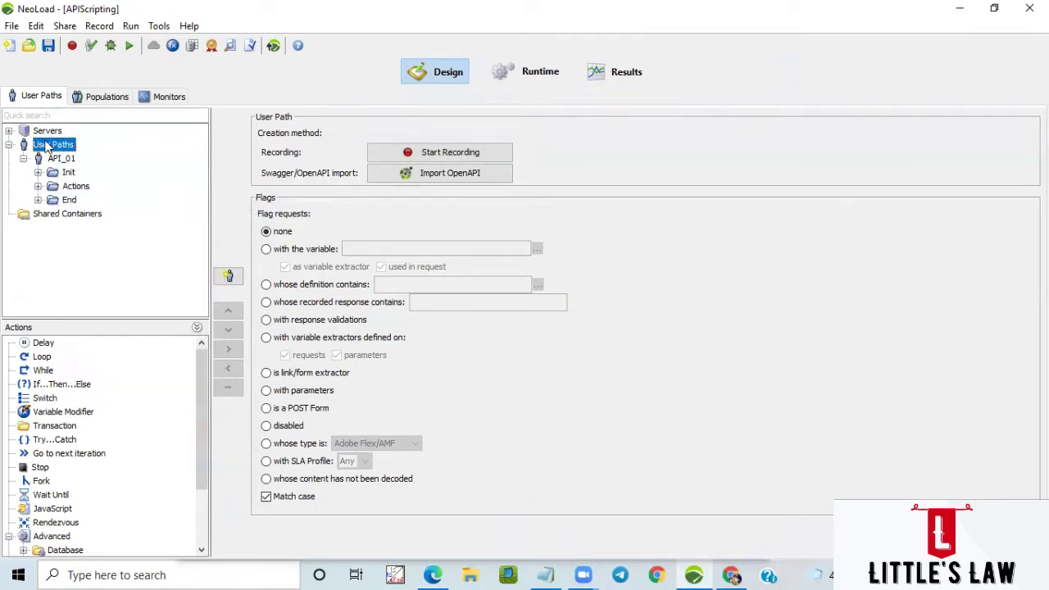
pyautogui.rightClick(46, 141)
pyautogui.moveTo(92, 155)
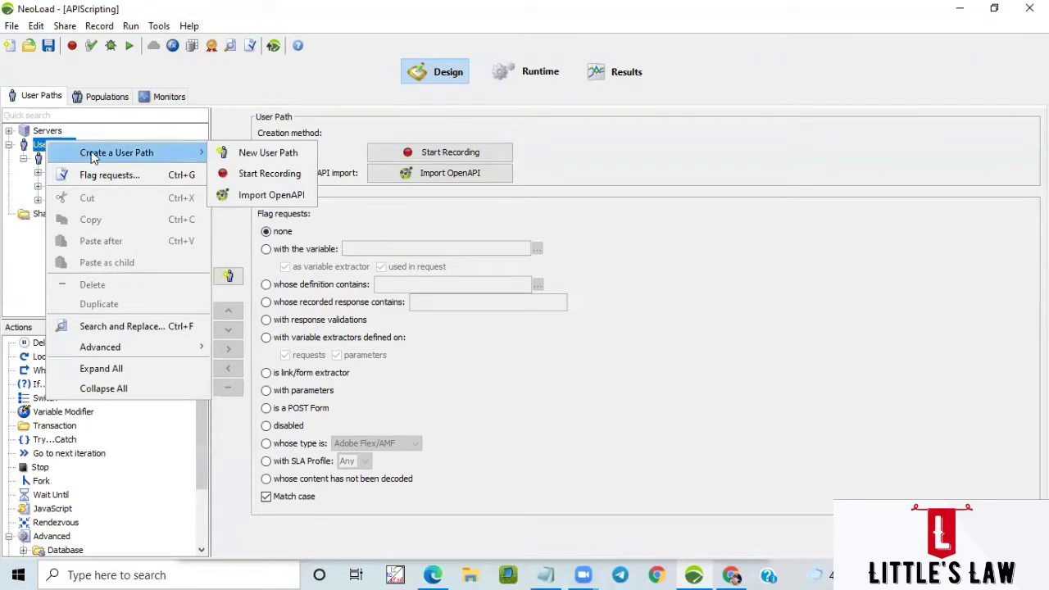
pyautogui.click(244, 153)
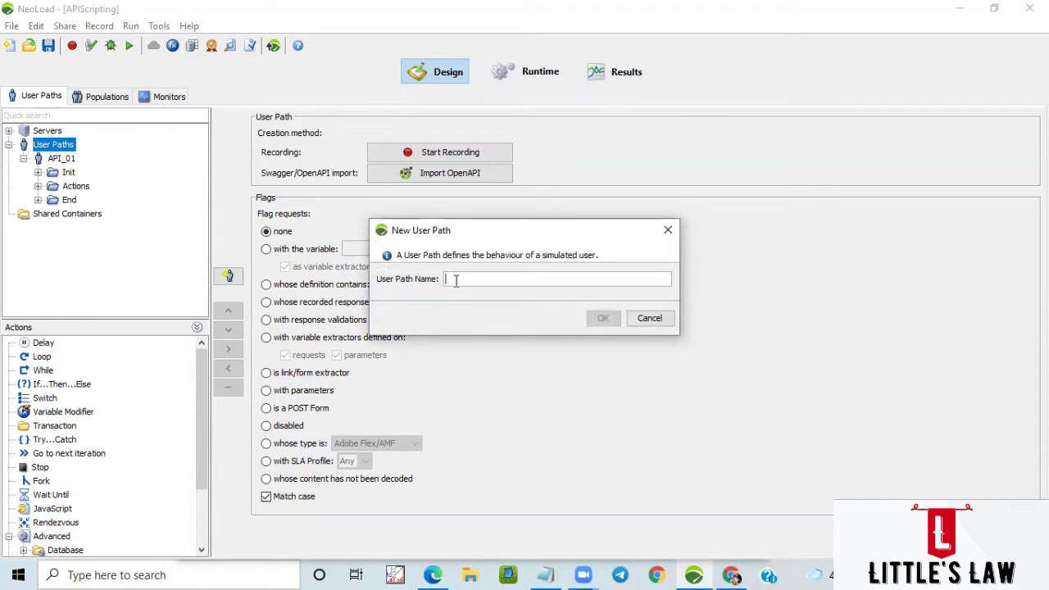
pyautogui.write('API_')
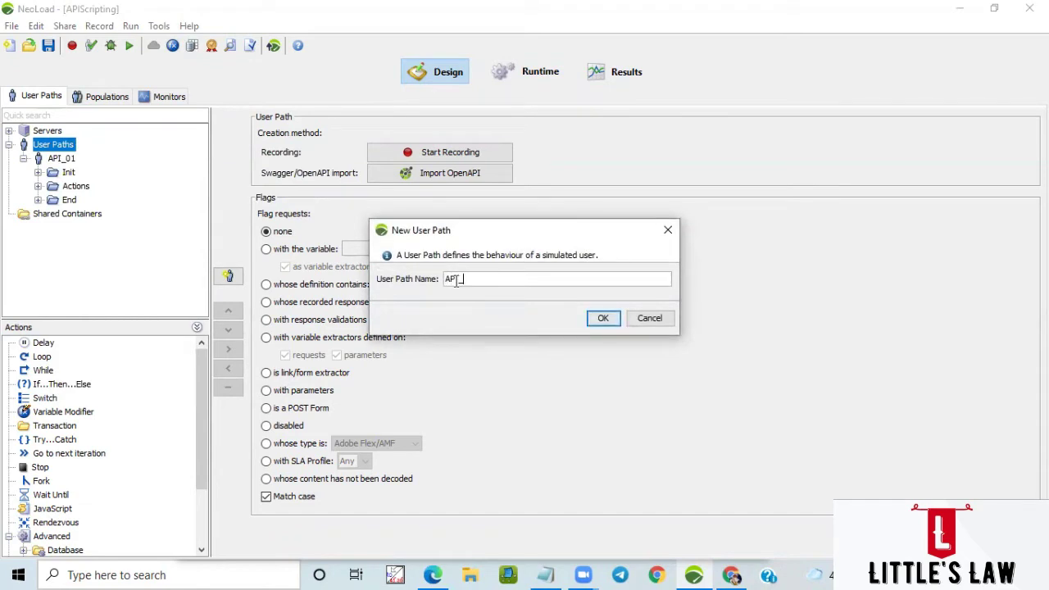
pyautogui.write('GET')
pyautogui.click(600, 319)
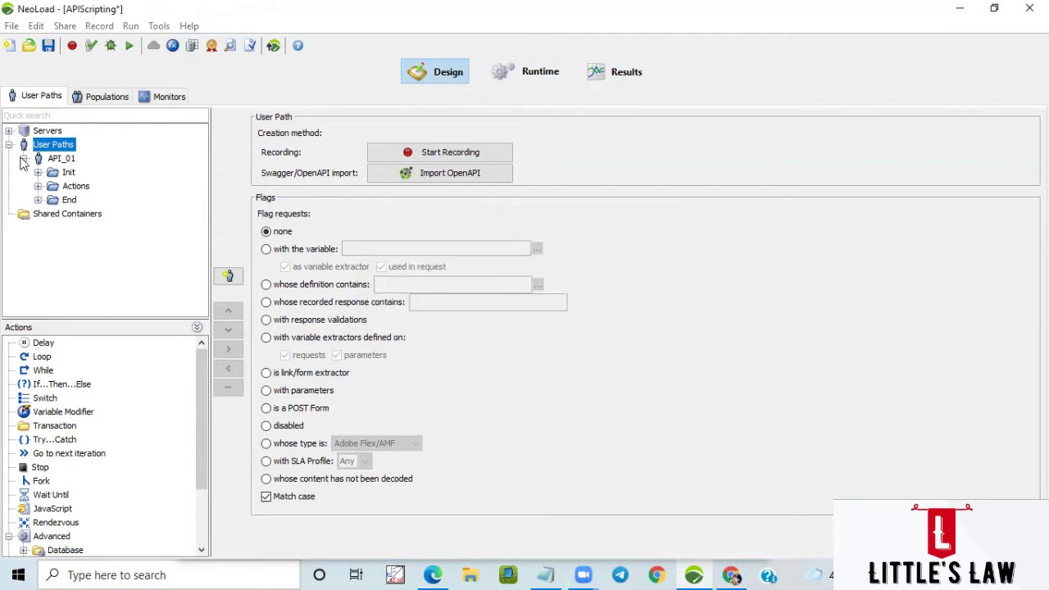
# Insert a Transaction as a child of the Actions container in the API_GET user path
pyautogui.click(24, 214)
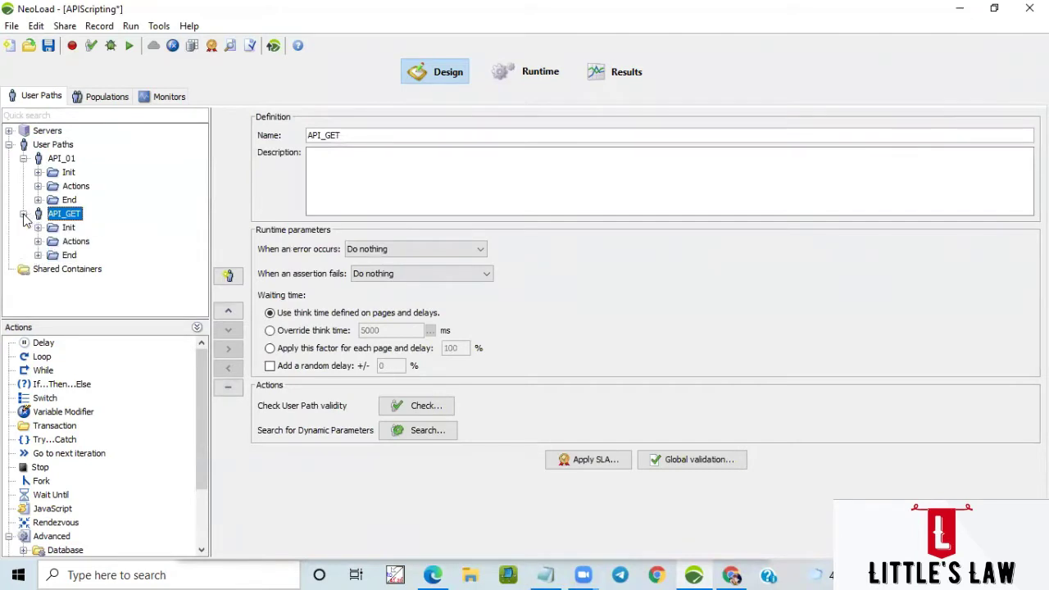
pyautogui.click(73, 243)
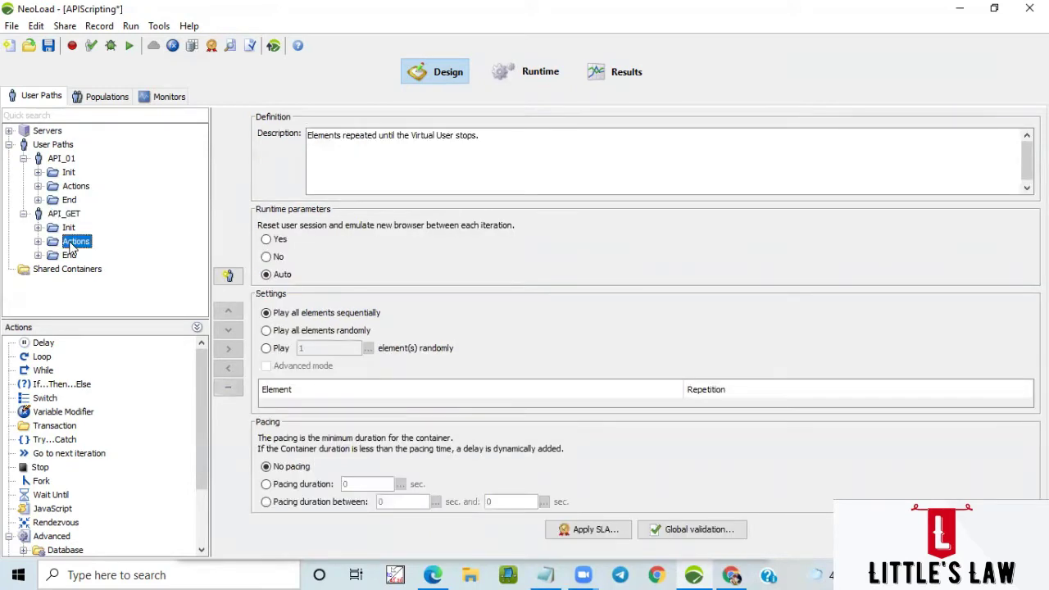
pyautogui.rightClick(71, 248)
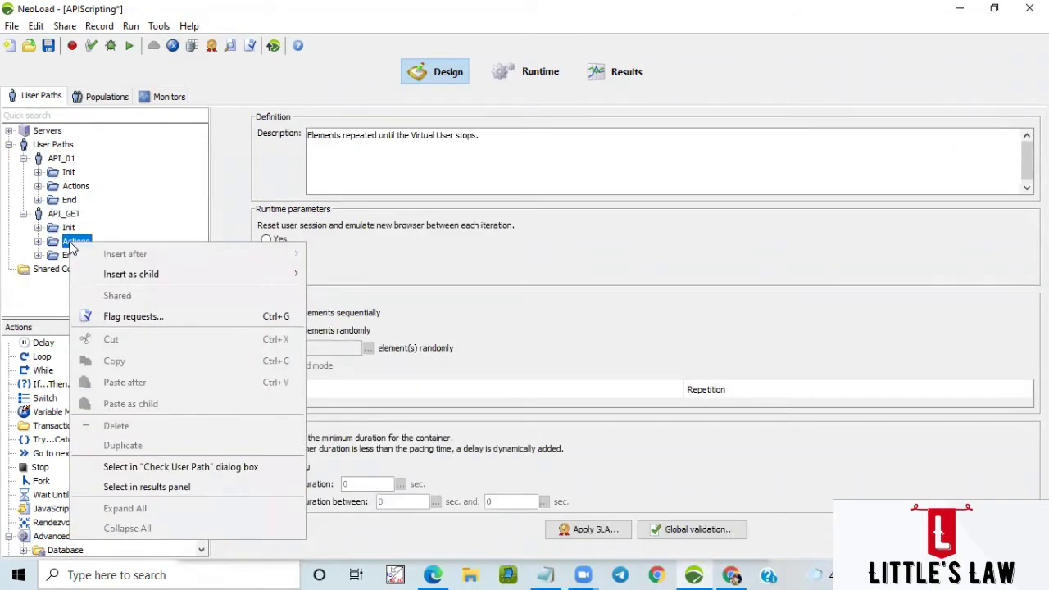
pyautogui.moveTo(118, 275)
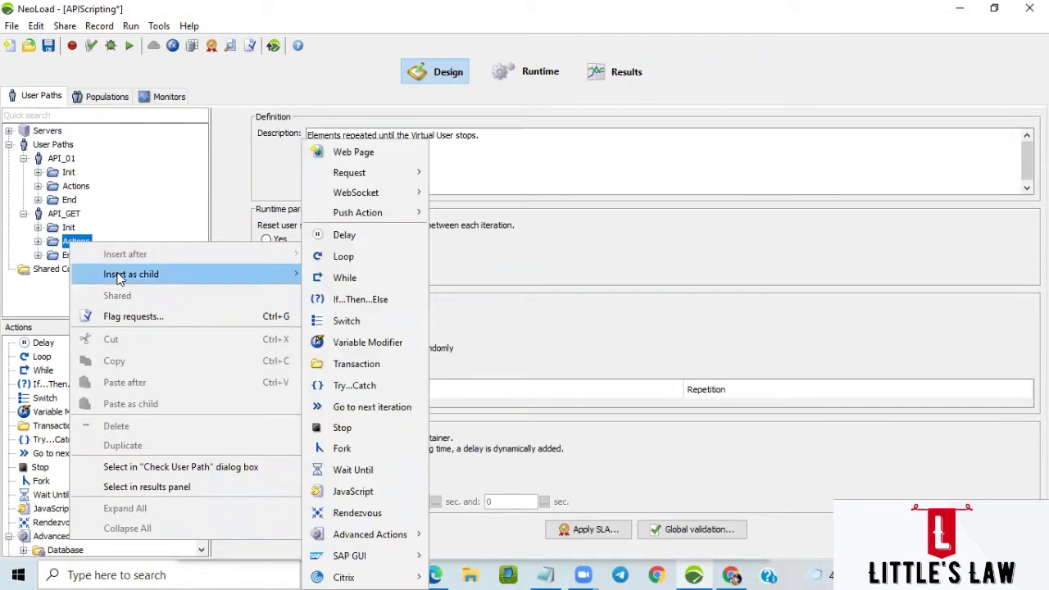
pyautogui.click(38, 243)
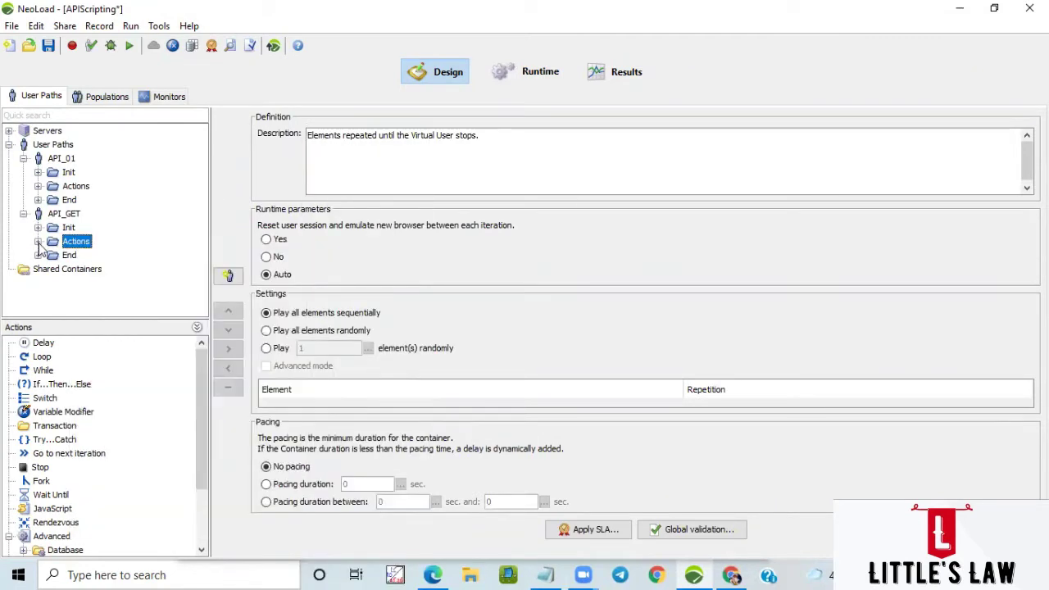
pyautogui.click(37, 242)
pyautogui.rightClick(76, 243)
pyautogui.moveTo(115, 275)
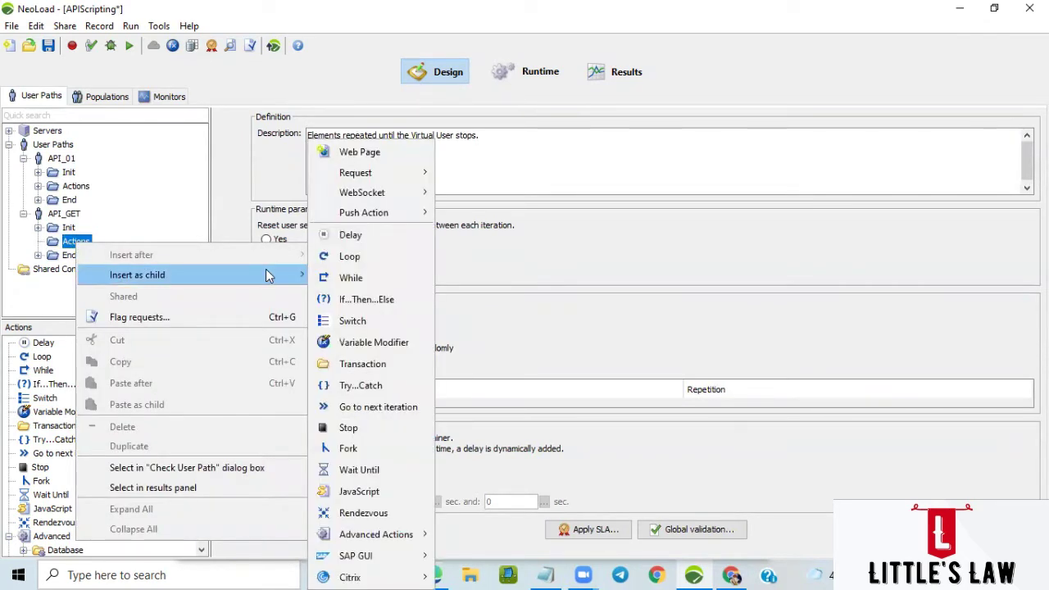
pyautogui.moveTo(363, 180)
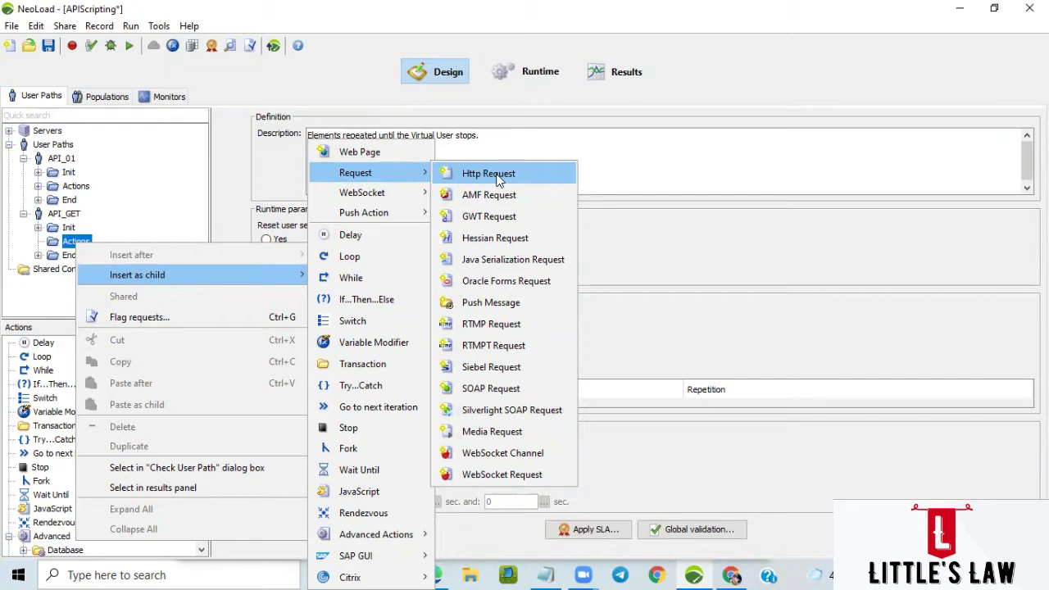
pyautogui.click(361, 366)
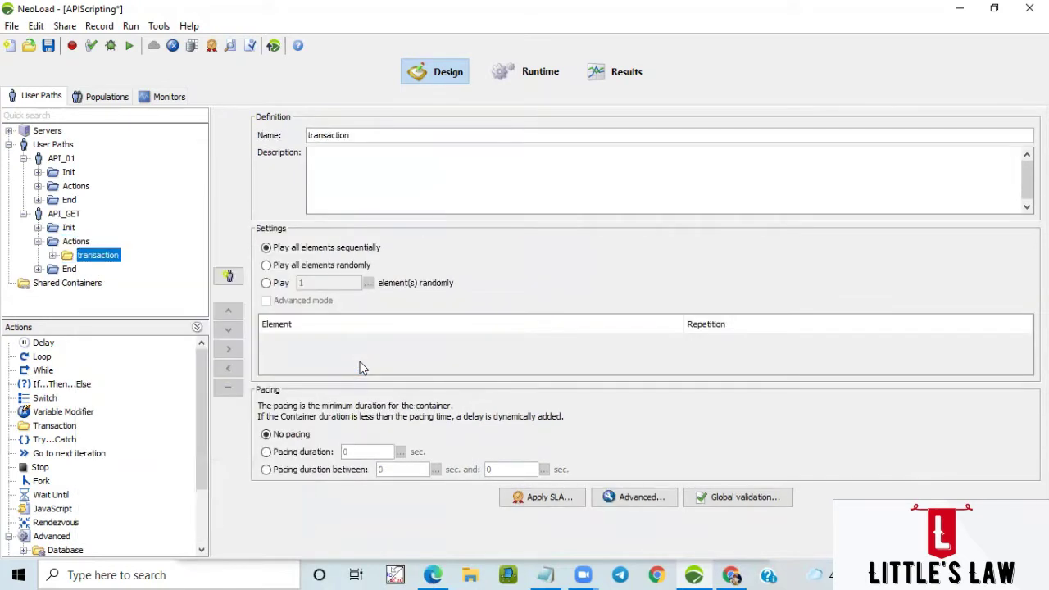
# Rename the new transaction under API_GET's Actions as 01_GET_Request
pyautogui.click(53, 255)
pyautogui.doubleClick(341, 133)
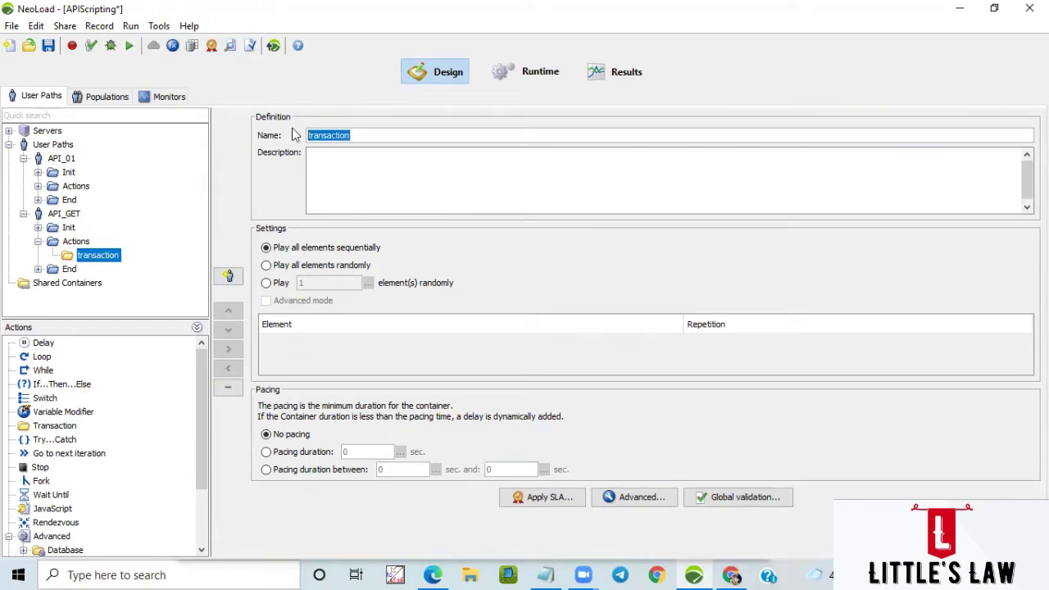
pyautogui.write('01_GET')
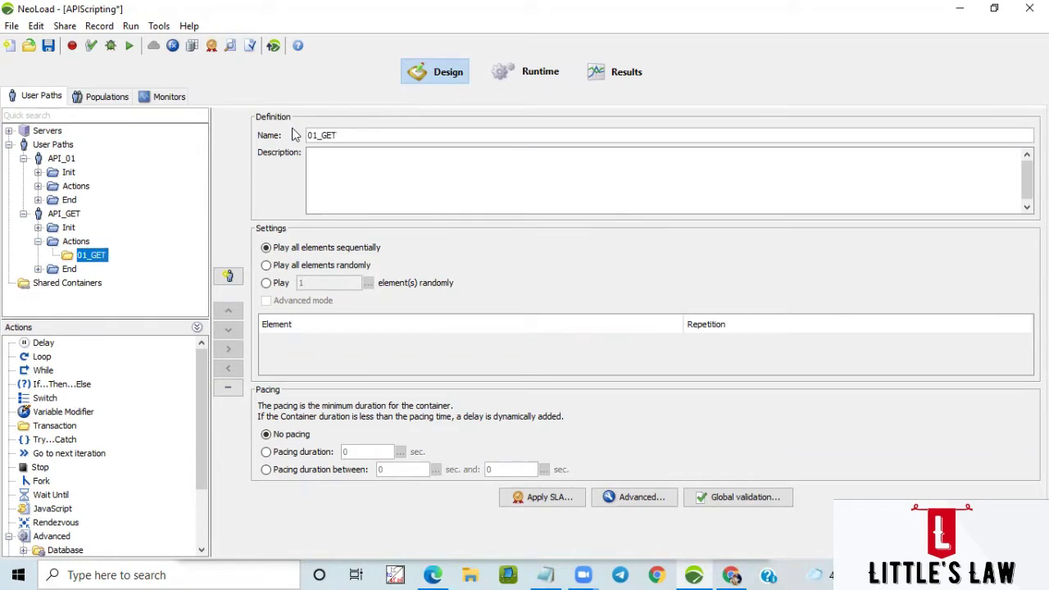
pyautogui.write('_Request')
# Start a from-content Http Request as a child of the 01_GET_Request transaction, with its request text ready for entry
pyautogui.rightClick(112, 257)
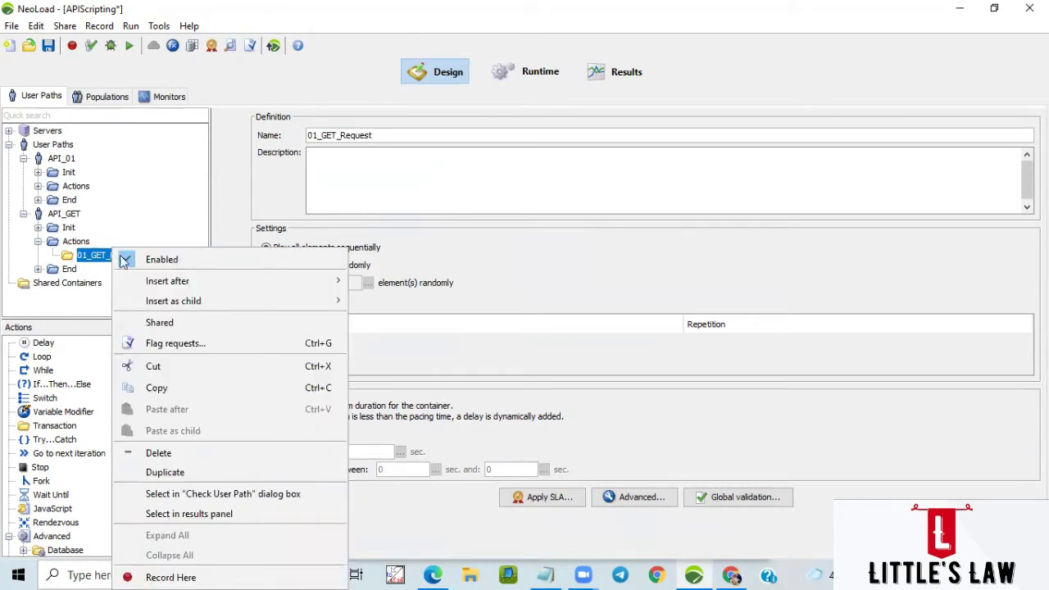
pyautogui.moveTo(185, 303)
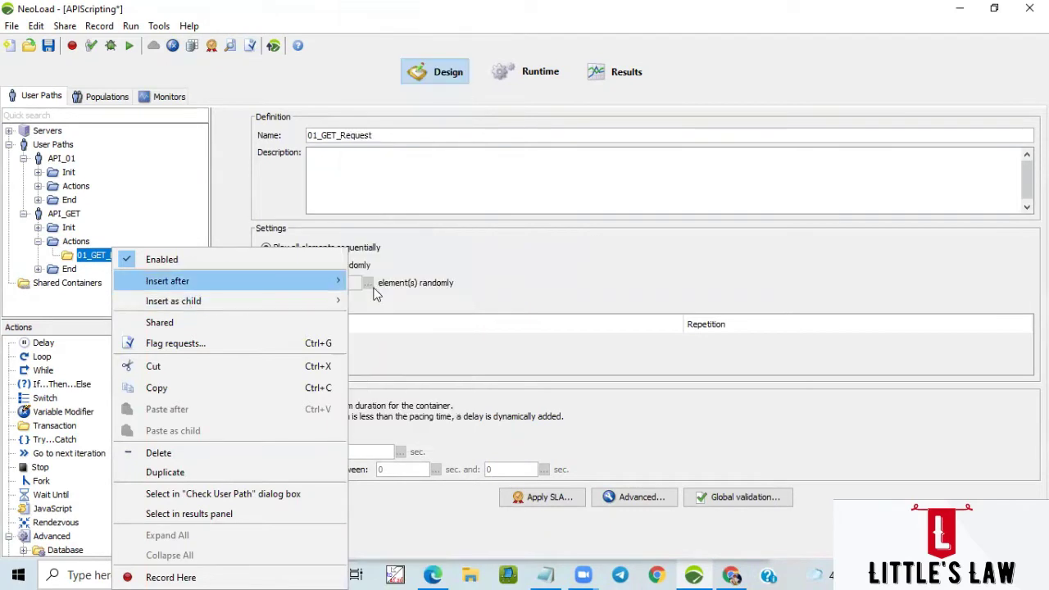
pyautogui.moveTo(311, 304)
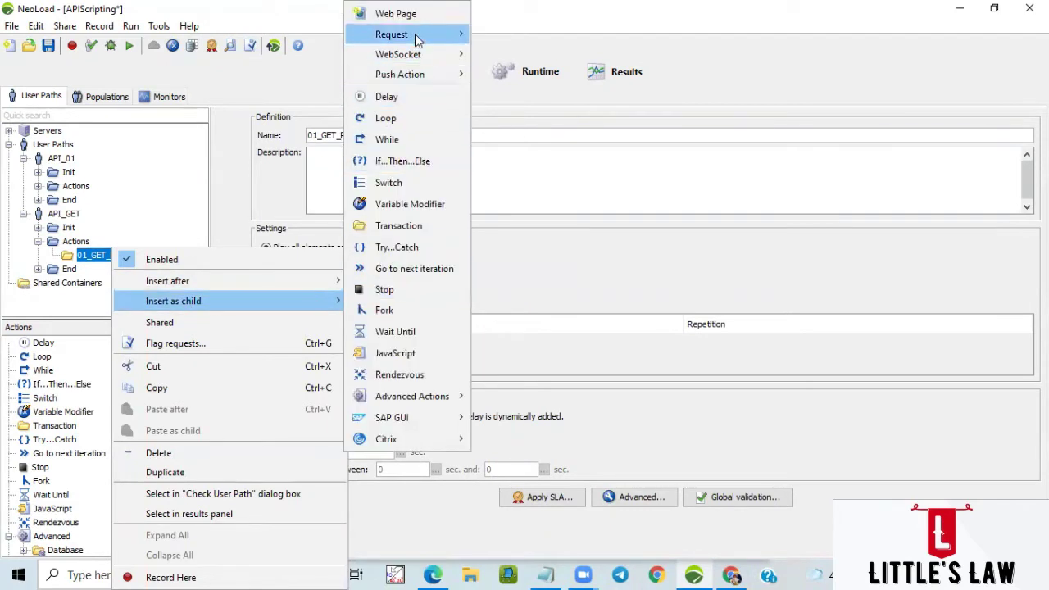
pyautogui.moveTo(416, 36)
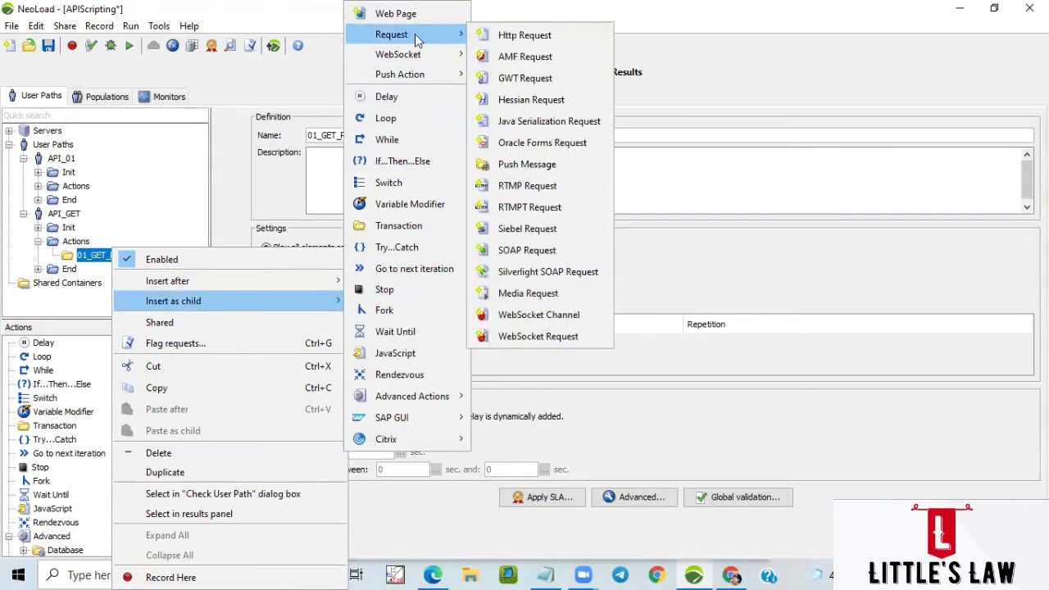
pyautogui.click(508, 37)
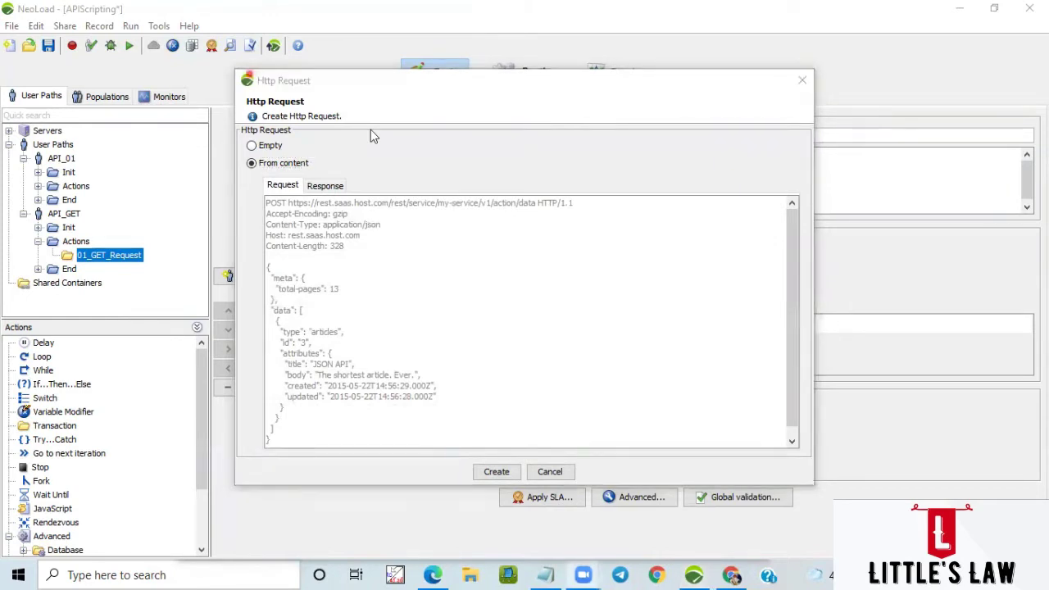
pyautogui.click(271, 81)
pyautogui.moveTo(273, 90); pyautogui.dragTo(281, 170)
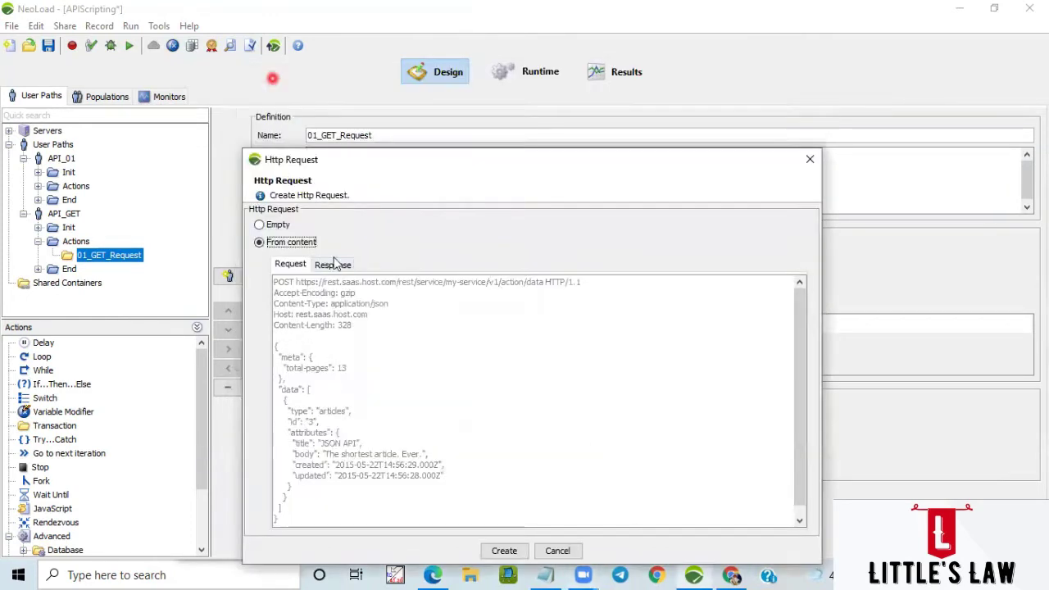
pyautogui.click(290, 285)
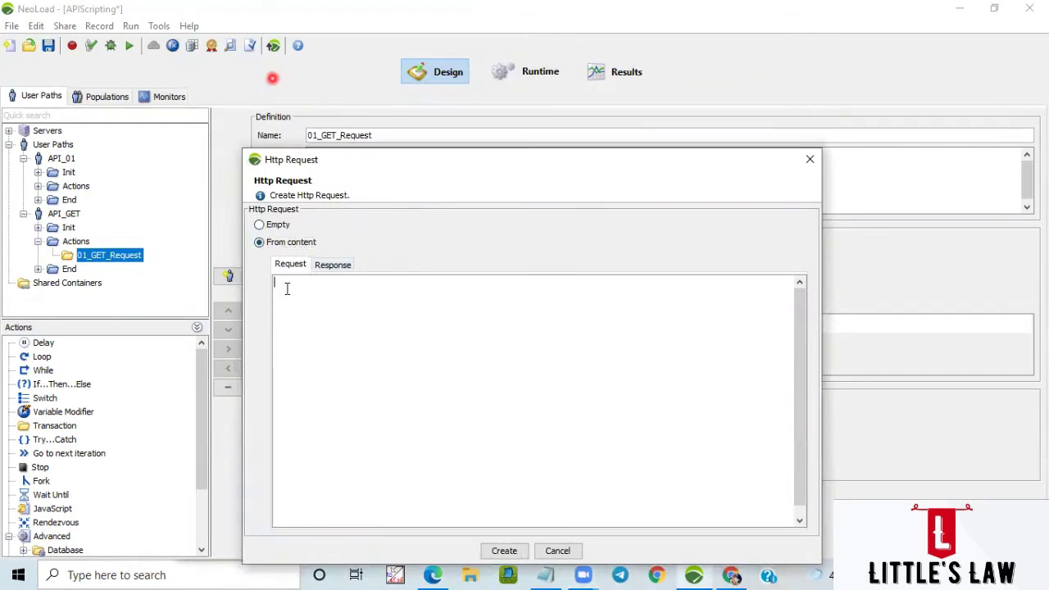
pyautogui.moveTo(426, 156); pyautogui.dragTo(420, 131)
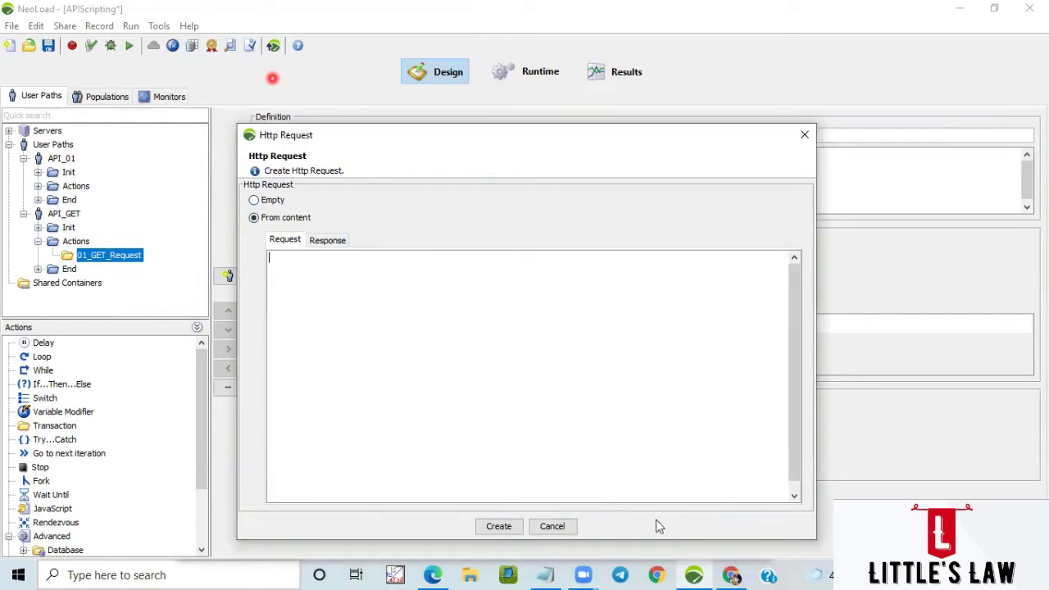
pyautogui.click(492, 475)
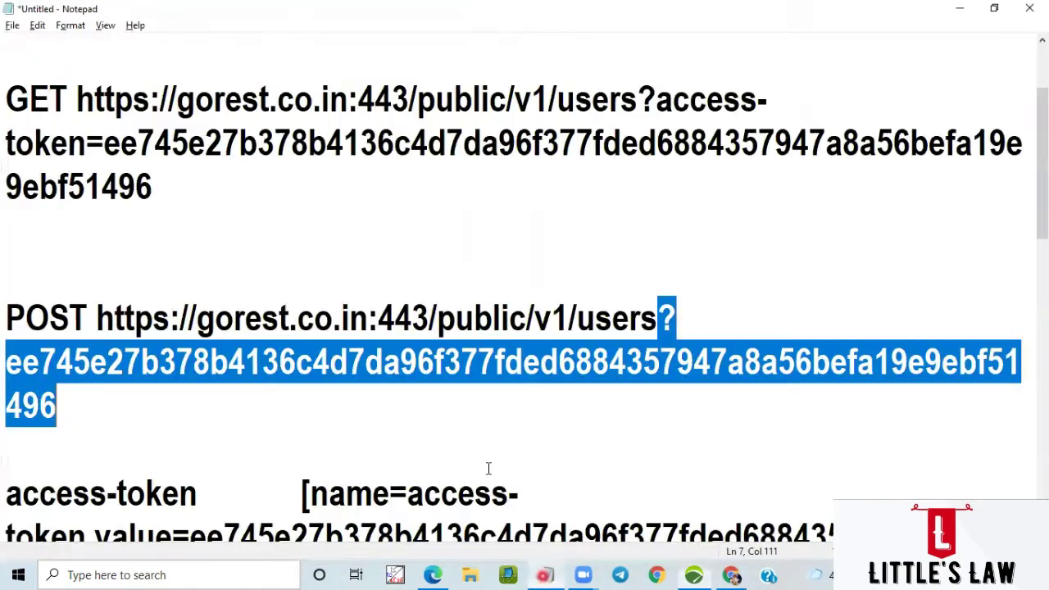
pyautogui.scroll(1, 259, 236)
pyautogui.moveTo(136, 106); pyautogui.dragTo(4, 53)
pyautogui.hotkey('ctrl', 'c')
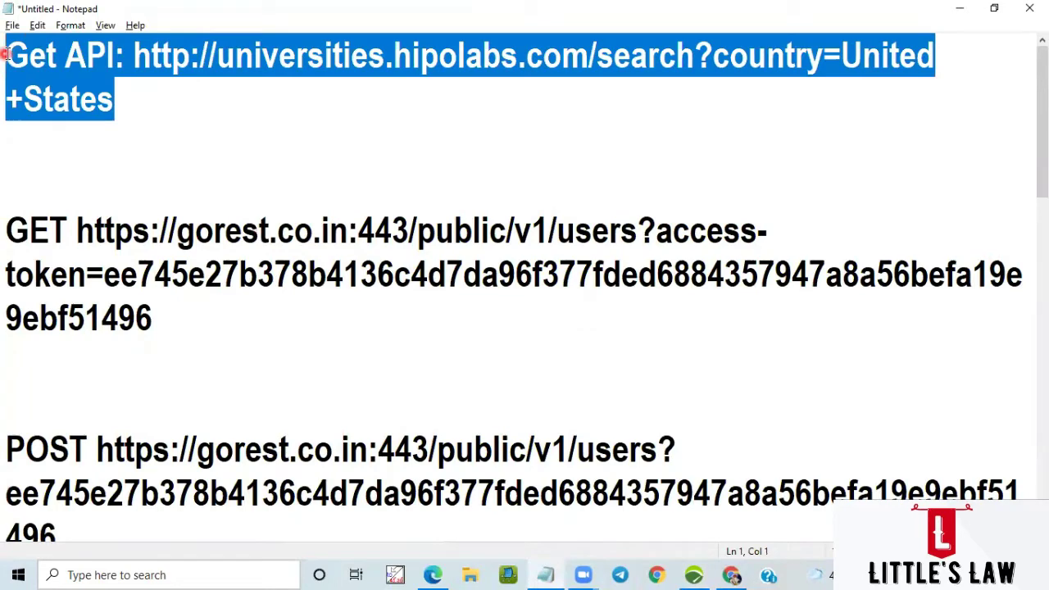
pyautogui.click(961, 8)
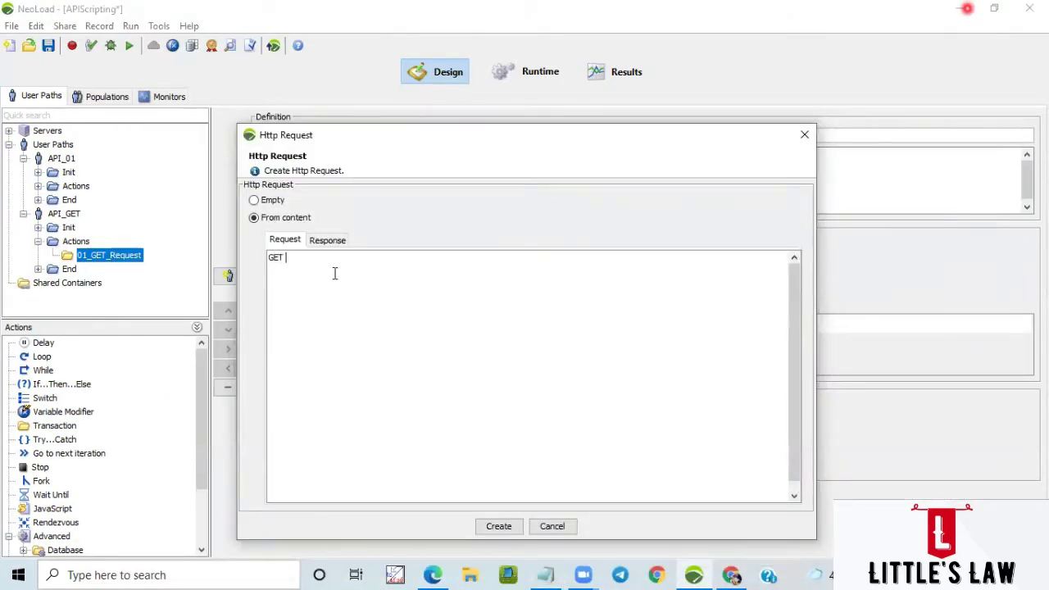
pyautogui.hotkey('ctrl', 'v')
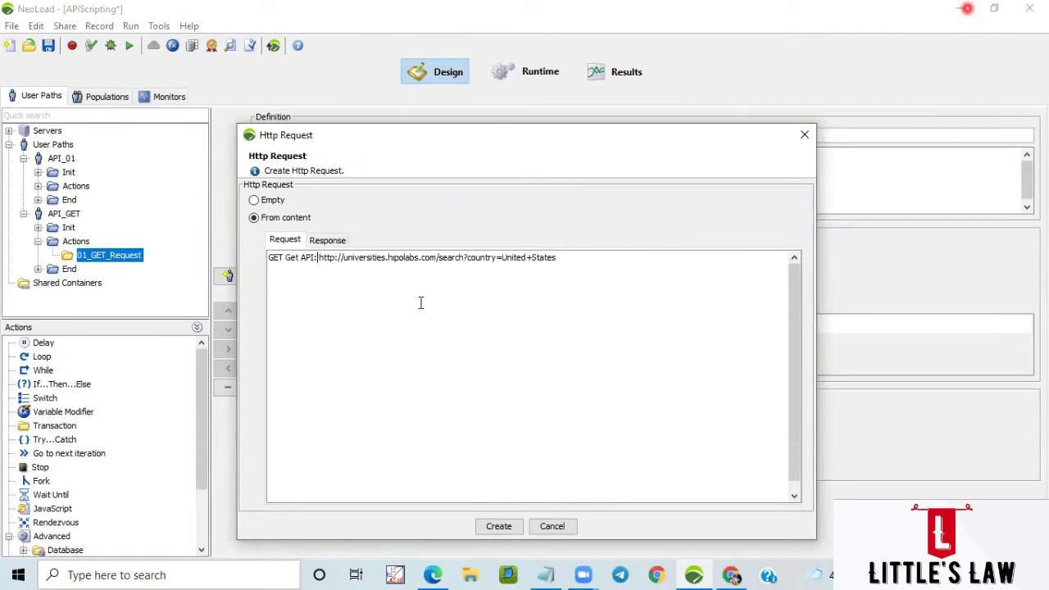
pyautogui.press('BackSpace')
pyautogui.press('BackSpace')
pyautogui.press('BackSpace')
pyautogui.press('BackSpace')
pyautogui.press('BackSpace')
pyautogui.press('BackSpace')
pyautogui.press('BackSpace')
pyautogui.press('BackSpace')
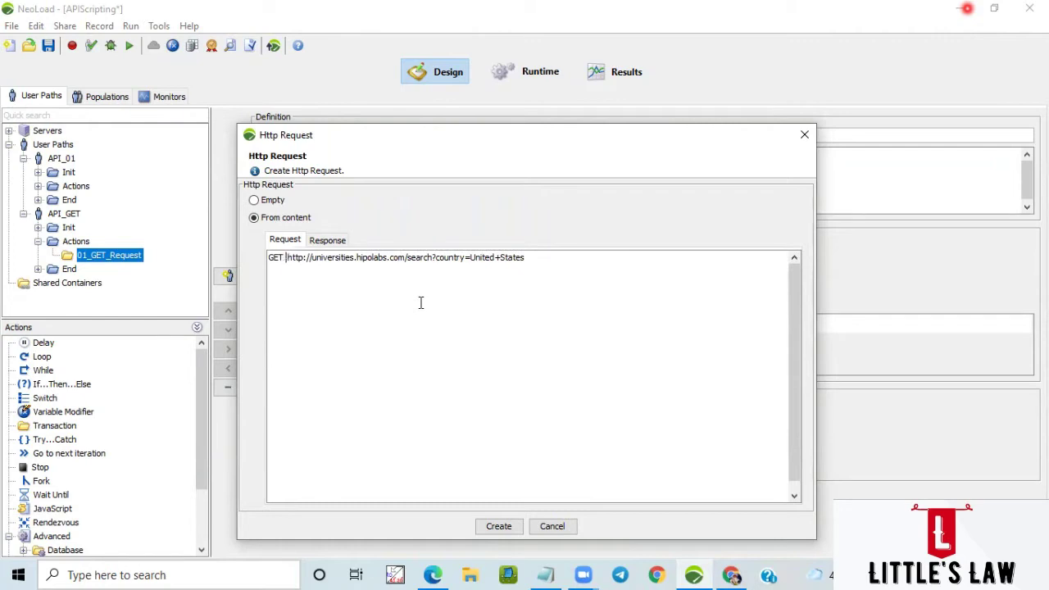
pyautogui.press('BackSpace')
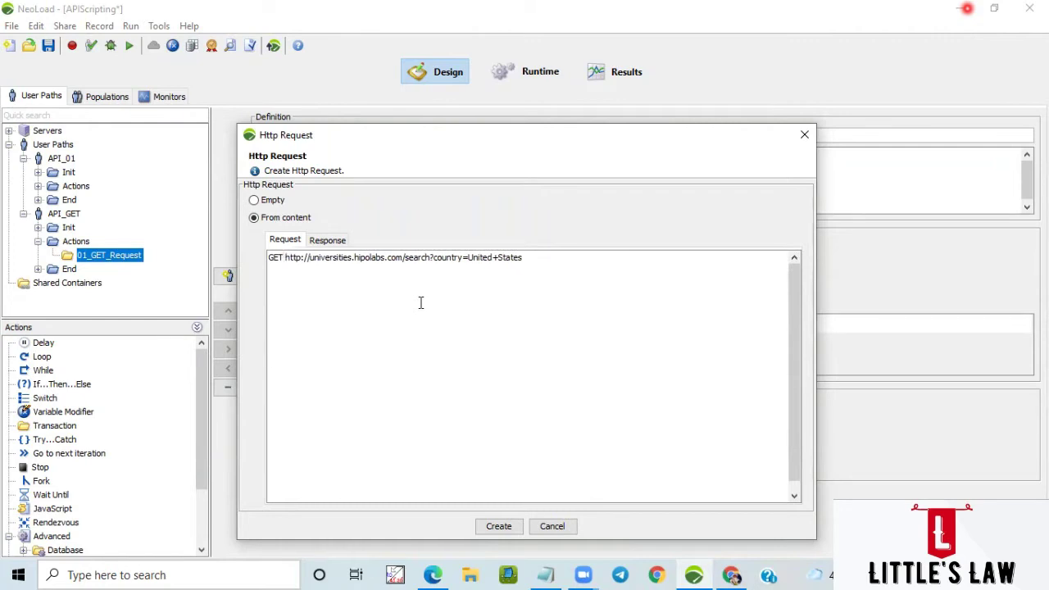
# Remove the GET method from the request content and try to create the request with only the URL
pyautogui.press('BackSpace')
pyautogui.press('BackSpace')
pyautogui.press('BackSpace')
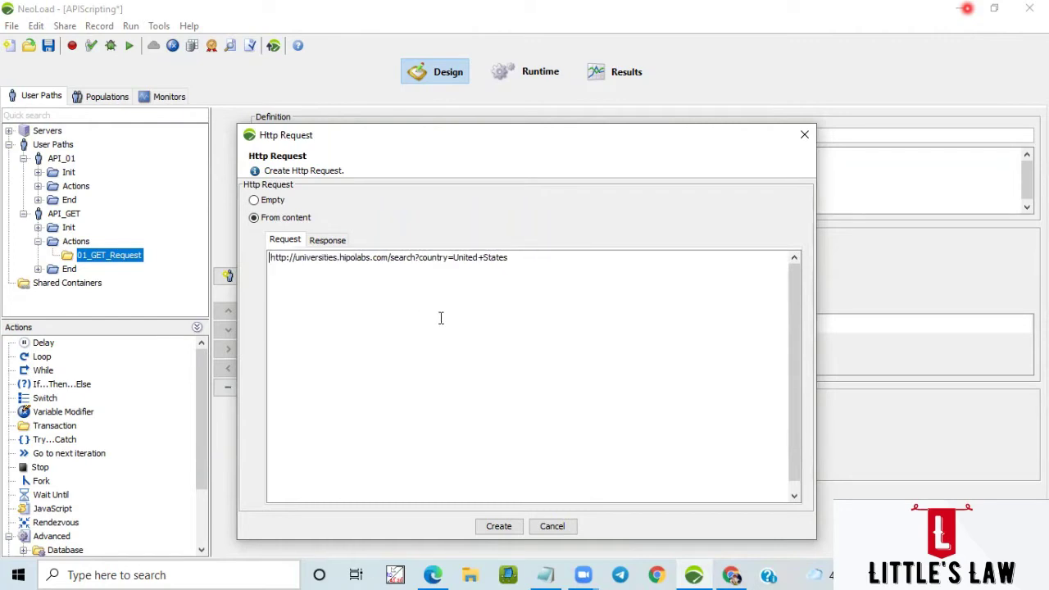
pyautogui.press('Delete')
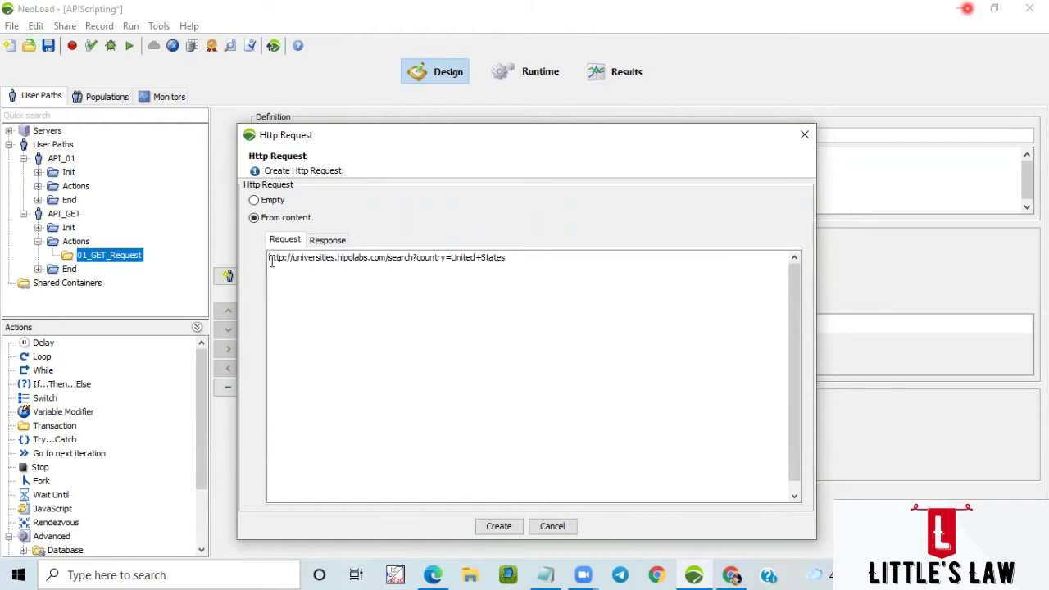
pyautogui.moveTo(271, 260); pyautogui.dragTo(533, 257)
pyautogui.tripleClick(533, 258)
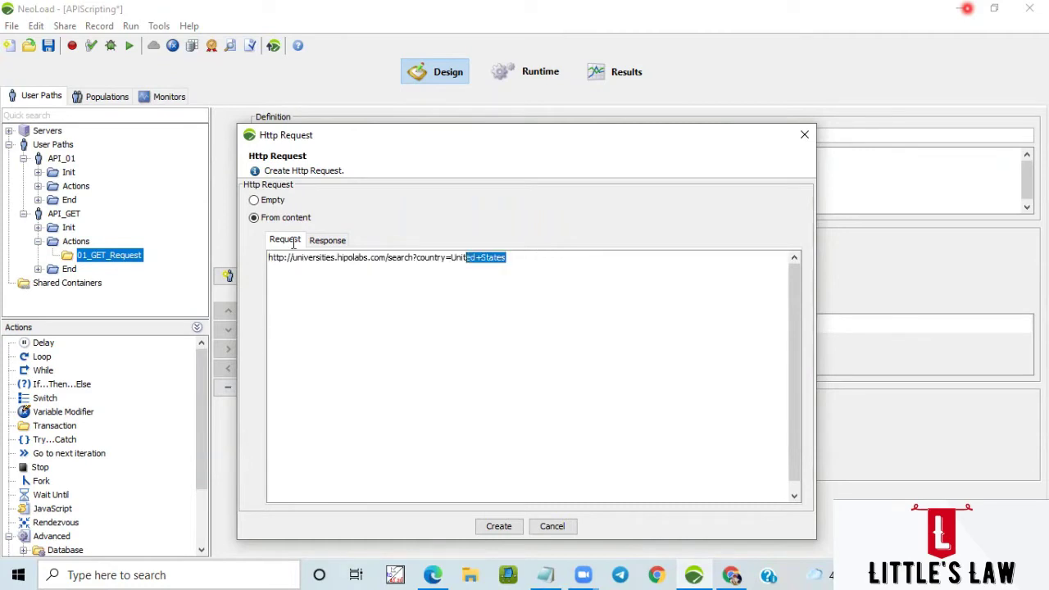
pyautogui.click(500, 525)
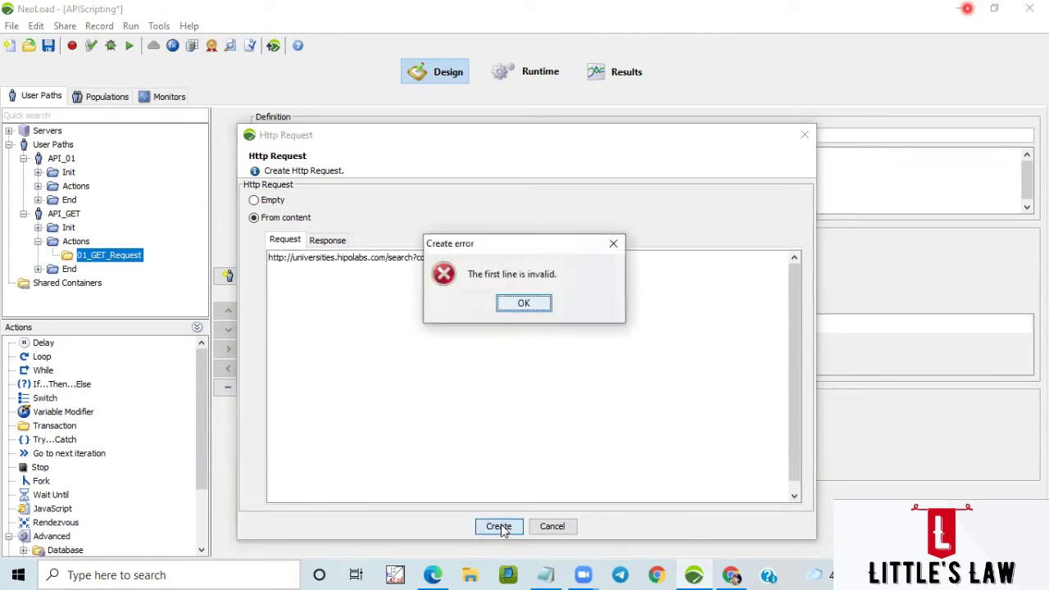
# Put the GET method back in front of the URL, create the request, and delete the resulting /search request from 01_GET_Request
pyautogui.click(514, 307)
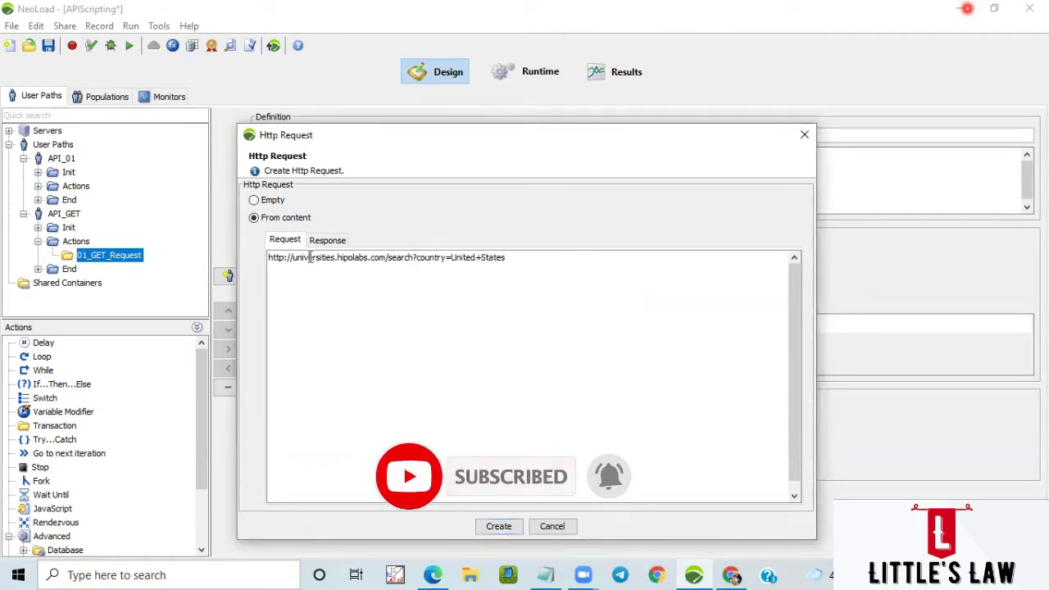
pyautogui.write('GET')
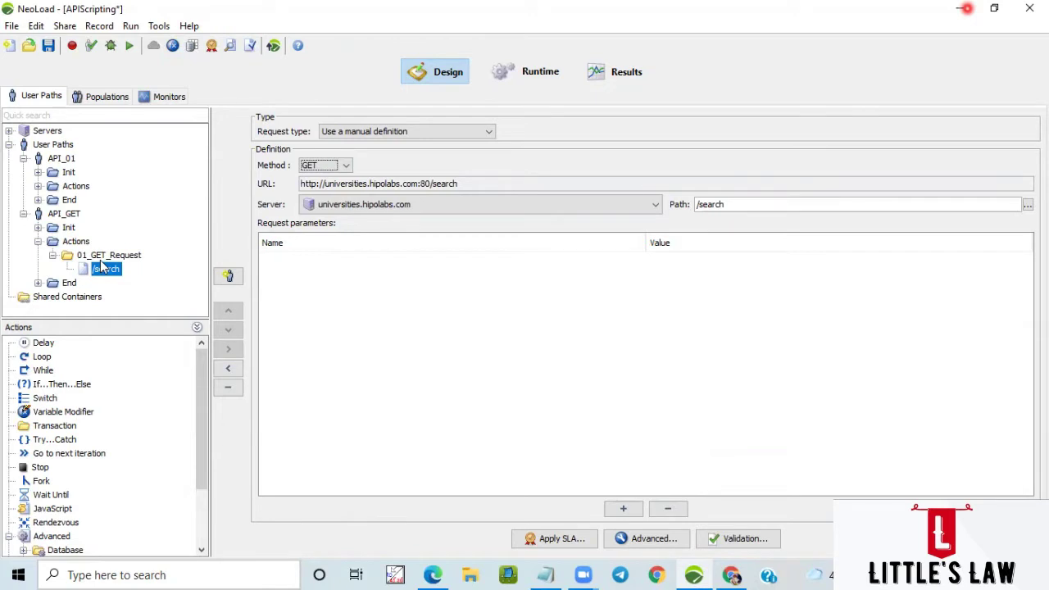
pyautogui.click(228, 387)
pyautogui.click(490, 356)
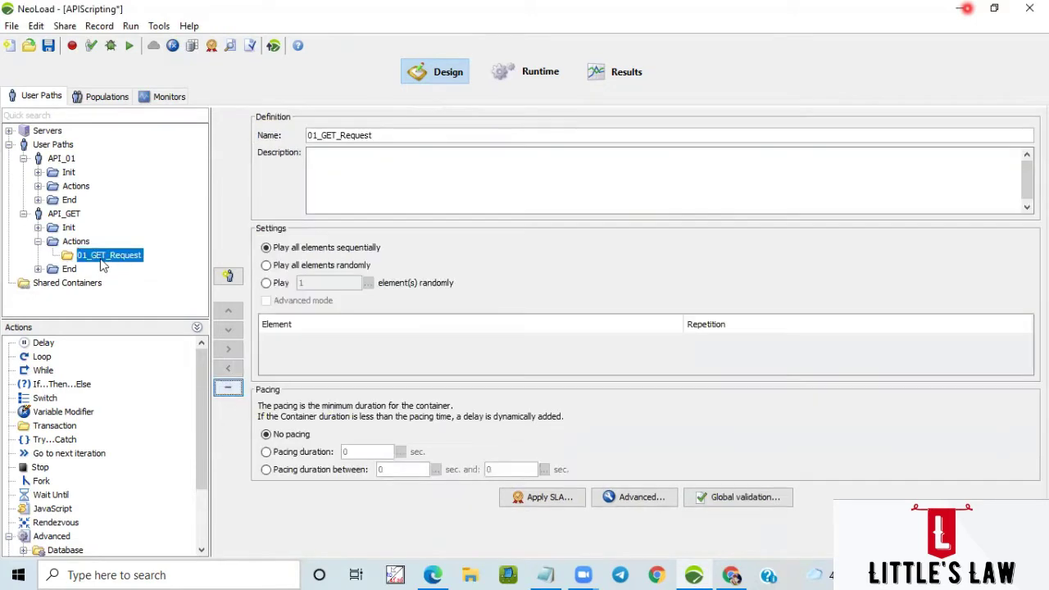
# Start a new from-content Http Request as a child of the 01_GET_Request transaction, with its request text ready for entry
pyautogui.rightClick(101, 256)
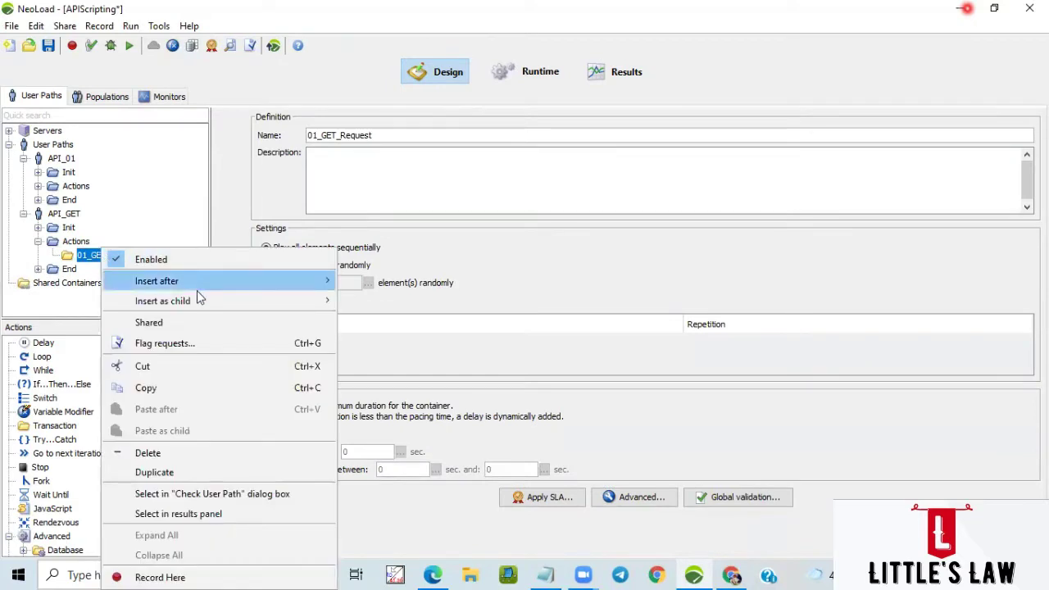
pyautogui.moveTo(195, 304)
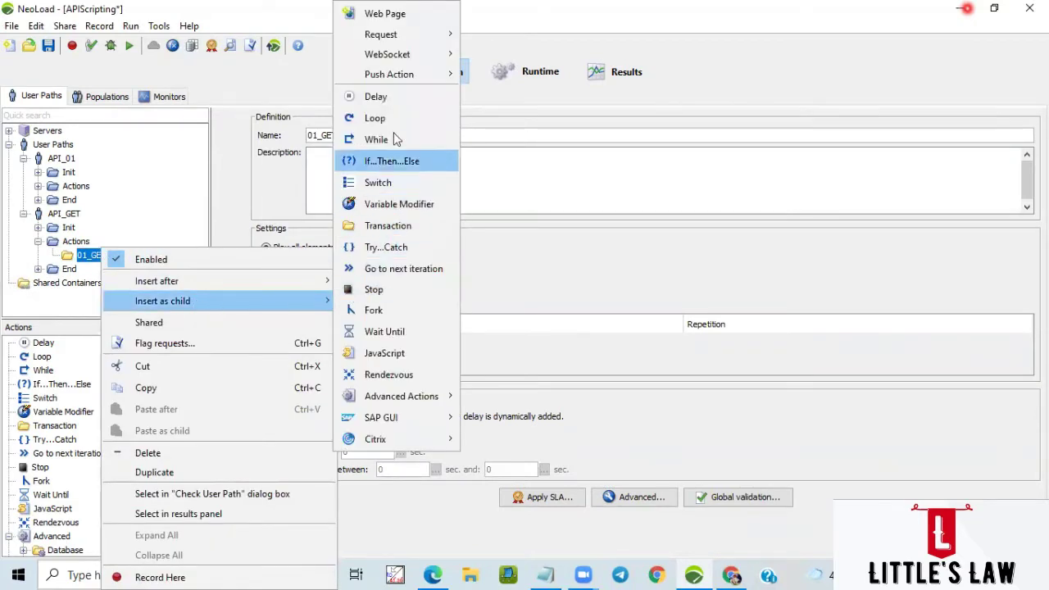
pyautogui.moveTo(445, 35)
pyautogui.click(492, 36)
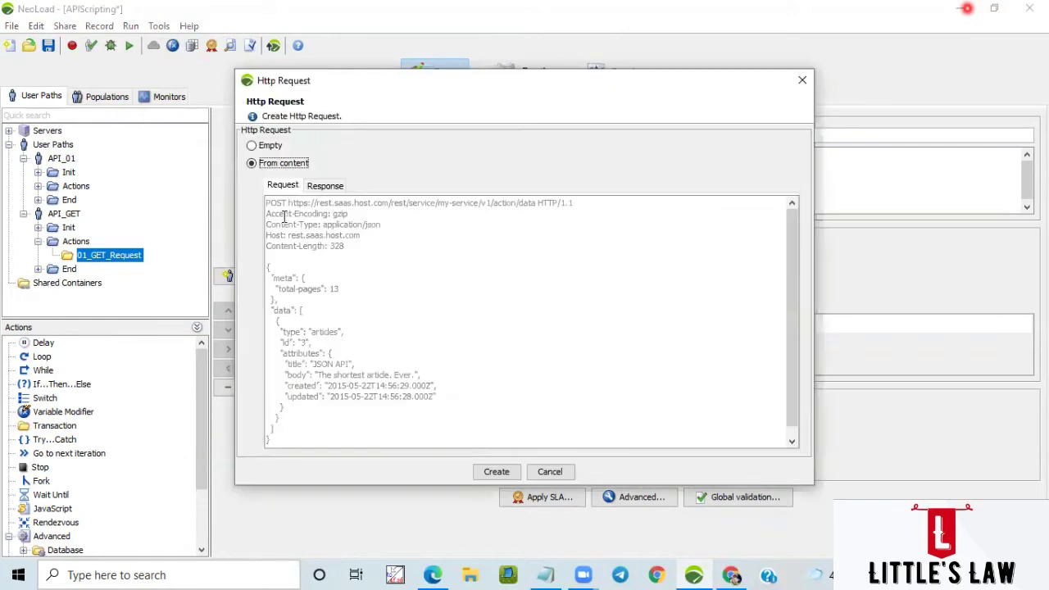
pyautogui.click(284, 216)
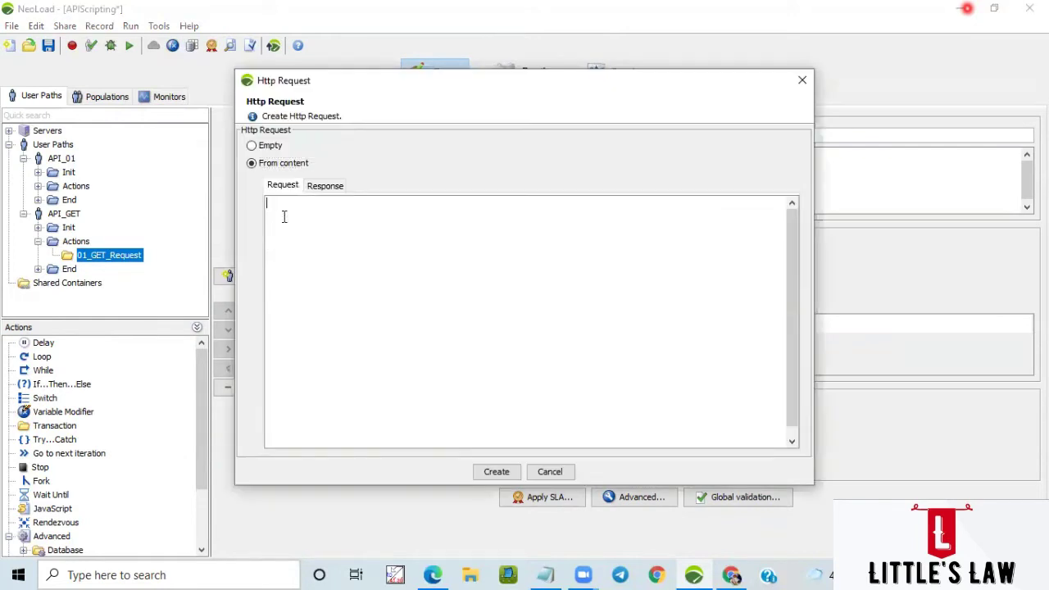
pyautogui.write('GET')
pyautogui.hotkey('ctrl', 'v')
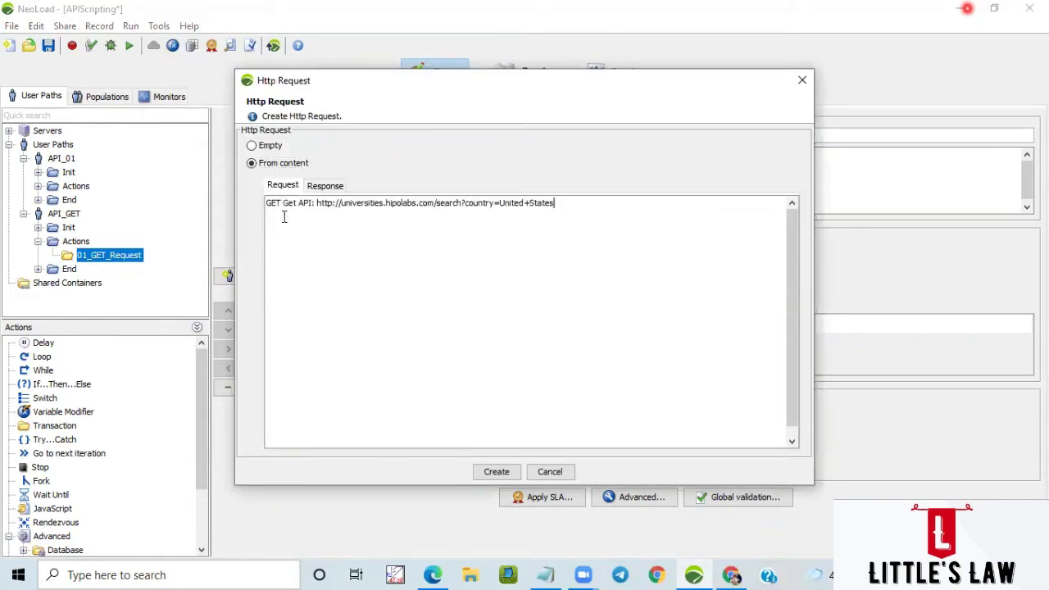
pyautogui.click(316, 203)
pyautogui.press('BackSpace')
pyautogui.press('BackSpace')
pyautogui.press('BackSpace')
pyautogui.press('BackSpace')
pyautogui.press('BackSpace')
pyautogui.press('BackSpace')
pyautogui.press('BackSpace')
pyautogui.press('BackSpace')
pyautogui.press('BackSpace')
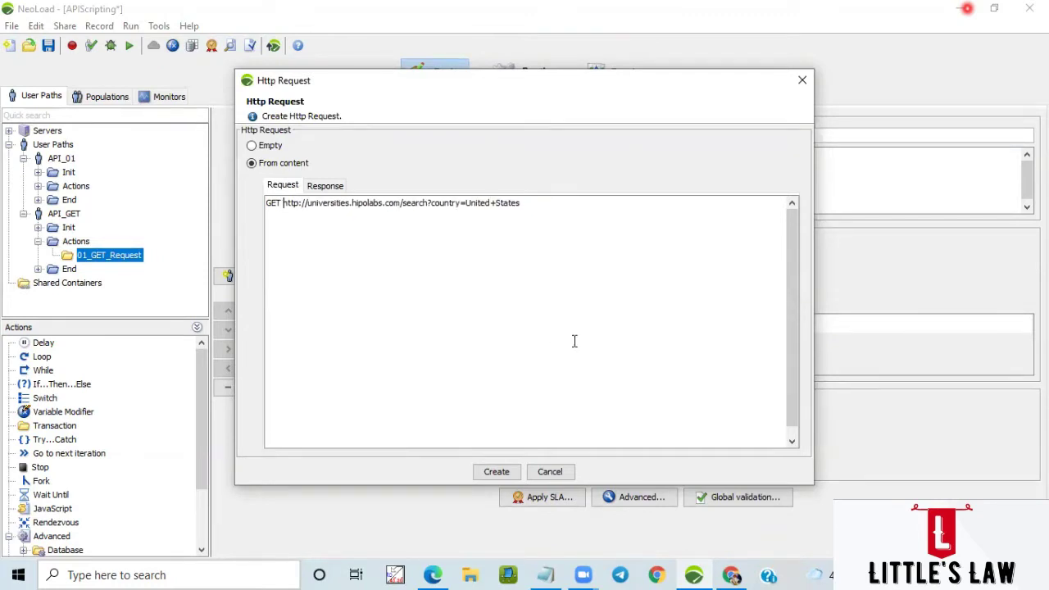
pyautogui.click(503, 475)
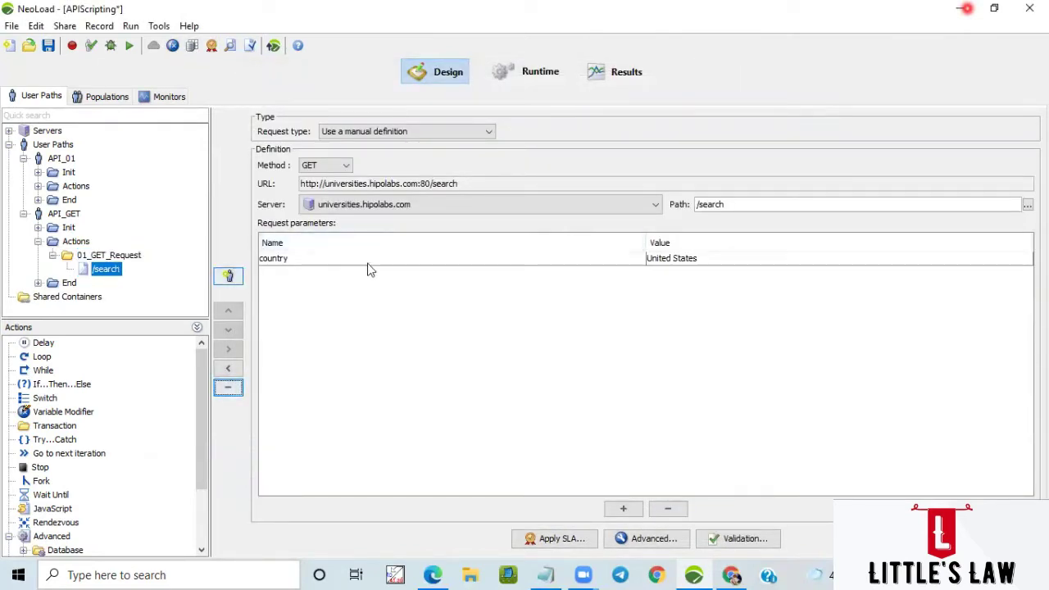
pyautogui.click(577, 261)
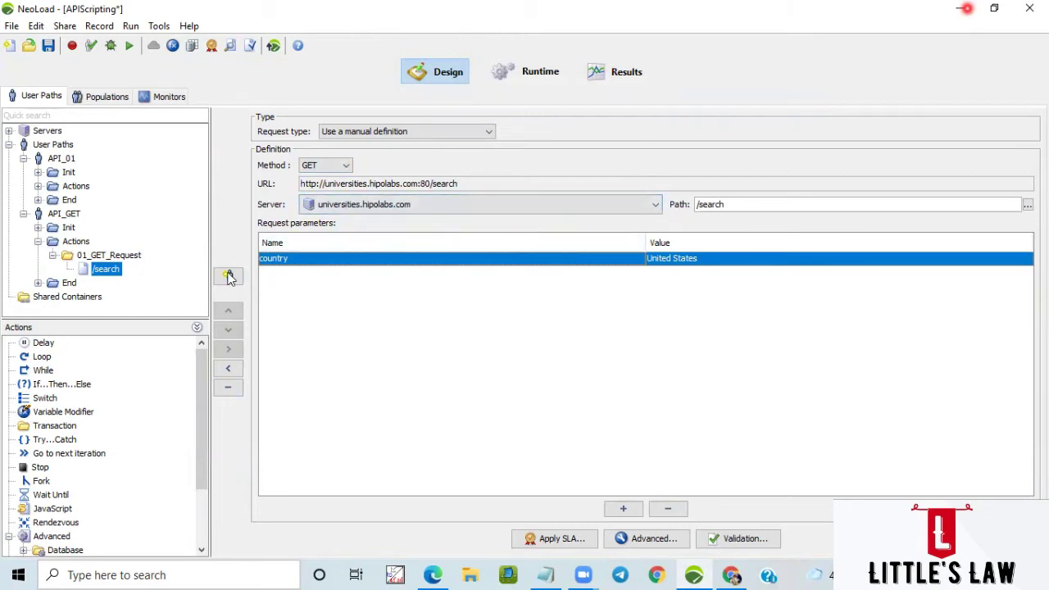
# Run the user path validity check on API_GET
pyautogui.click(91, 47)
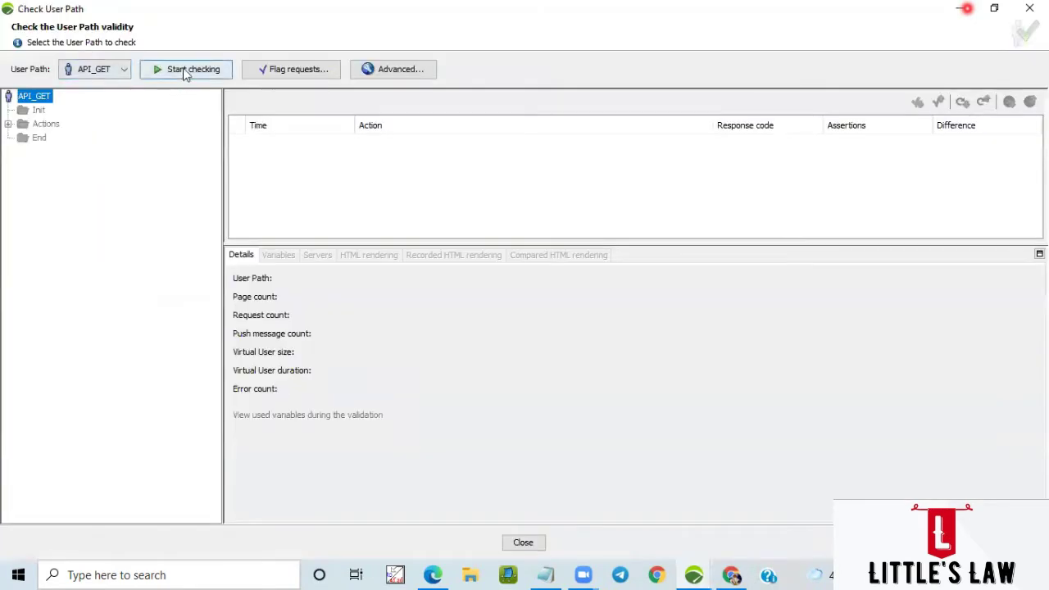
pyautogui.click(185, 70)
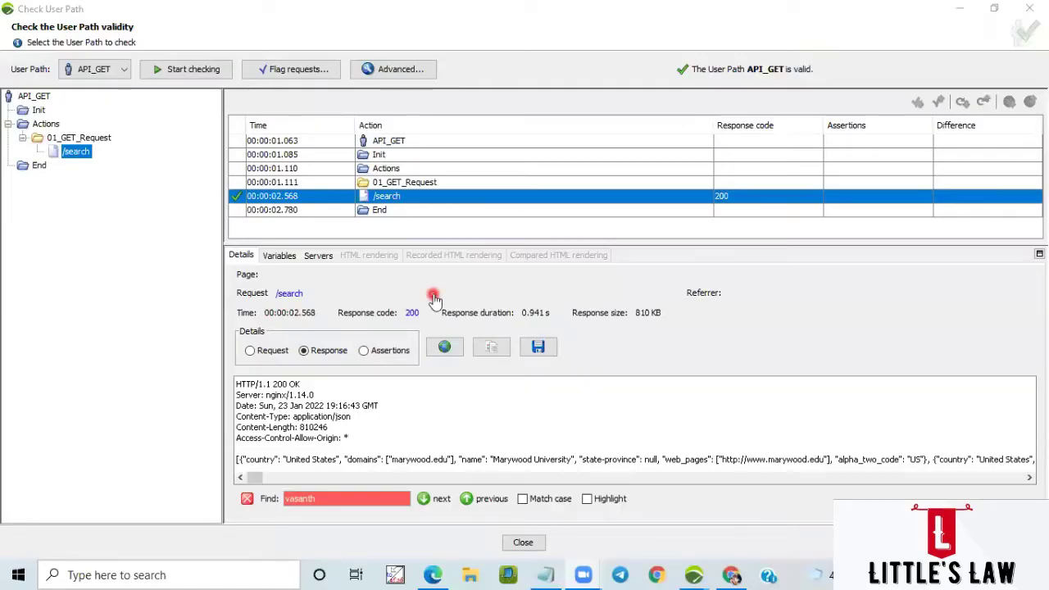
pyautogui.click(257, 476)
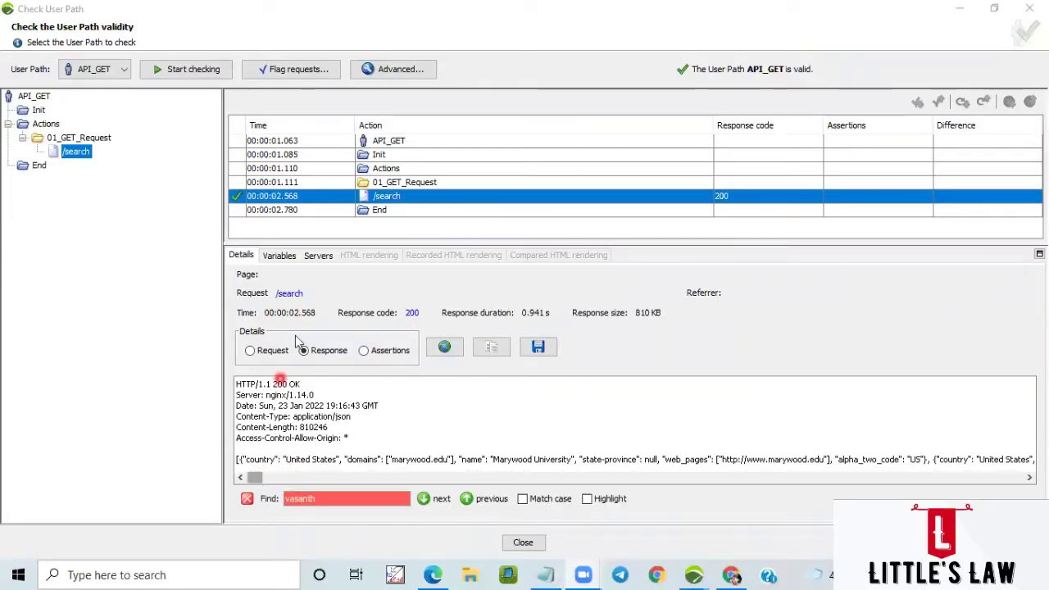
# Examine the request URL and host sent by /search, and the country data in its response
pyautogui.click(268, 350)
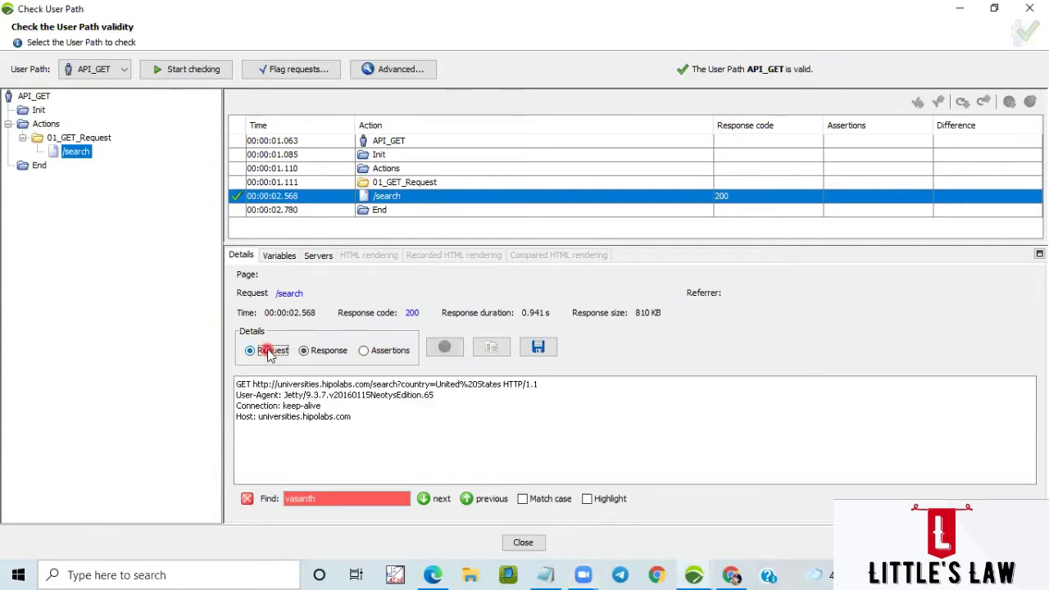
pyautogui.moveTo(257, 385); pyautogui.dragTo(539, 383)
pyautogui.click(541, 386)
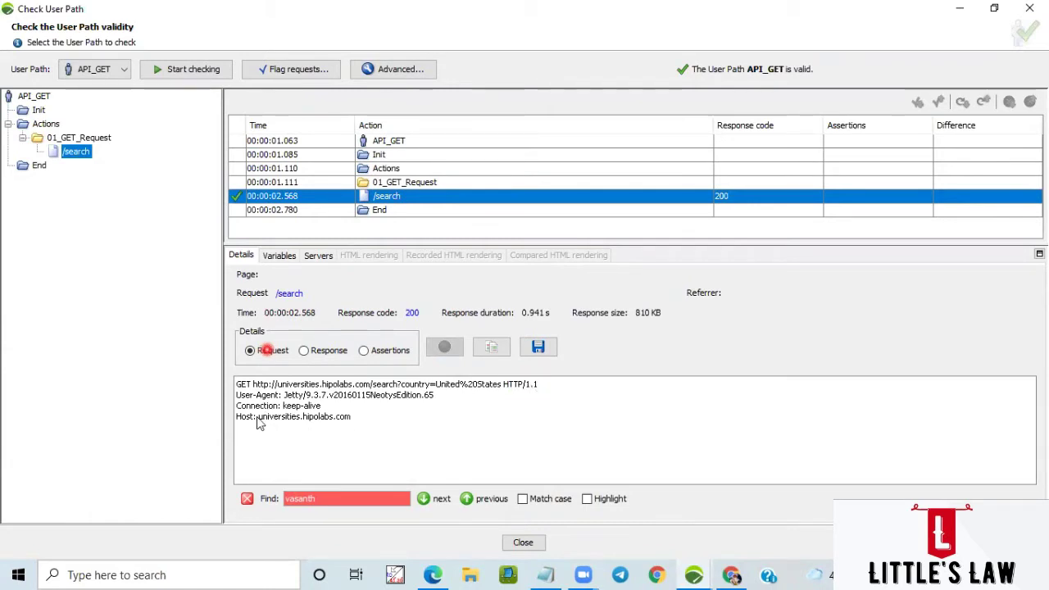
pyautogui.moveTo(258, 419); pyautogui.dragTo(351, 422)
pyautogui.click(345, 428)
pyautogui.click(304, 350)
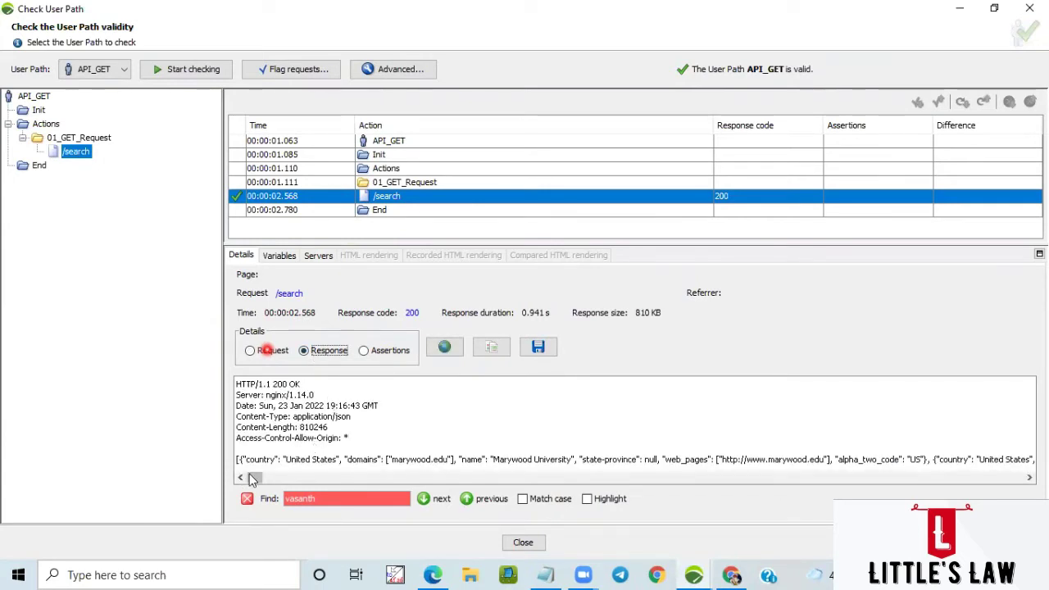
pyautogui.moveTo(275, 460); pyautogui.dragTo(708, 461)
pyautogui.moveTo(854, 467); pyautogui.dragTo(923, 461)
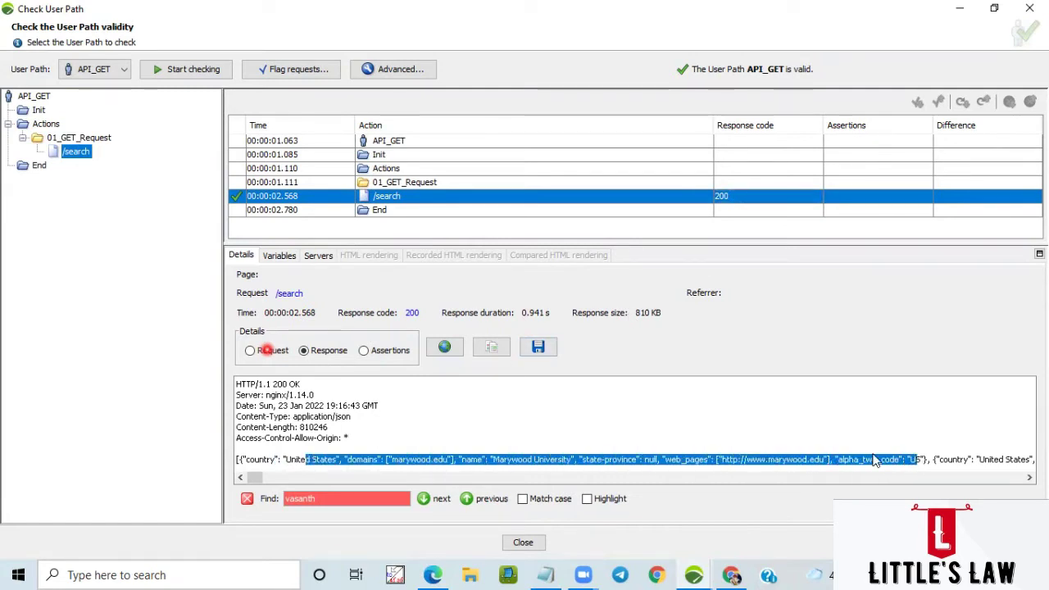
# Return from the validity check to the /search request in the design view and save the project
pyautogui.rightClick(78, 152)
pyautogui.click(104, 167)
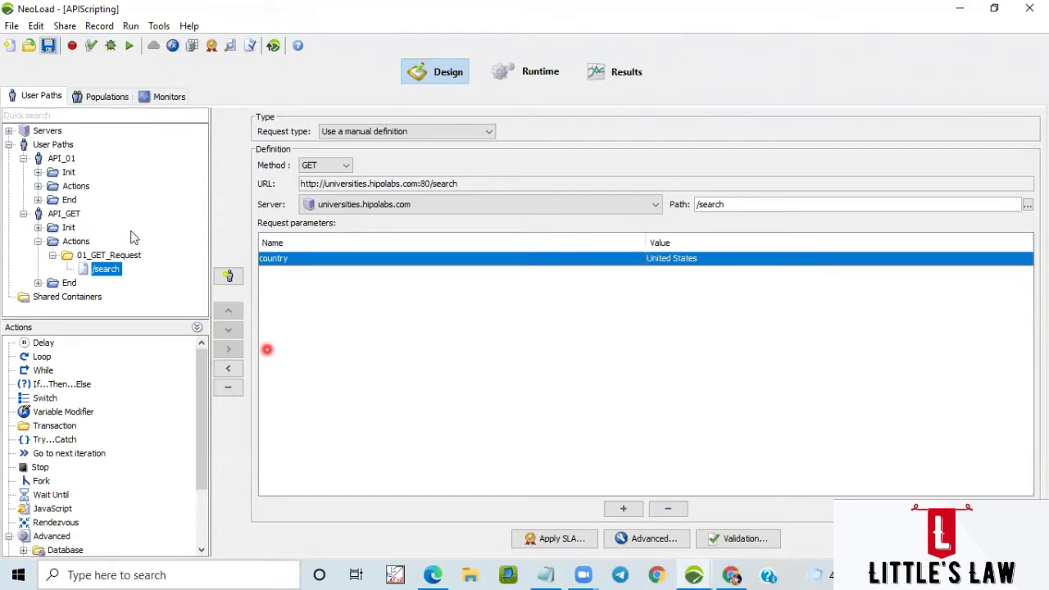
# Start a new variable of type List and name it Country
pyautogui.click(172, 46)
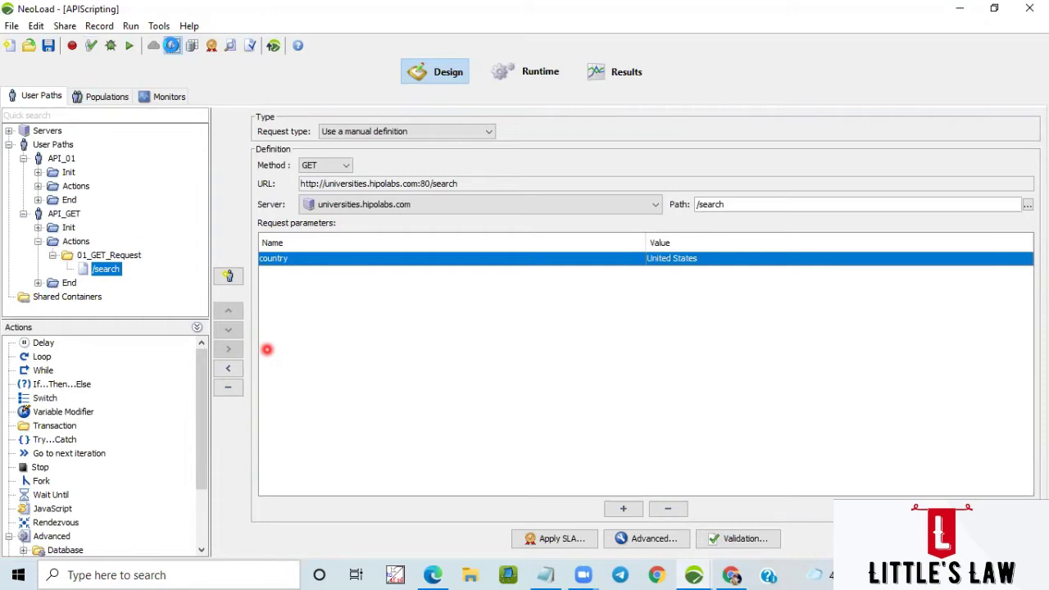
pyautogui.click(172, 45)
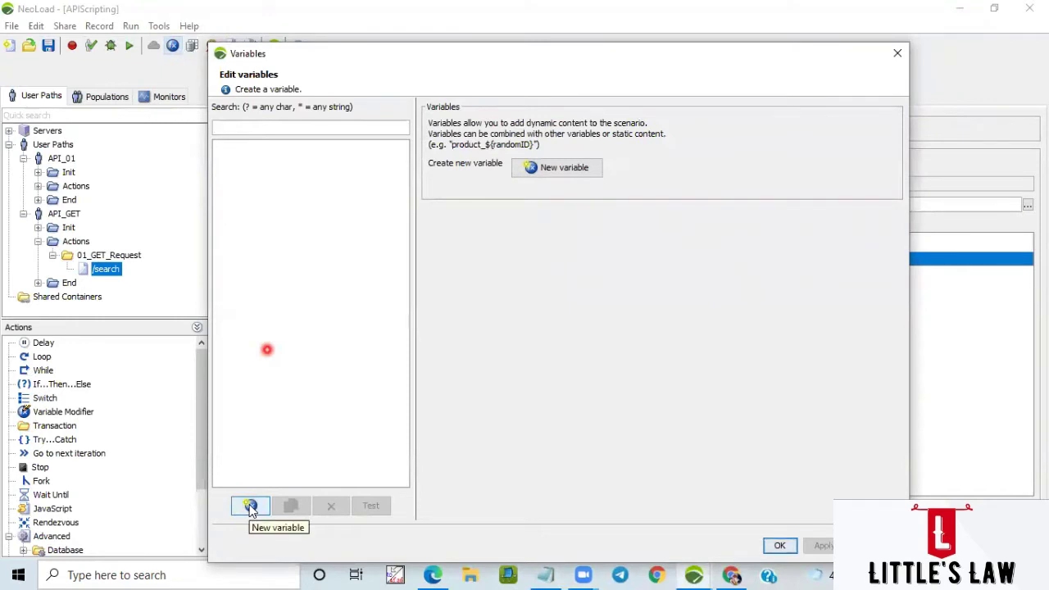
pyautogui.click(251, 506)
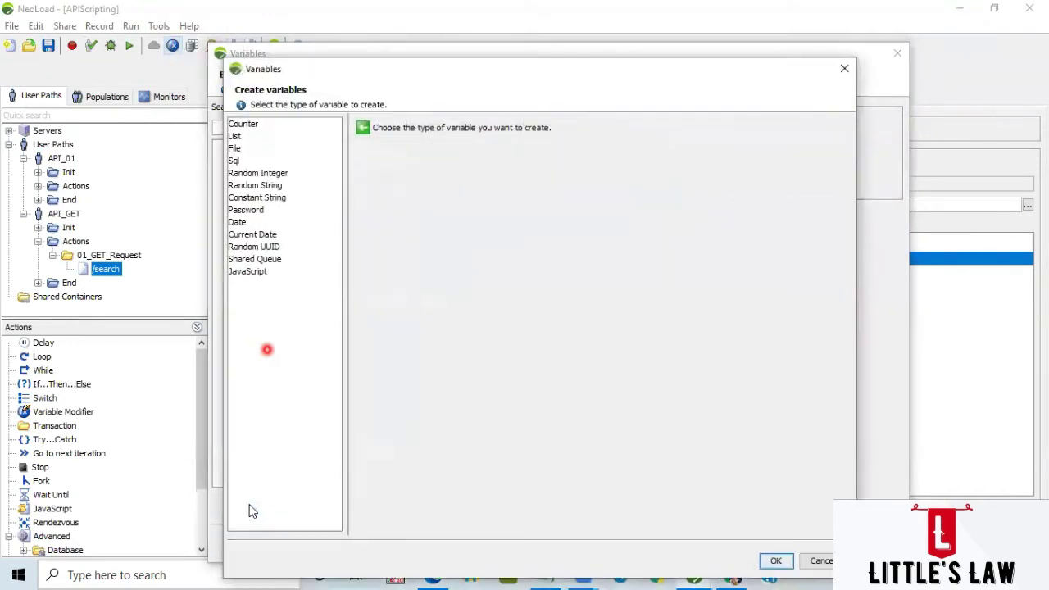
pyautogui.click(235, 139)
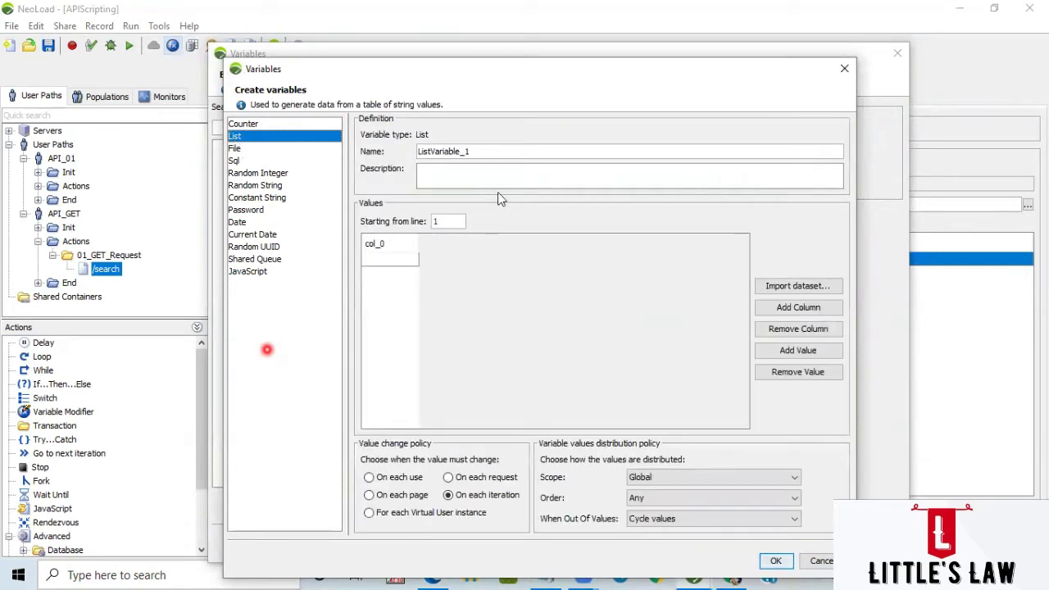
pyautogui.moveTo(485, 152); pyautogui.dragTo(357, 137)
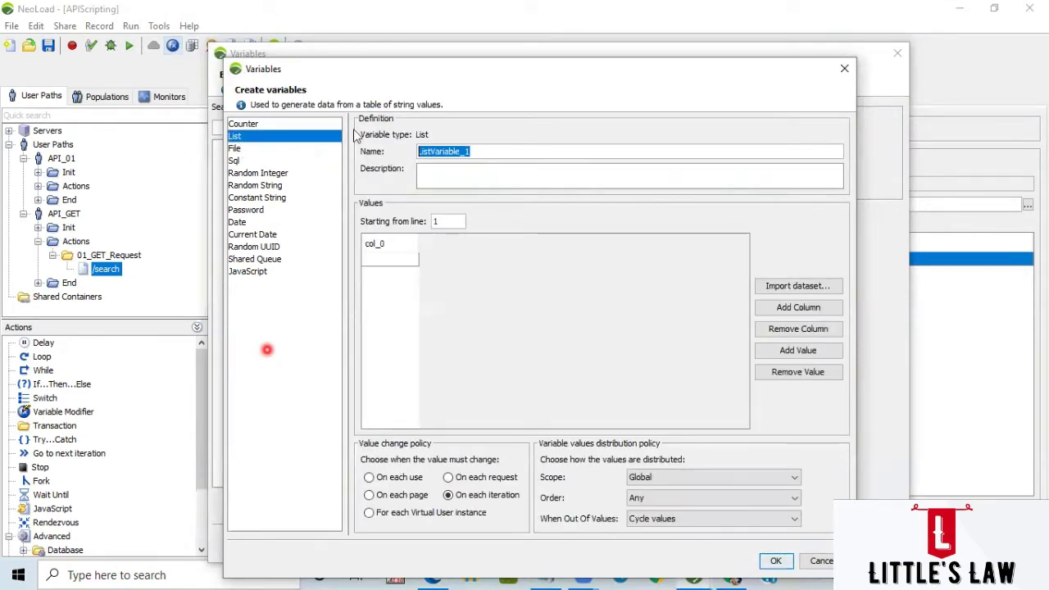
pyautogui.write('Country')
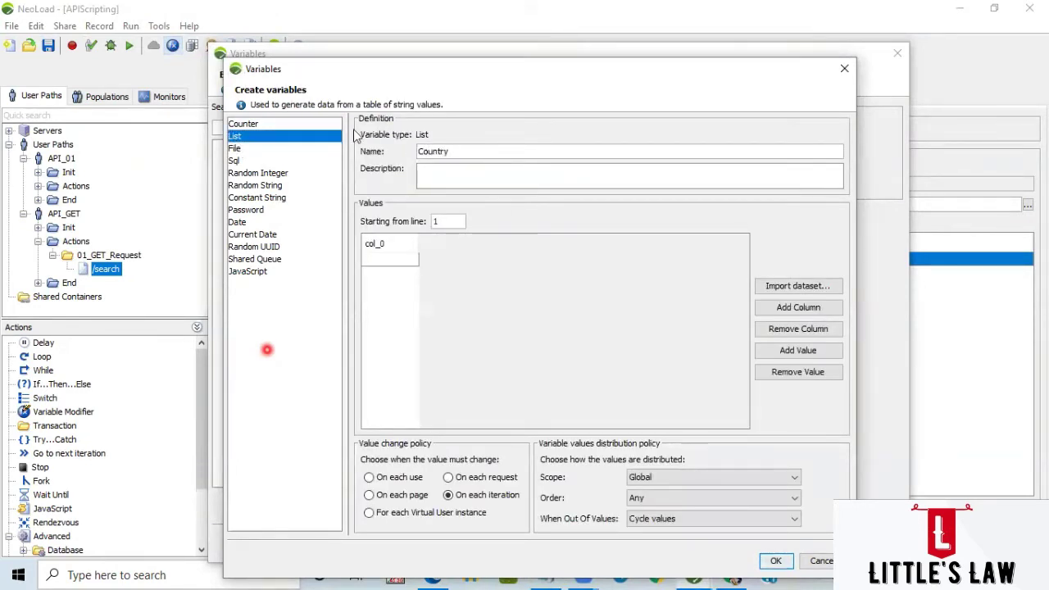
# Rename the list's column to Name and enter India as its first value
pyautogui.doubleClick(393, 243)
pyautogui.moveTo(393, 243); pyautogui.dragTo(357, 244)
pyautogui.click(374, 258)
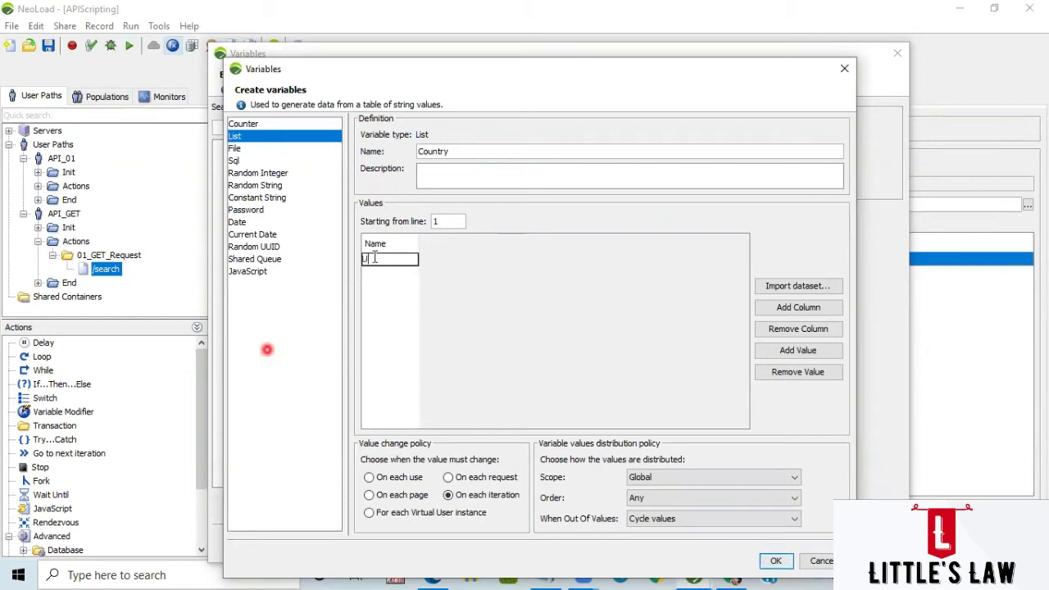
pyautogui.write('India')
pyautogui.click(795, 307)
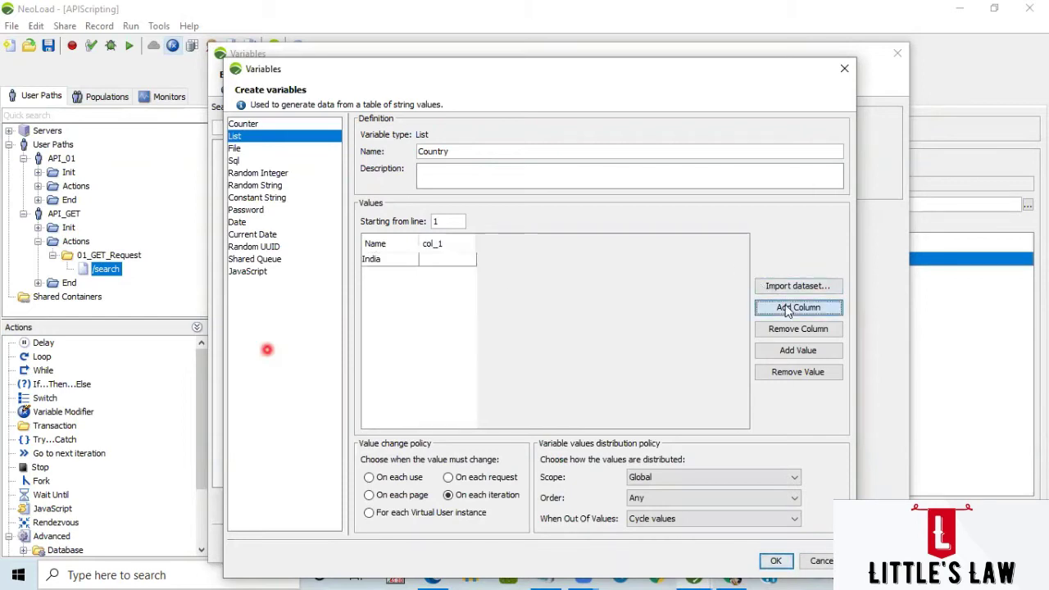
pyautogui.doubleClick(453, 250)
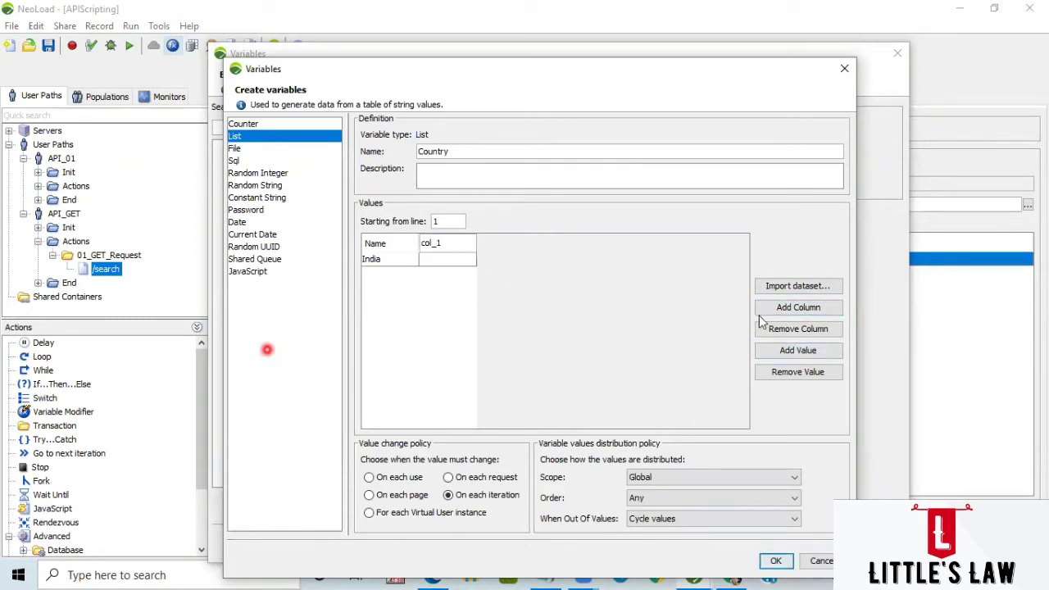
pyautogui.click(775, 330)
pyautogui.click(431, 261)
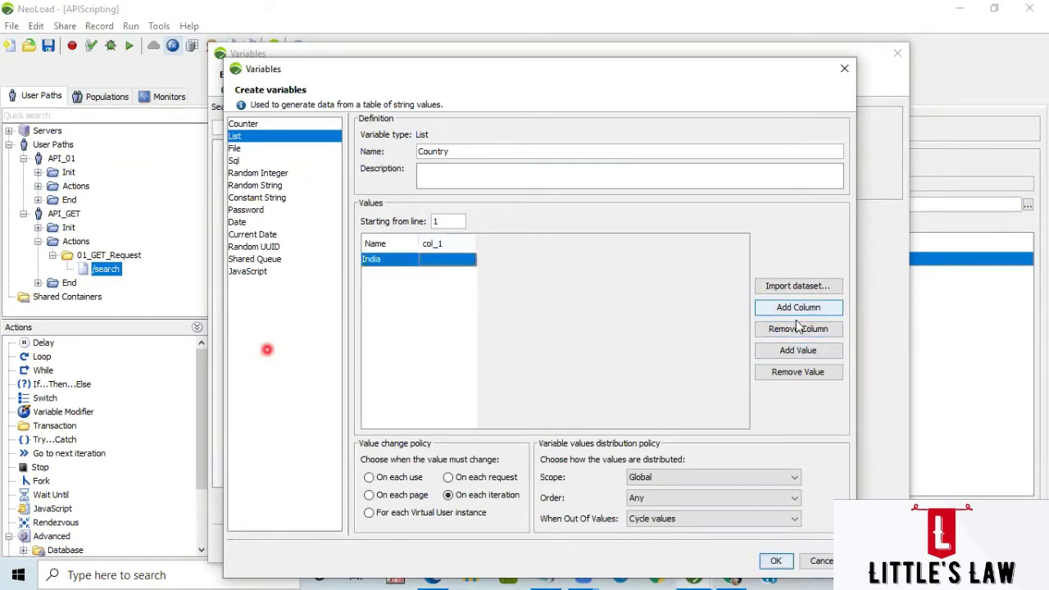
pyautogui.click(796, 327)
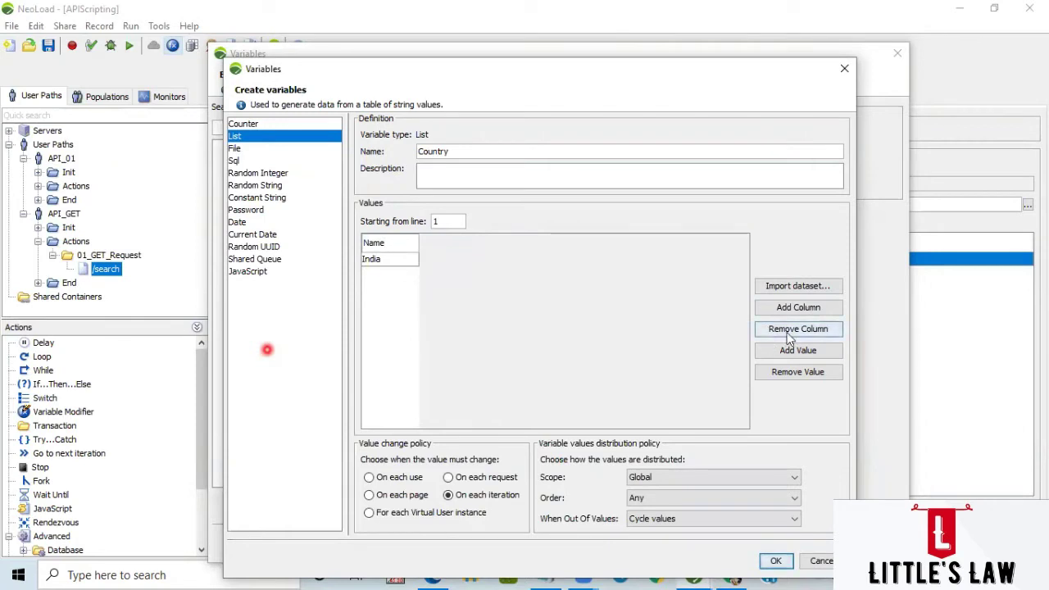
# Add Singapore and Netherlands as the second and third values of the Country list
pyautogui.click(792, 350)
pyautogui.doubleClick(387, 274)
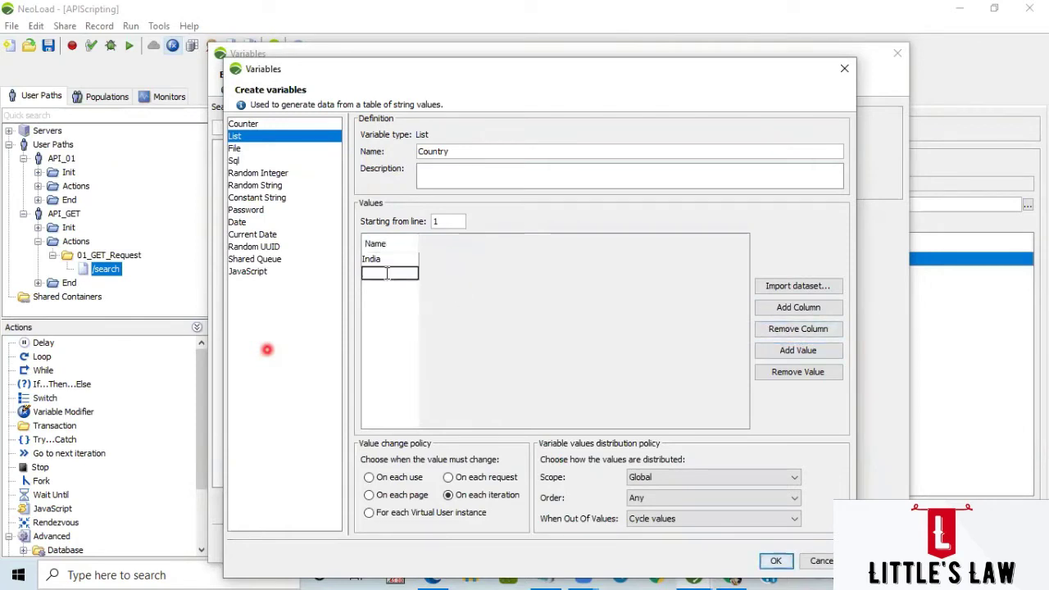
pyautogui.write('Singapore')
pyautogui.click(797, 350)
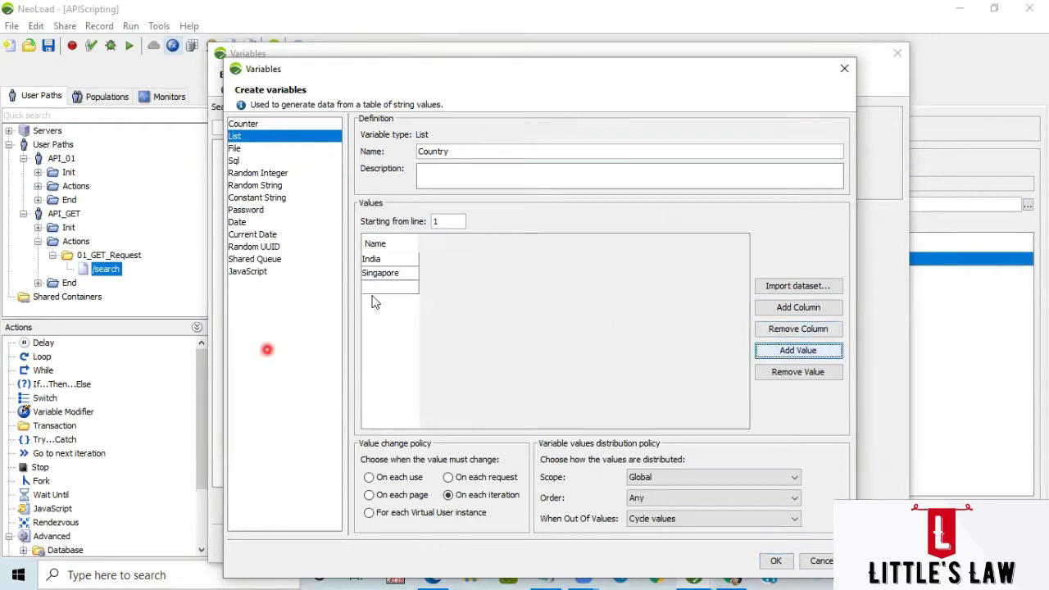
pyautogui.click(374, 290)
pyautogui.doubleClick(373, 288)
pyautogui.write('Ne')
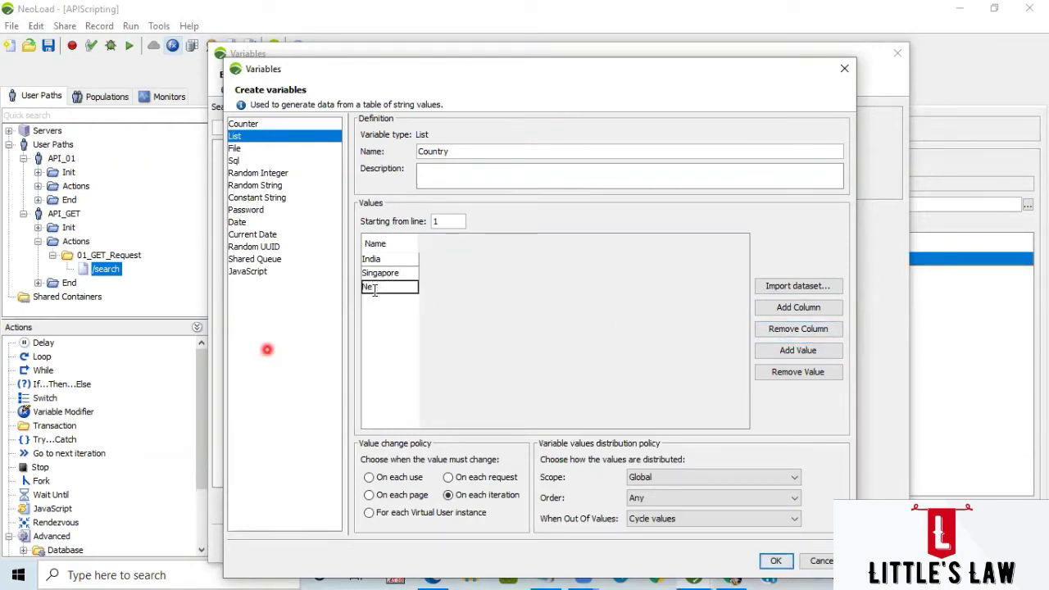
pyautogui.write('therlands')
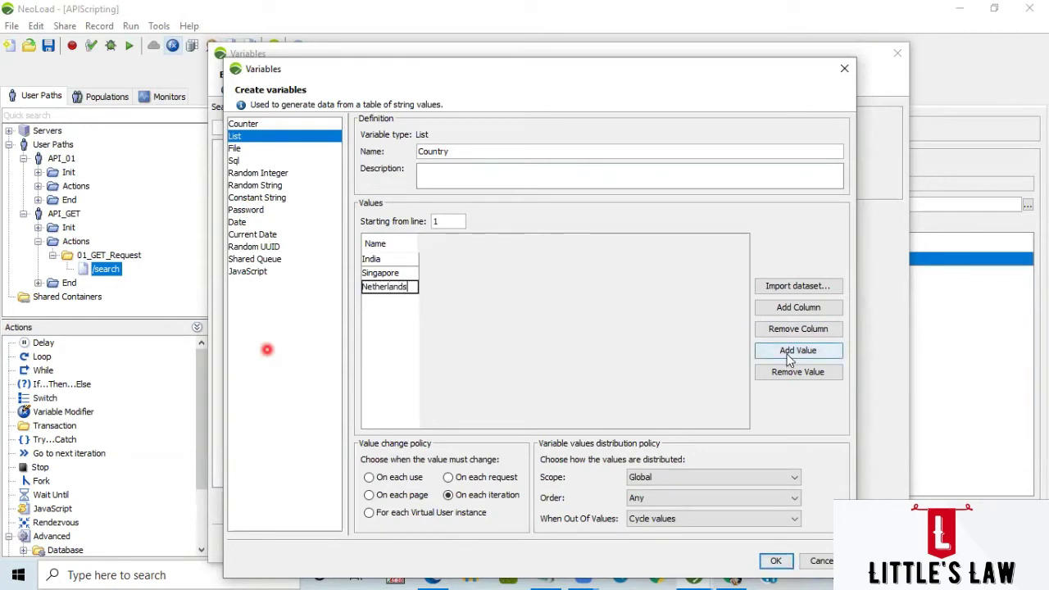
# Add Finland and Norway as the fourth and fifth values of the Country list
pyautogui.click(788, 352)
pyautogui.doubleClick(374, 302)
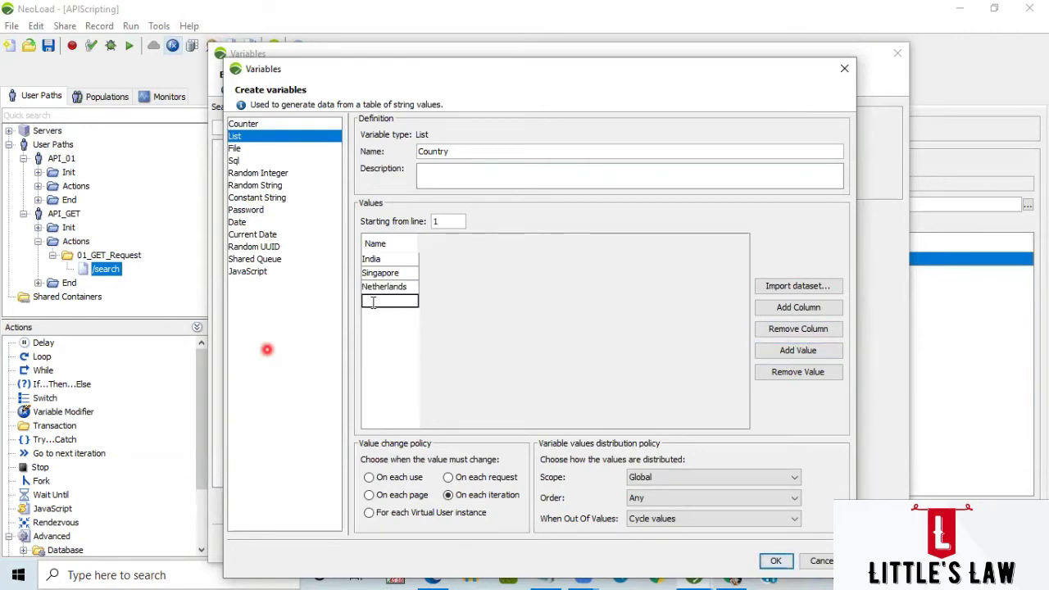
pyautogui.write('Finland')
pyautogui.click(797, 350)
pyautogui.doubleClick(390, 314)
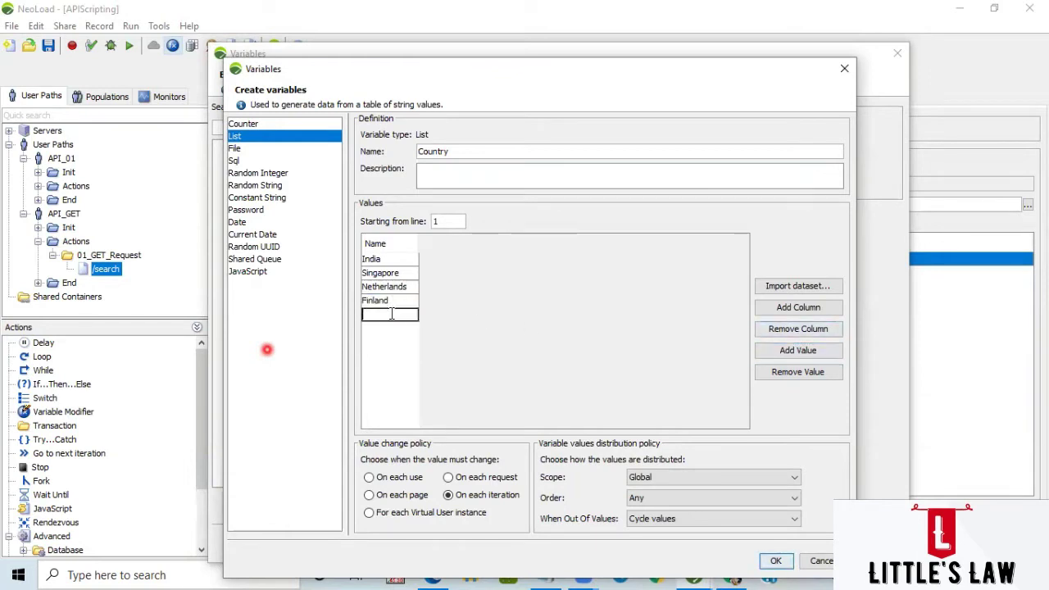
pyautogui.write('Norway')
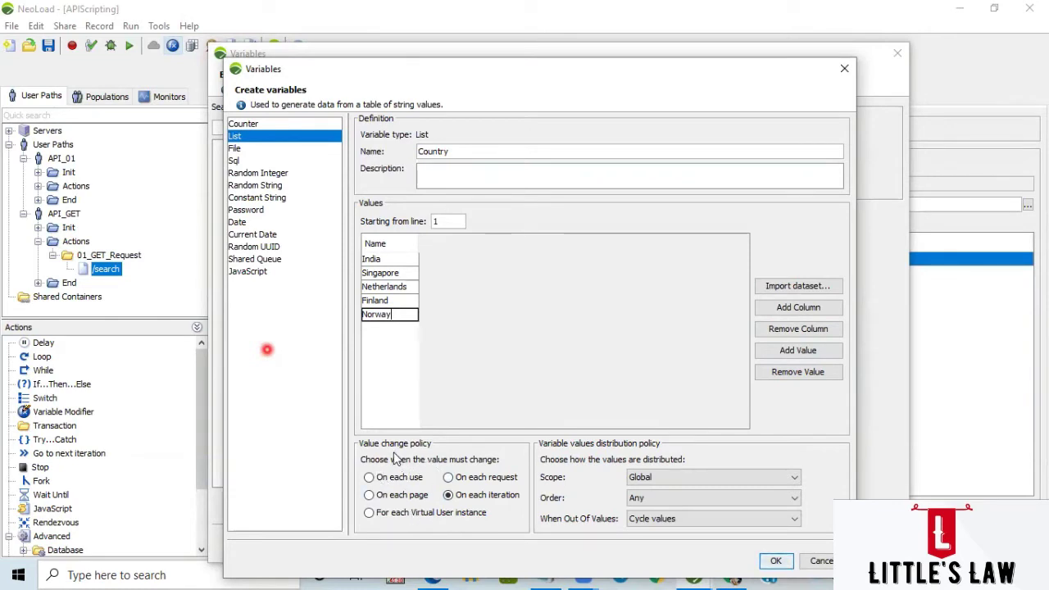
# Create the Country variable with value change on each iteration, Sequential order and Stop the test when out of values, closing the variables editor
pyautogui.click(461, 496)
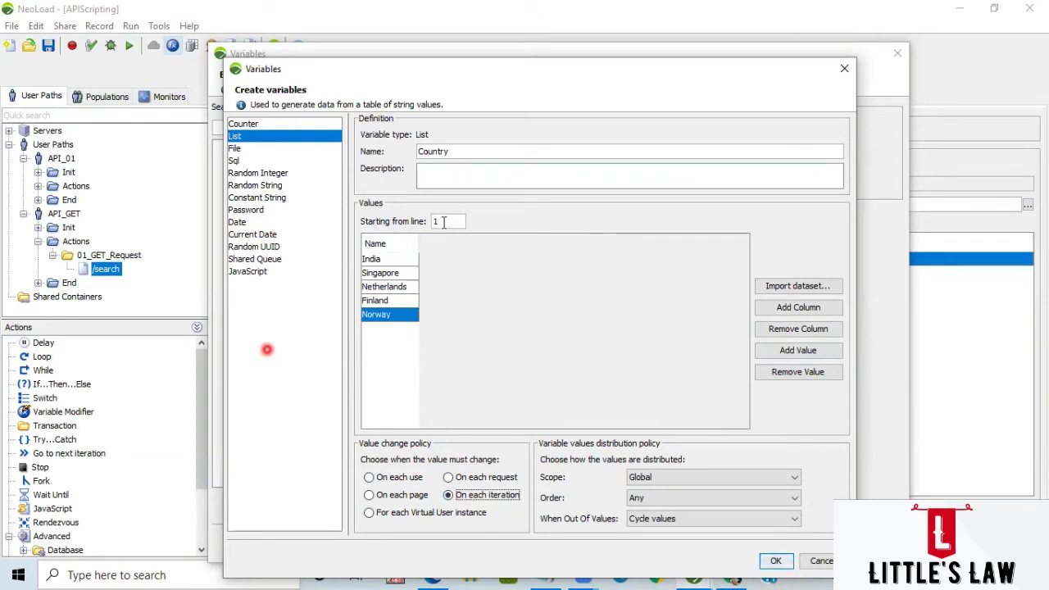
pyautogui.click(438, 220)
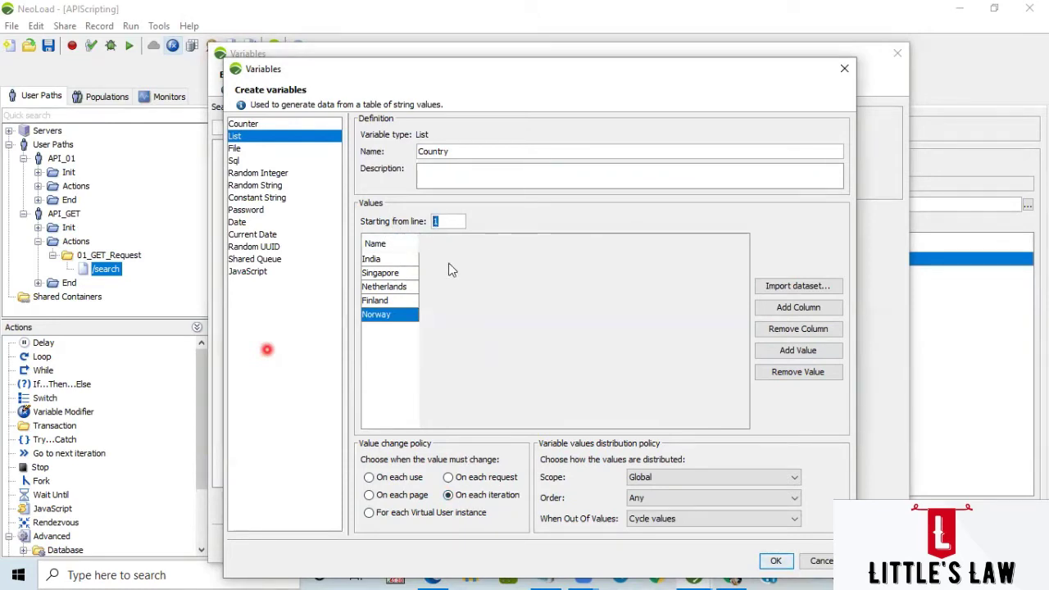
pyautogui.click(655, 499)
pyautogui.click(662, 513)
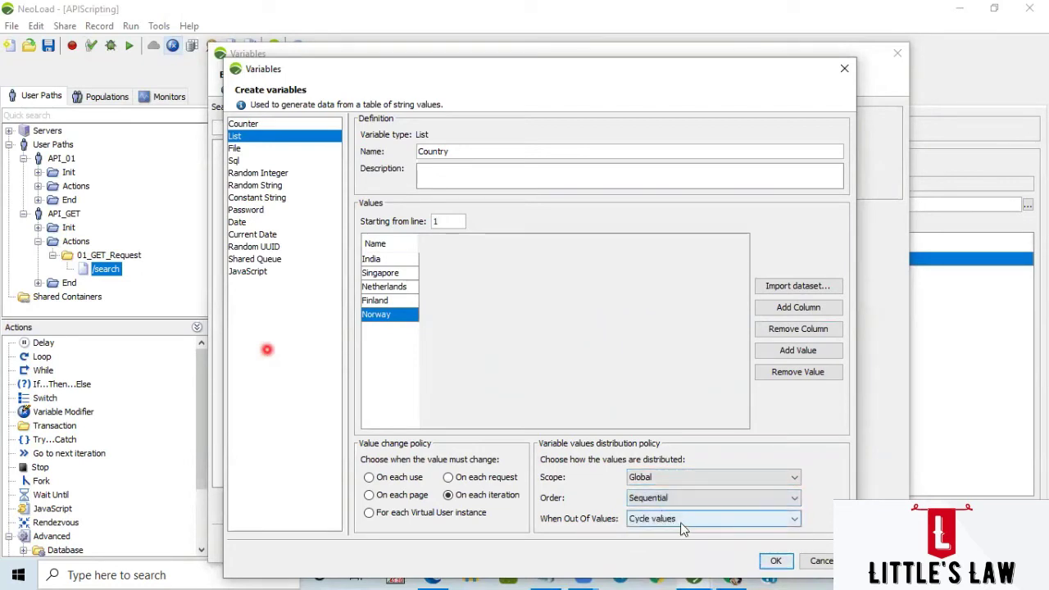
pyautogui.click(658, 519)
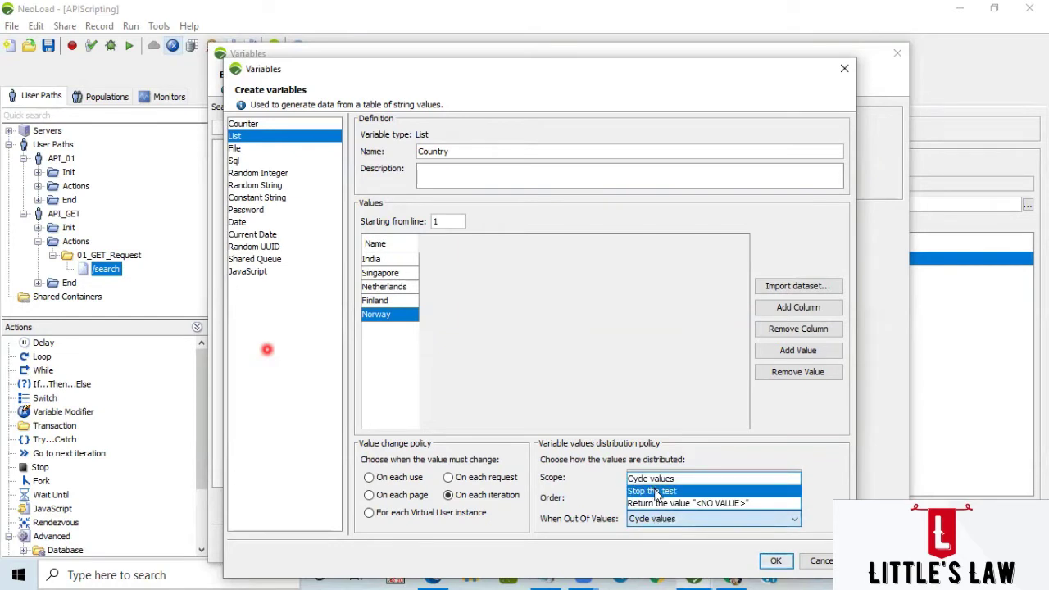
pyautogui.click(654, 491)
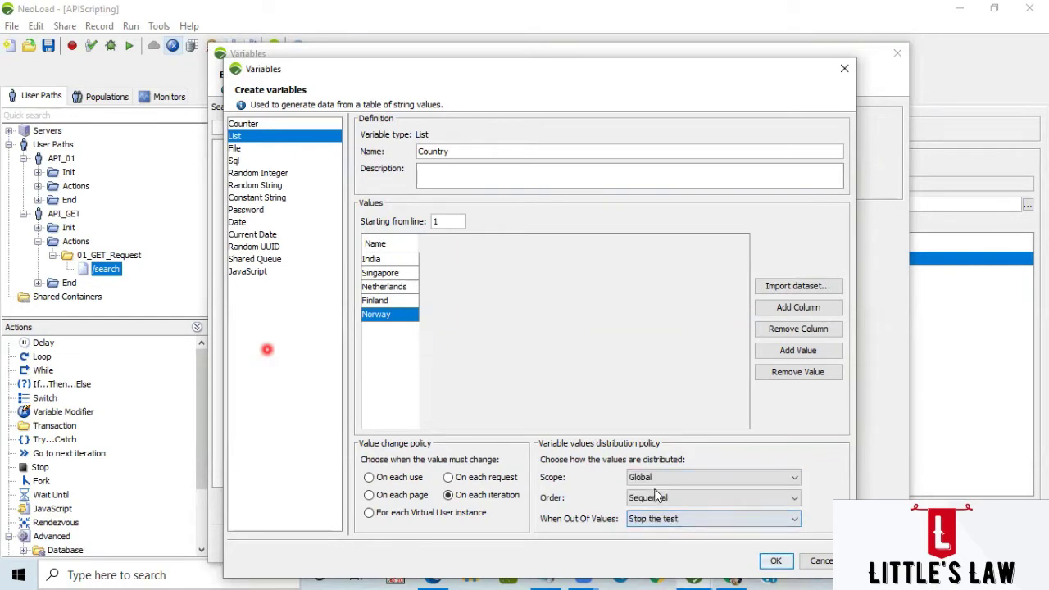
pyautogui.click(774, 562)
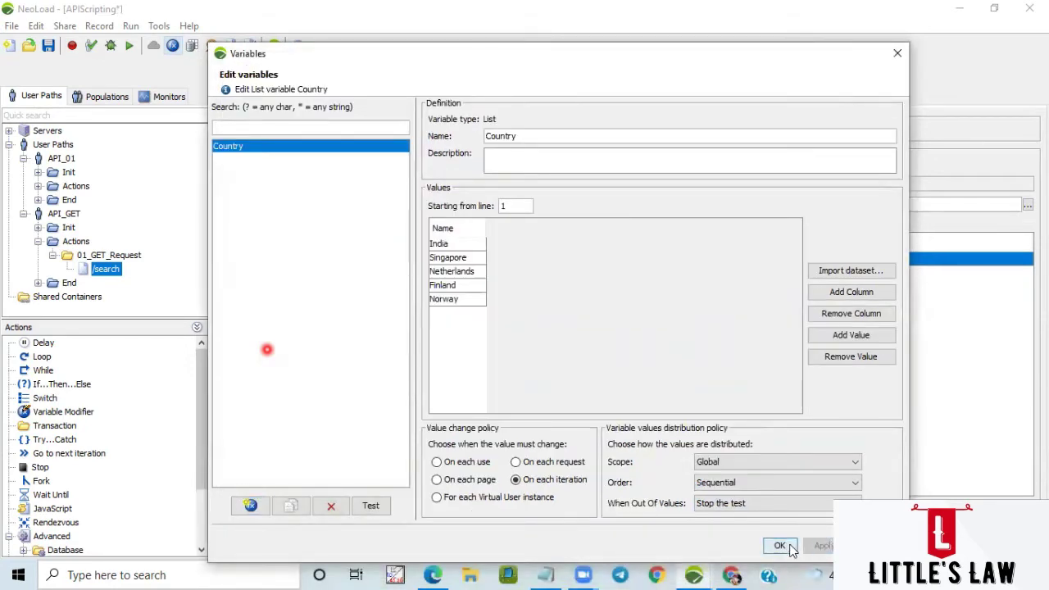
pyautogui.click(779, 545)
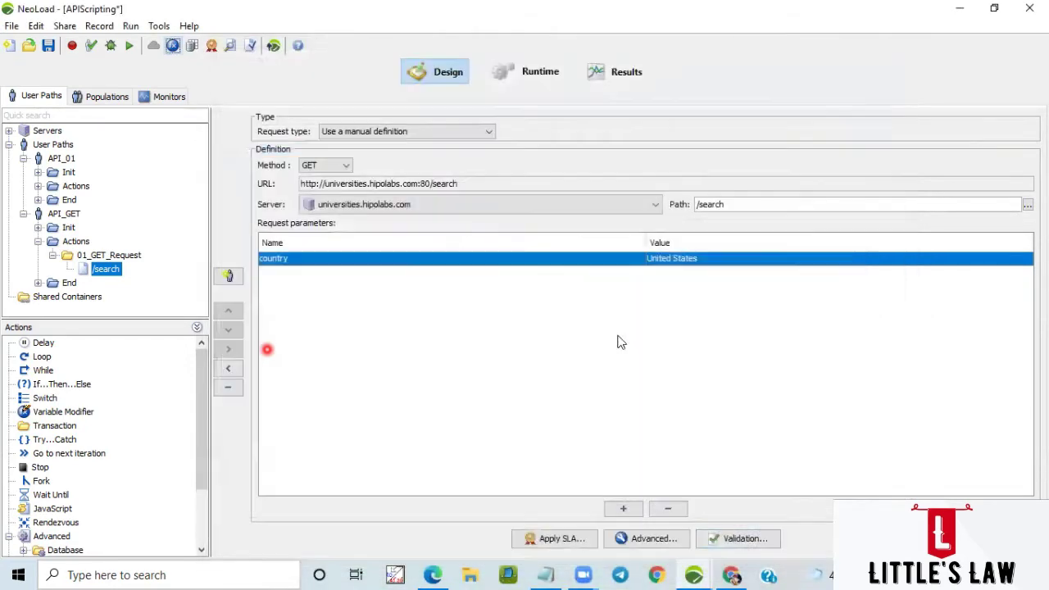
# Replace the value of the /search request's country parameter with the expression ${Country.Name}
pyautogui.doubleClick(689, 261)
pyautogui.hotkey('ctrl', 'a')
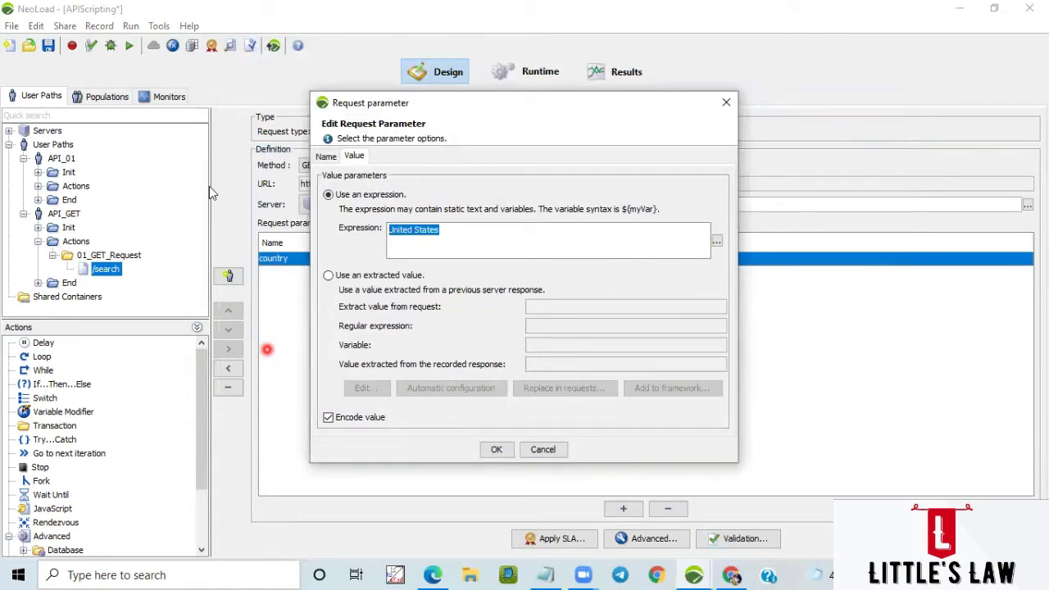
pyautogui.write('$')
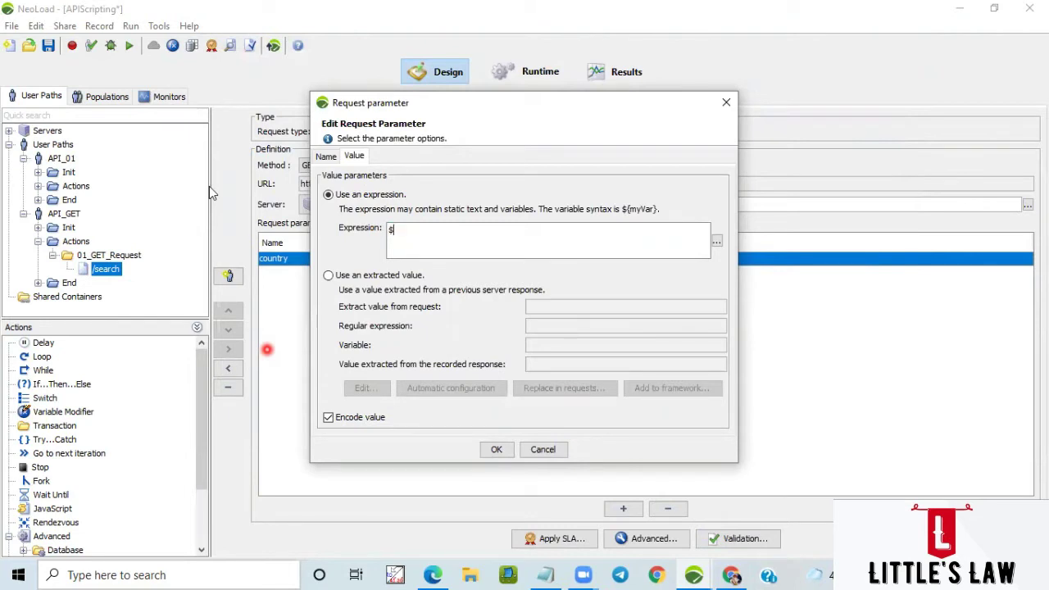
pyautogui.write('{')
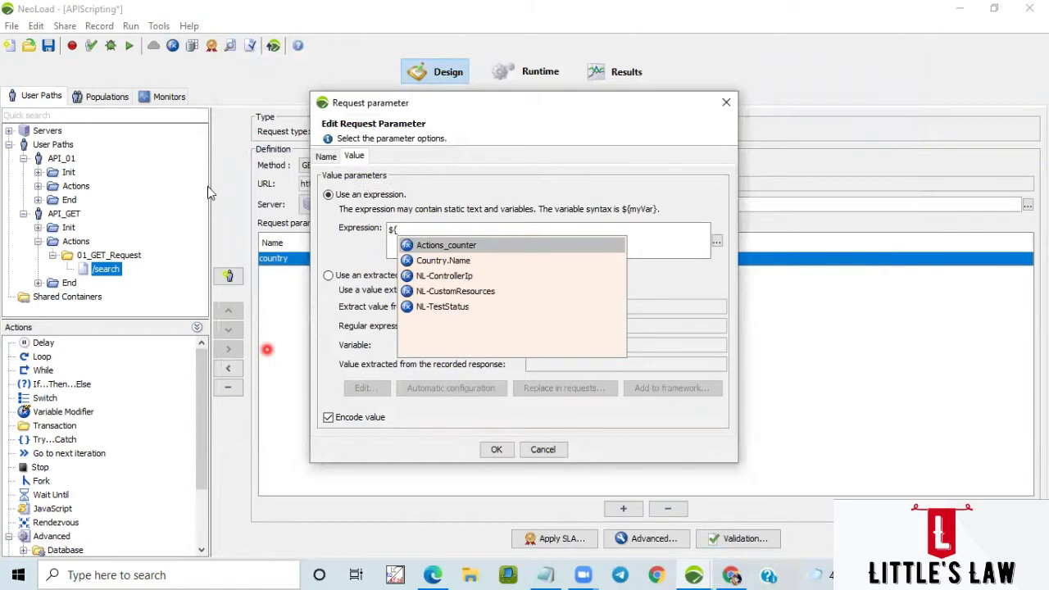
pyautogui.press('Escape')
pyautogui.write('Country.Name}')
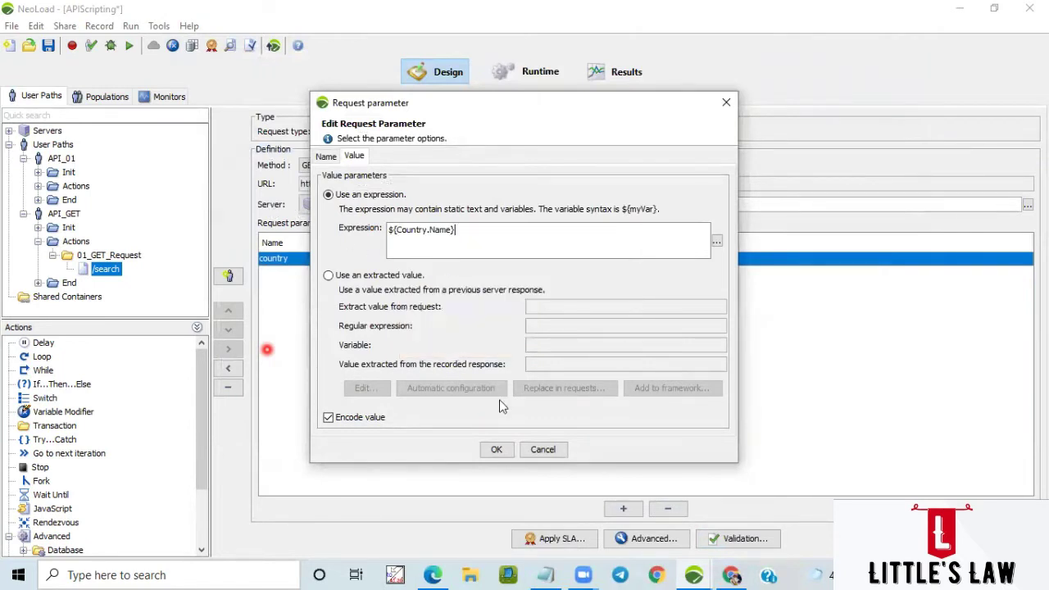
pyautogui.click(496, 450)
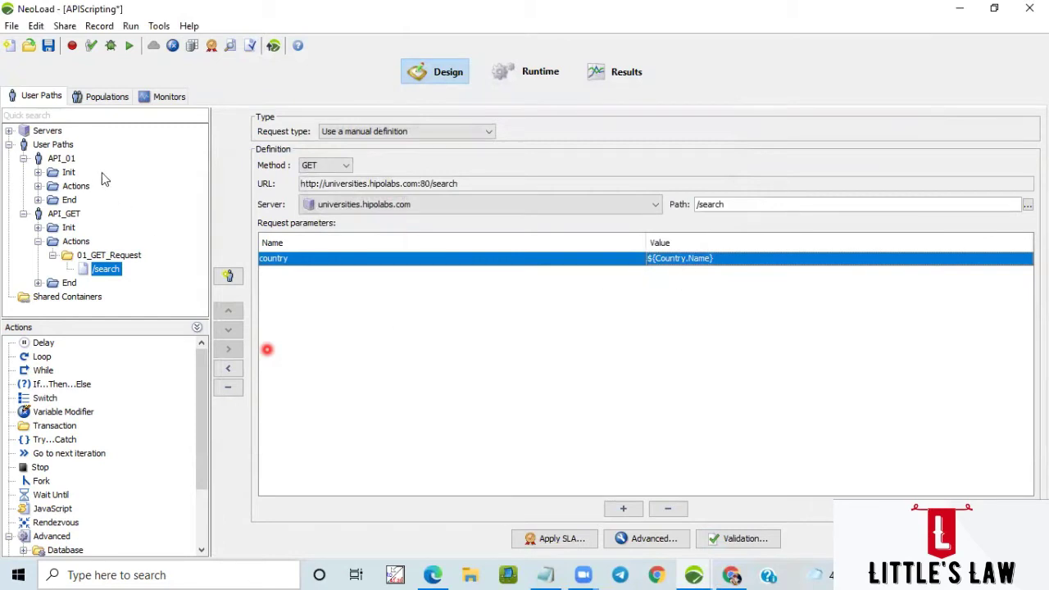
# Run the validity check of the API_GET user path with 6 iterations of Actions
pyautogui.click(92, 46)
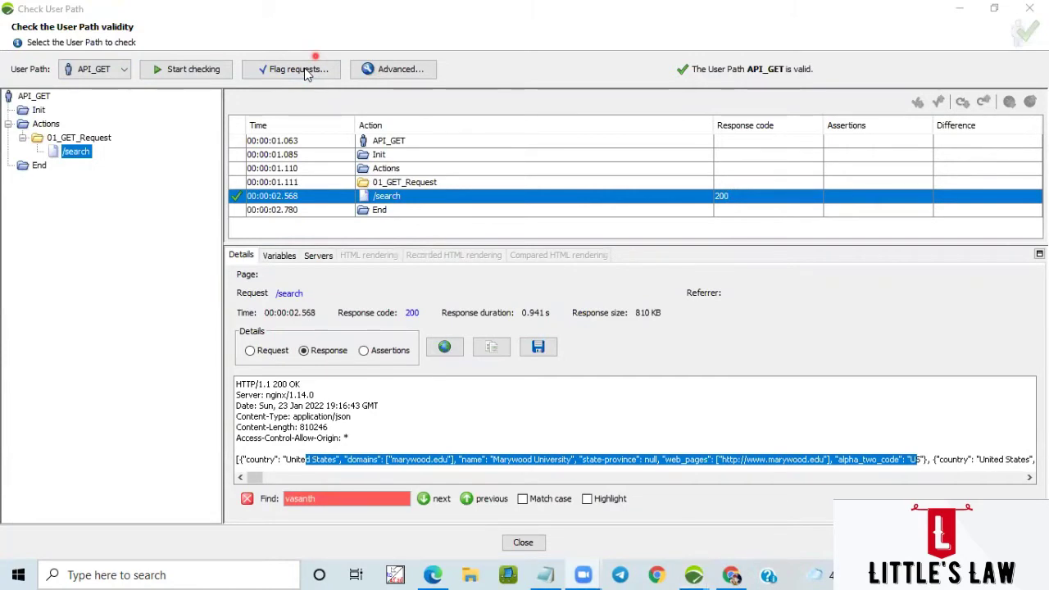
pyautogui.click(385, 69)
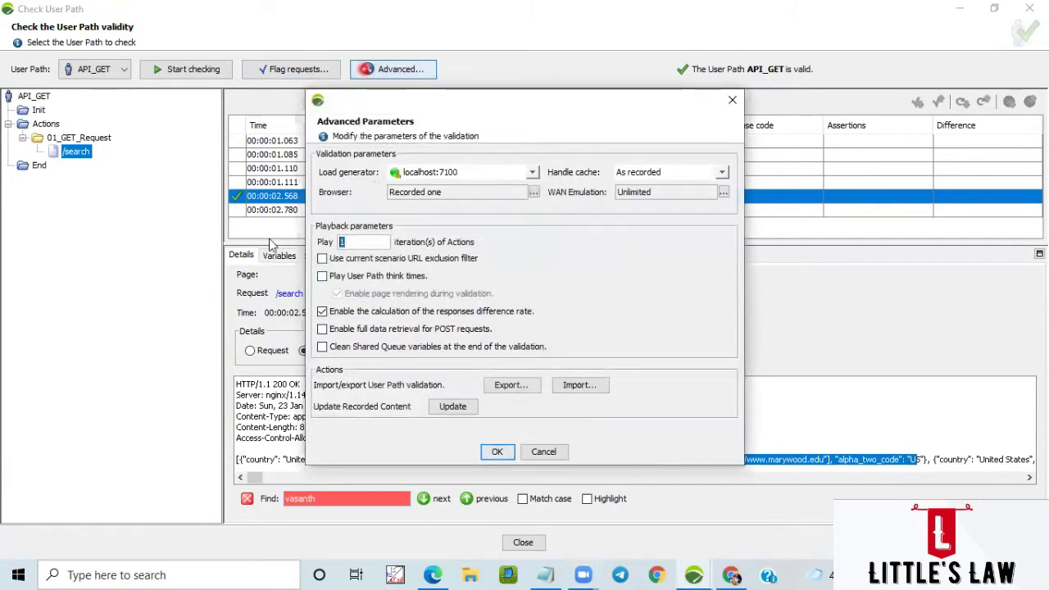
pyautogui.write('6')
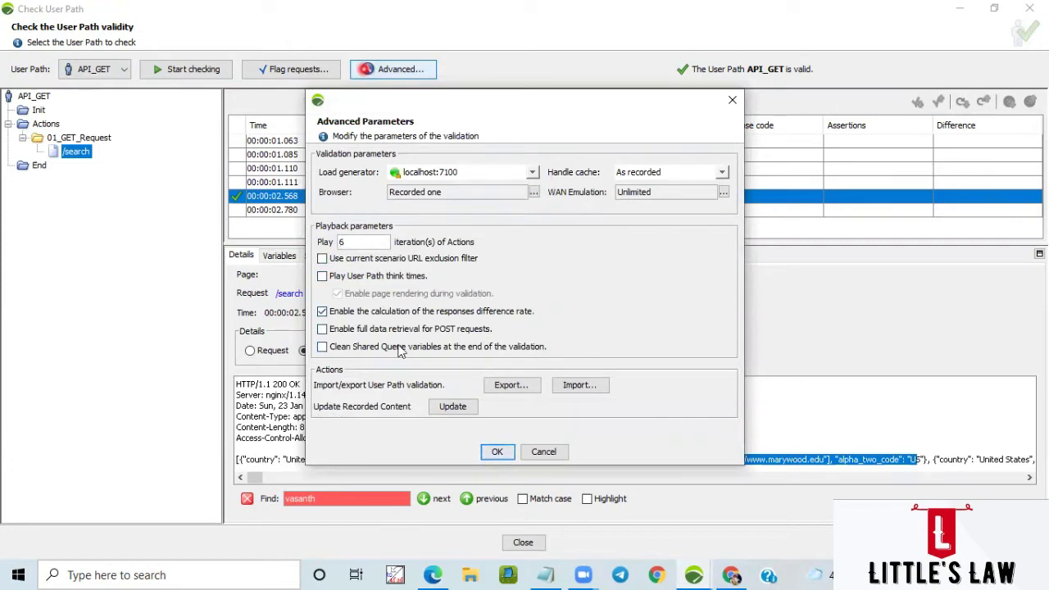
pyautogui.click(496, 452)
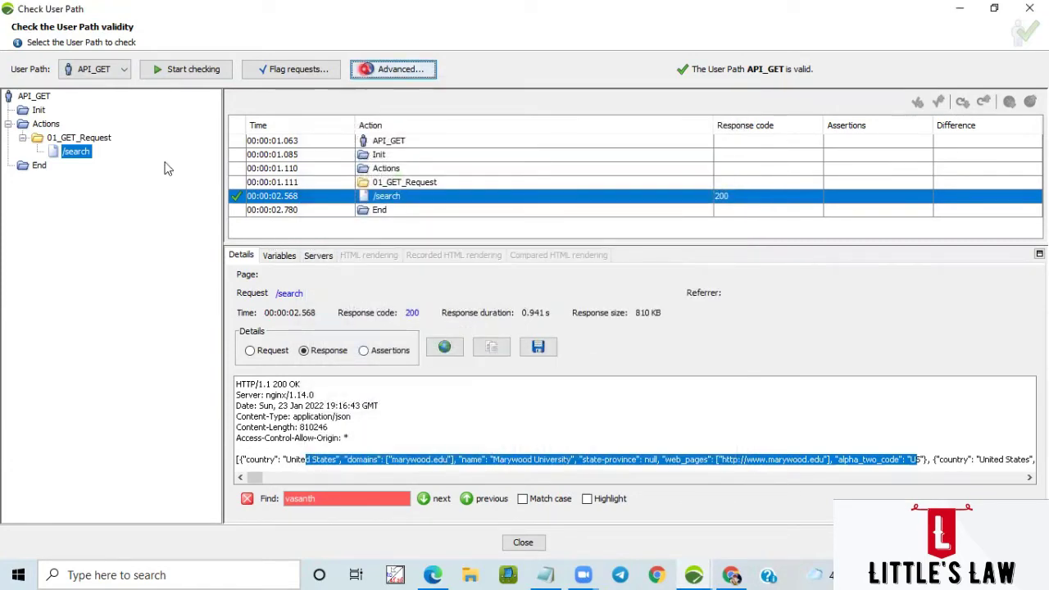
pyautogui.click(174, 70)
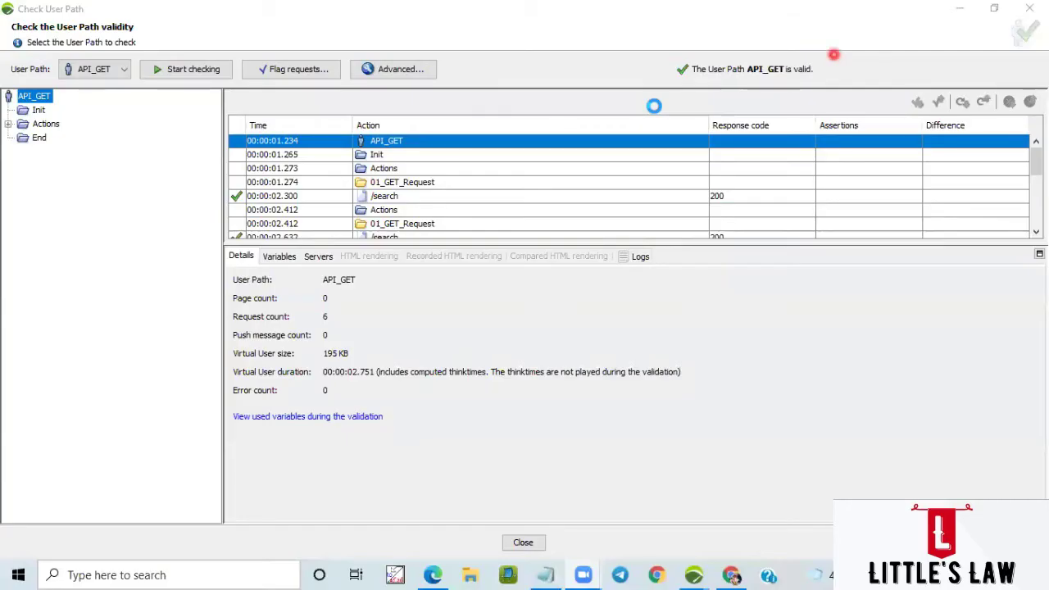
# Examine the variable value used and the response details of the first iteration's /search request
pyautogui.click(424, 196)
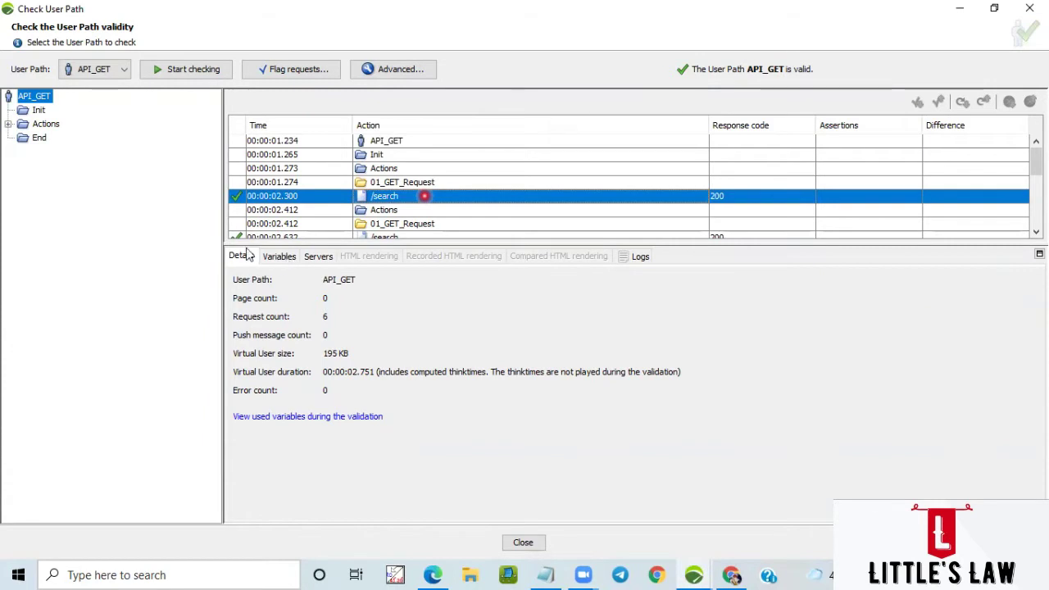
pyautogui.doubleClick(424, 196)
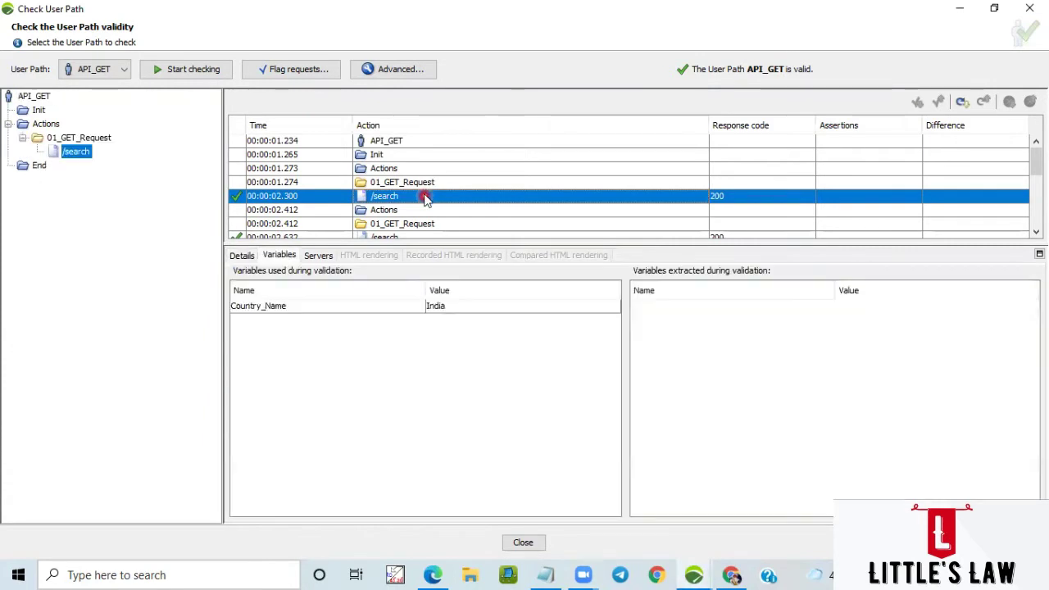
pyautogui.click(241, 256)
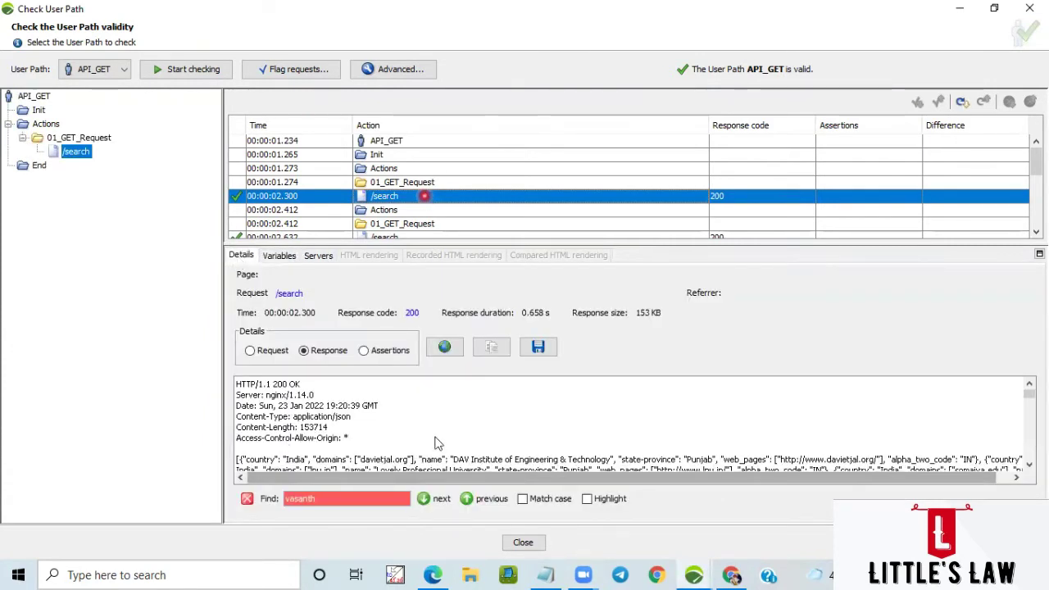
pyautogui.scroll(-10, 426, 446)
pyautogui.scroll(-5, 436, 443)
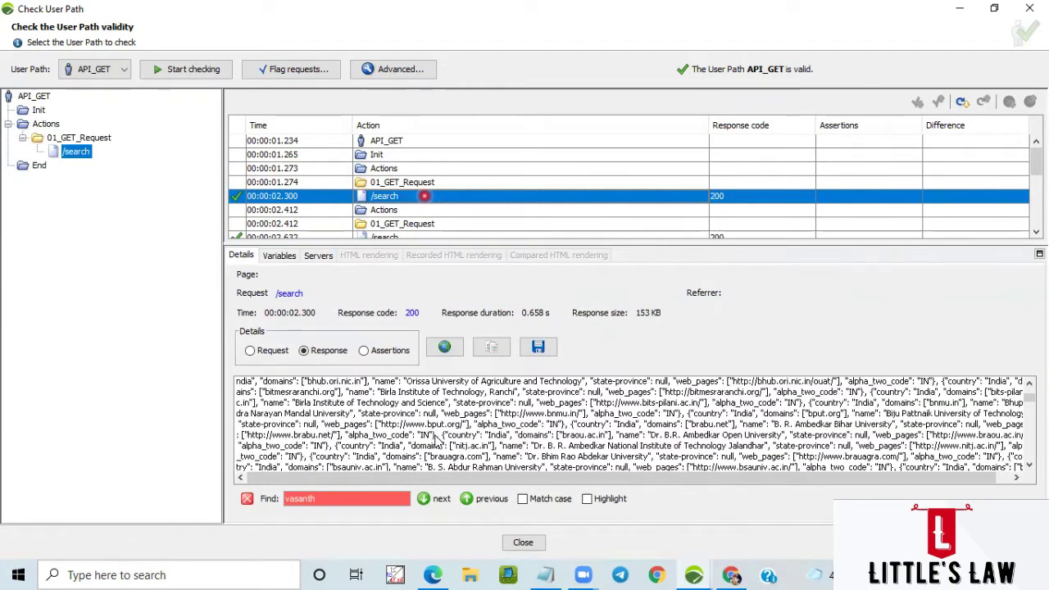
pyautogui.scroll(-1, 462, 184)
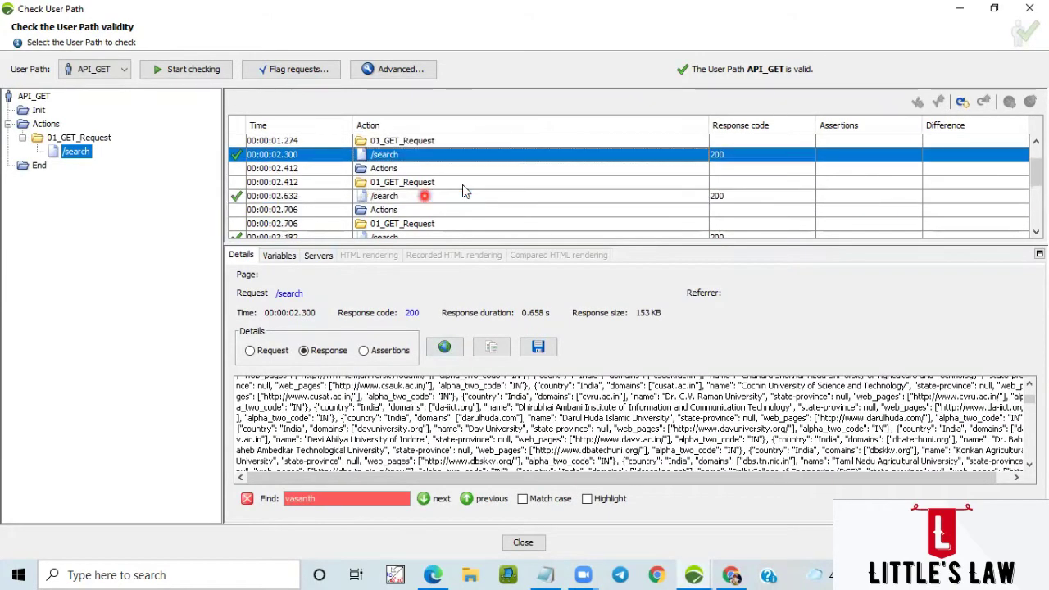
pyautogui.scroll(1, 462, 184)
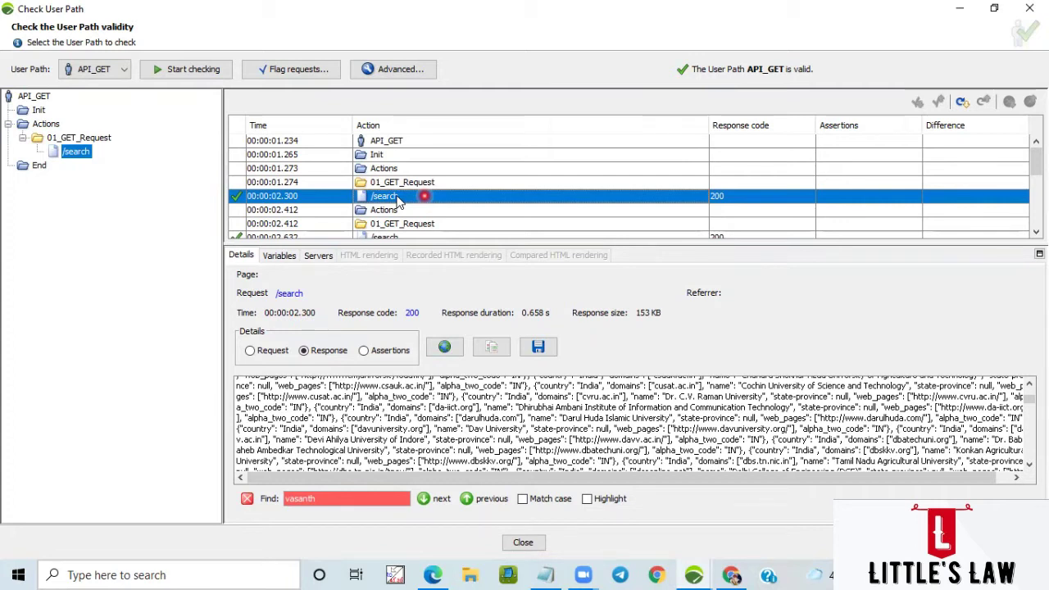
# Go through the /search responses of the second to fifth iterations and examine which country each one returns
pyautogui.click(964, 105)
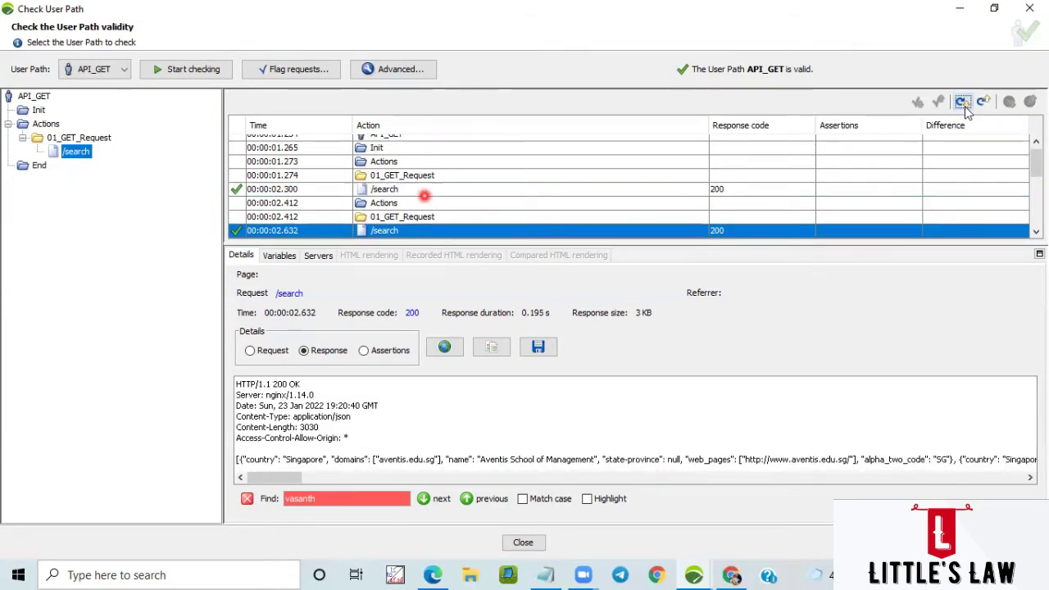
pyautogui.hscroll(3, 608, 467)
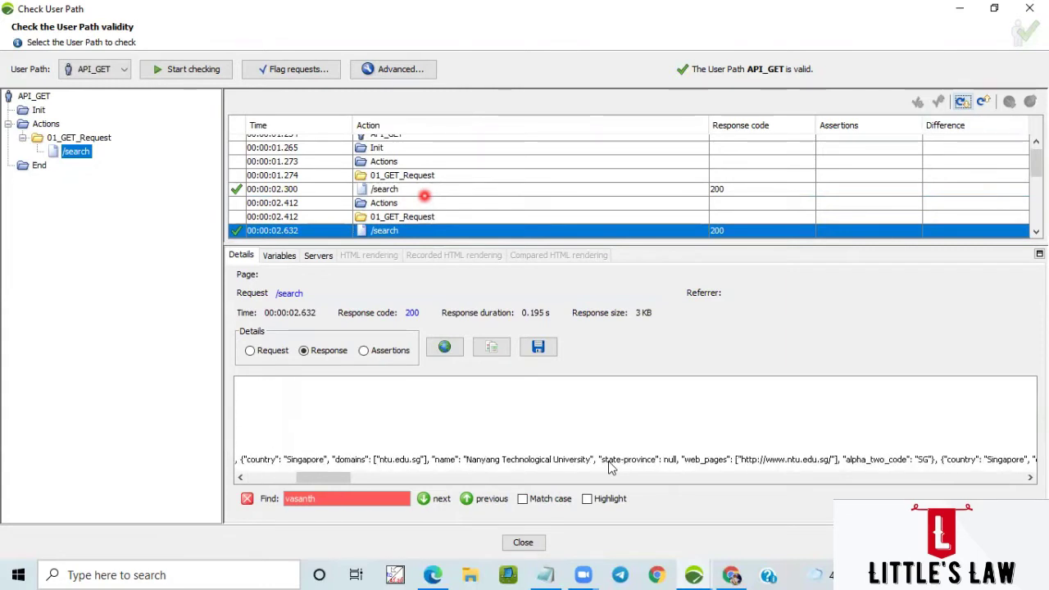
pyautogui.hscroll(-3, 609, 467)
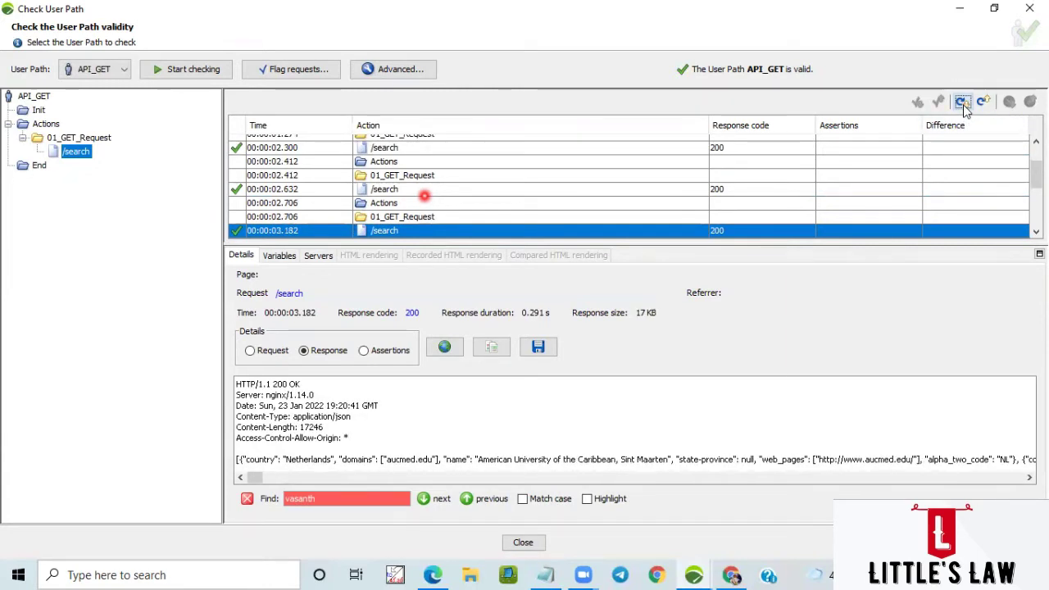
pyautogui.hscroll(3, 576, 459)
pyautogui.hscroll(5, 576, 459)
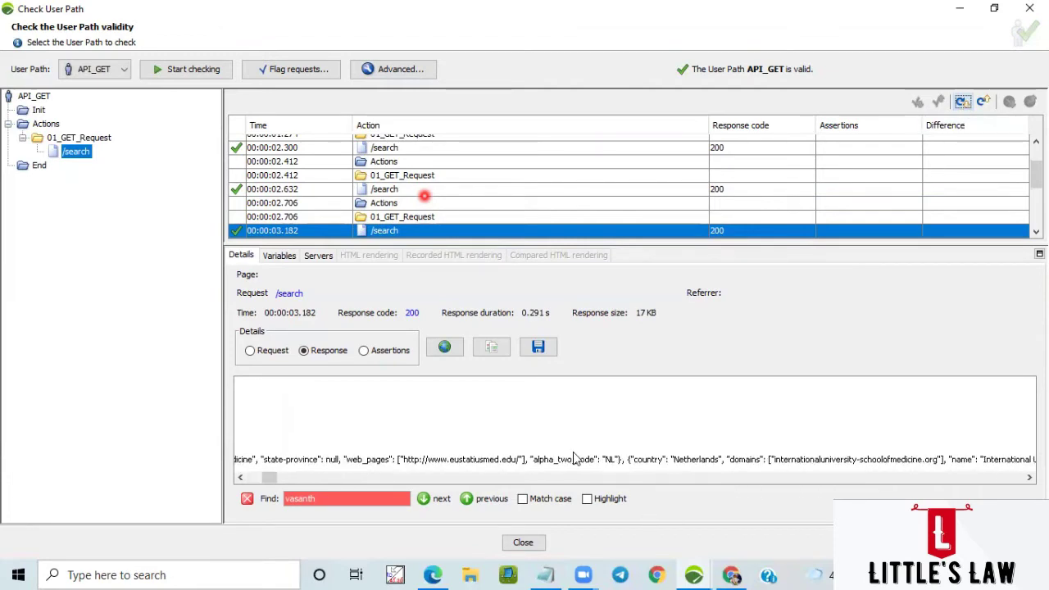
pyautogui.hscroll(-8, 576, 459)
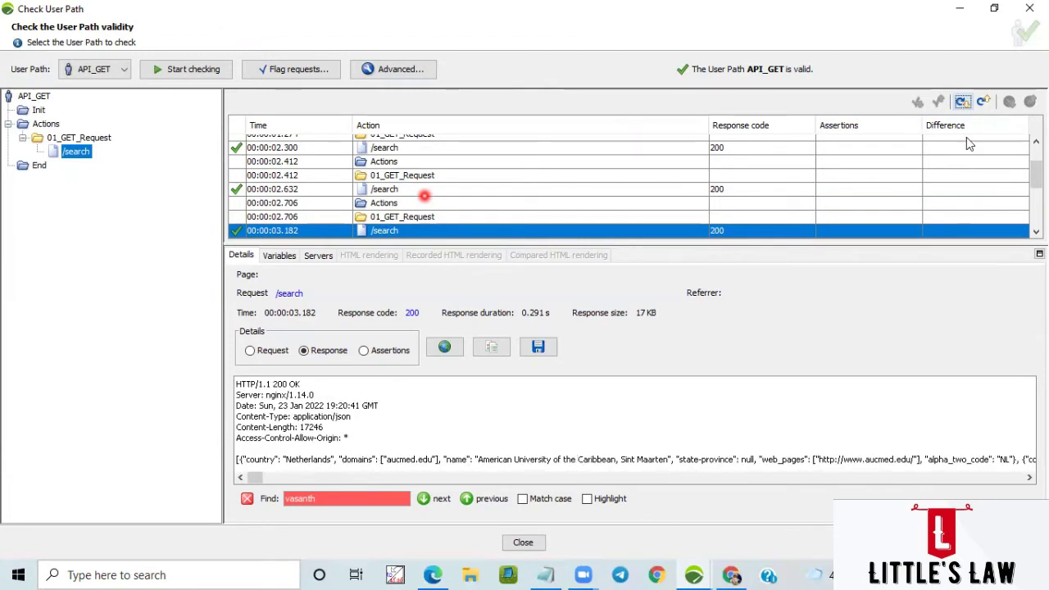
pyautogui.click(963, 104)
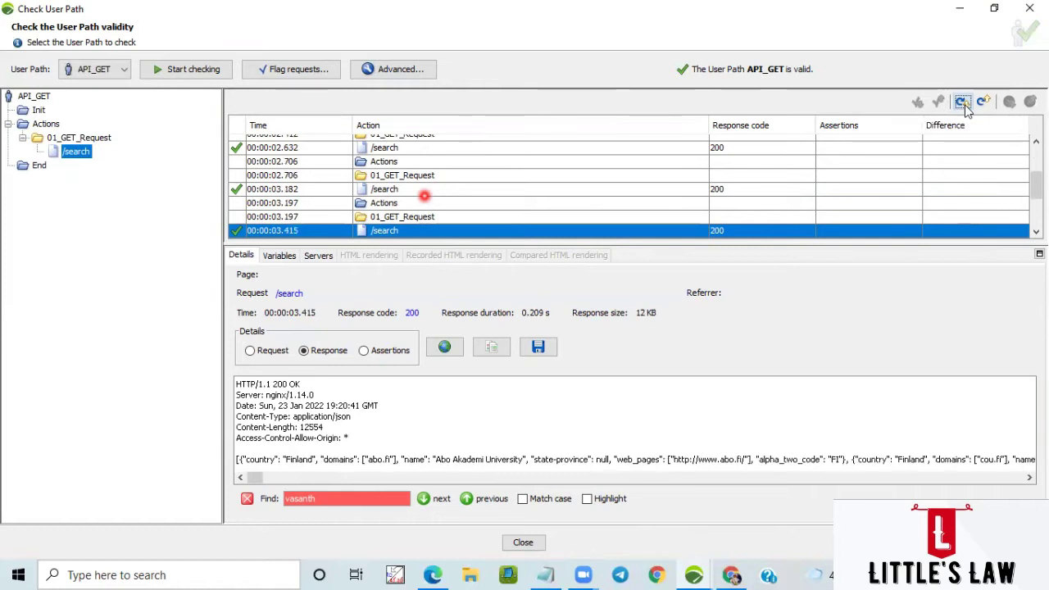
pyautogui.hscroll(3, 516, 451)
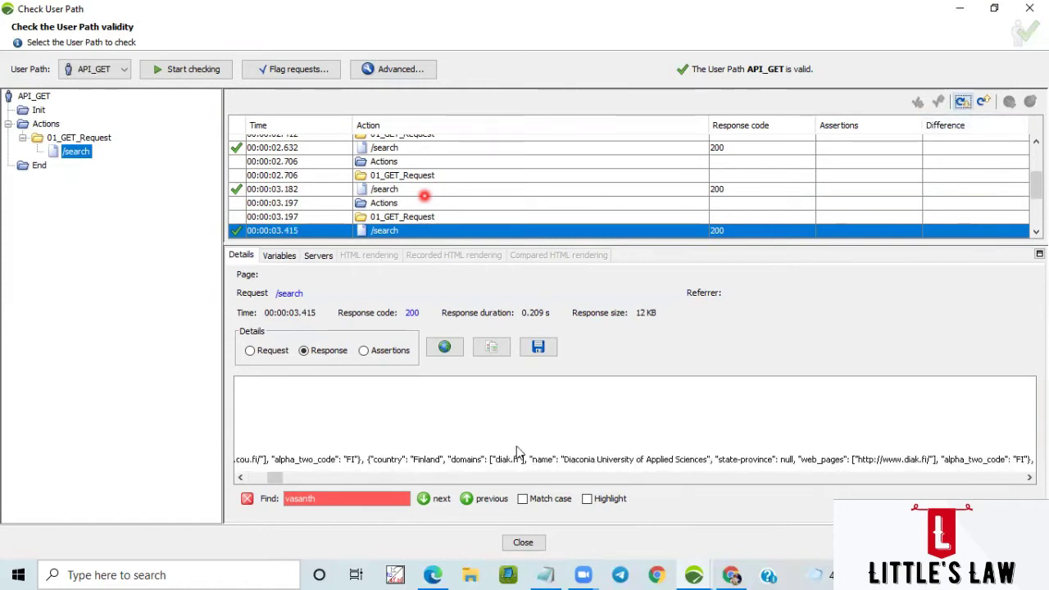
pyautogui.hscroll(-5, 517, 451)
pyautogui.click(962, 104)
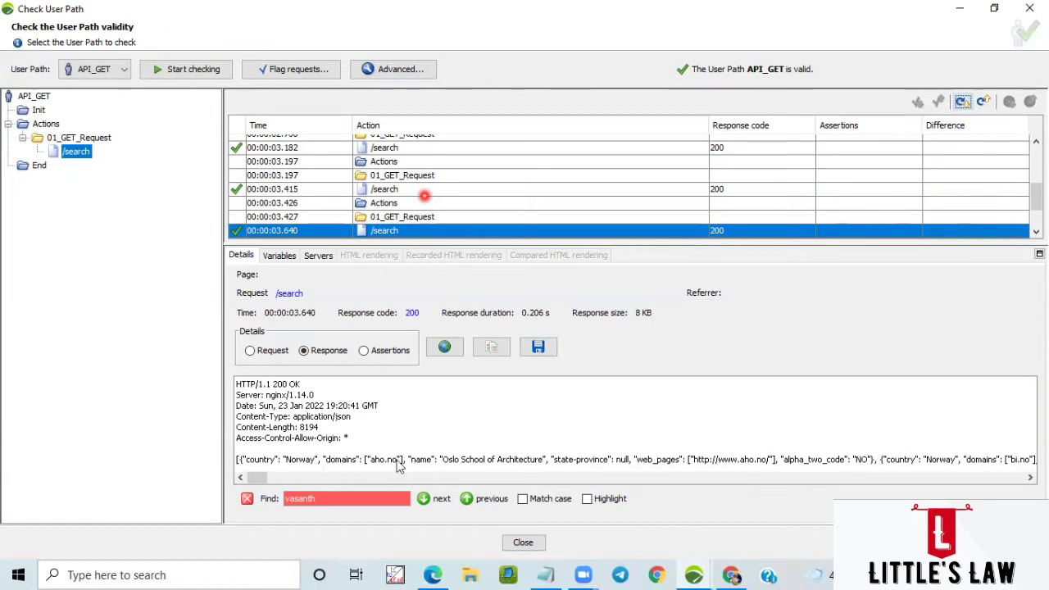
pyautogui.hscroll(5, 398, 463)
pyautogui.hscroll(-5, 398, 463)
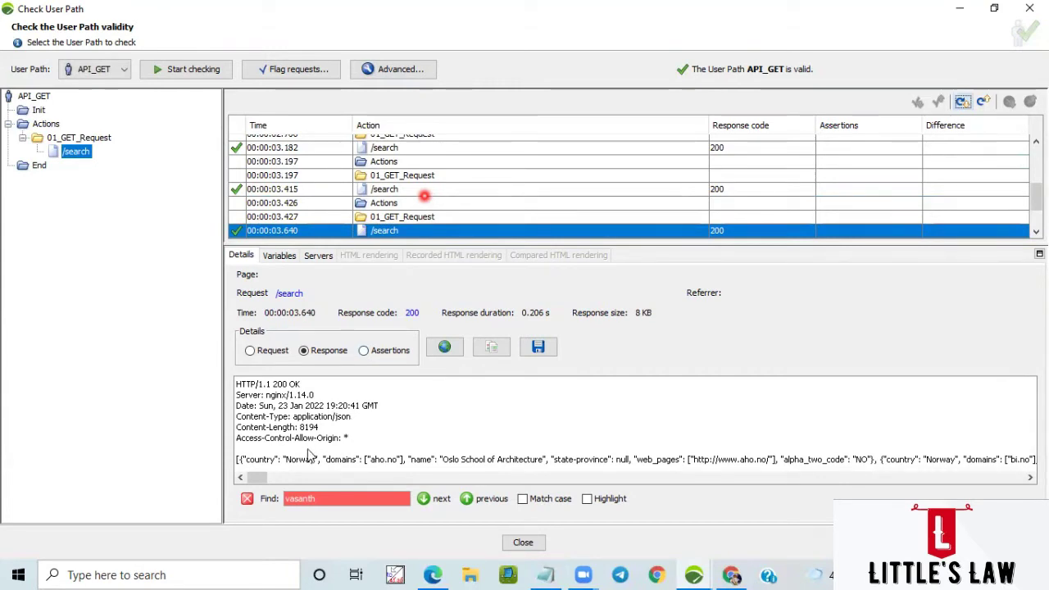
# Open the checked /search request in the Design view and review its URL and country parameter
pyautogui.rightClick(73, 157)
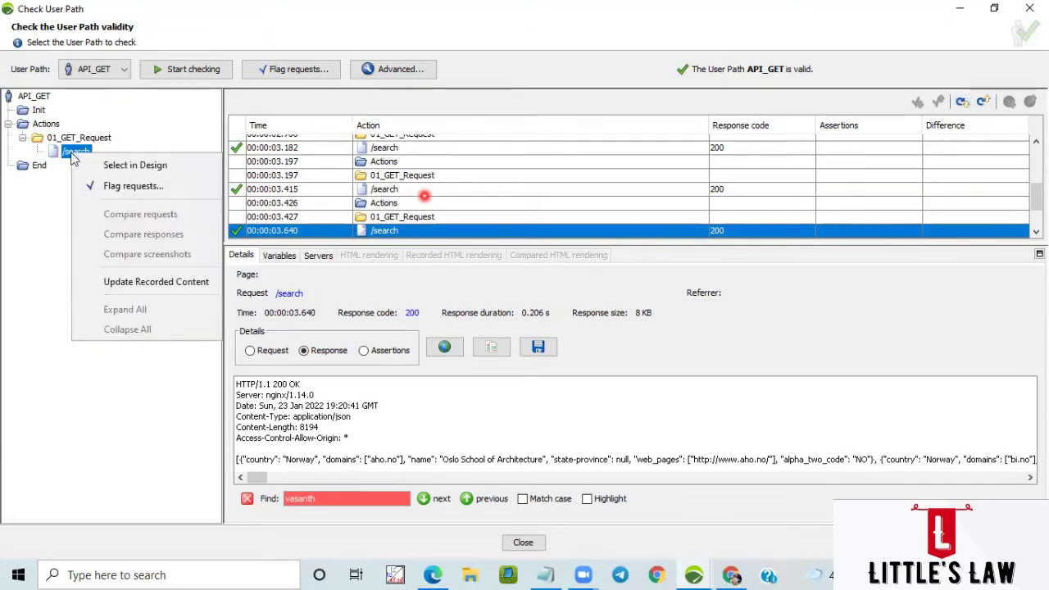
pyautogui.click(89, 163)
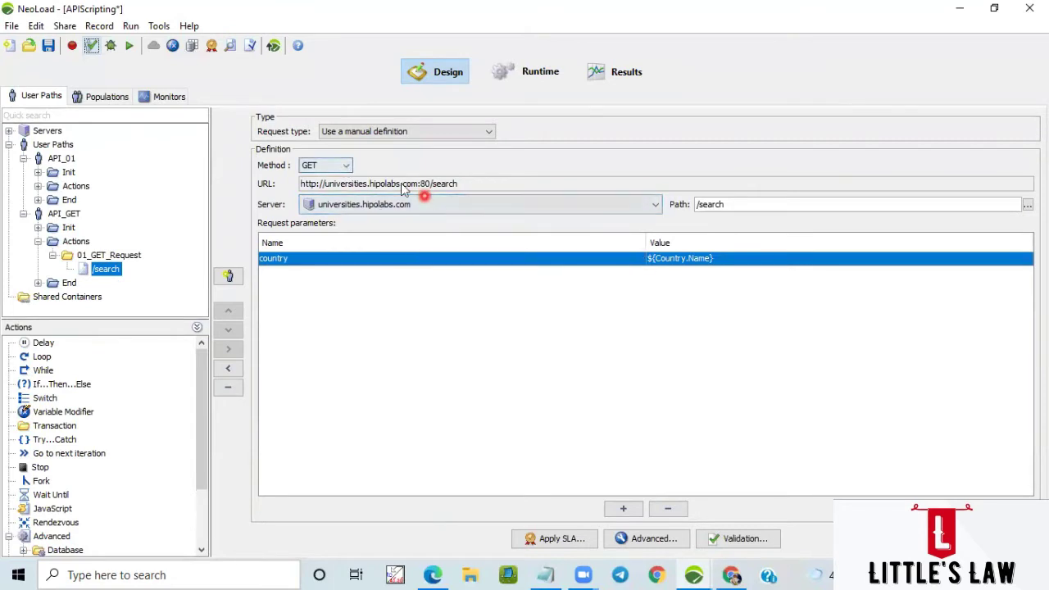
pyautogui.moveTo(543, 187); pyautogui.dragTo(288, 190)
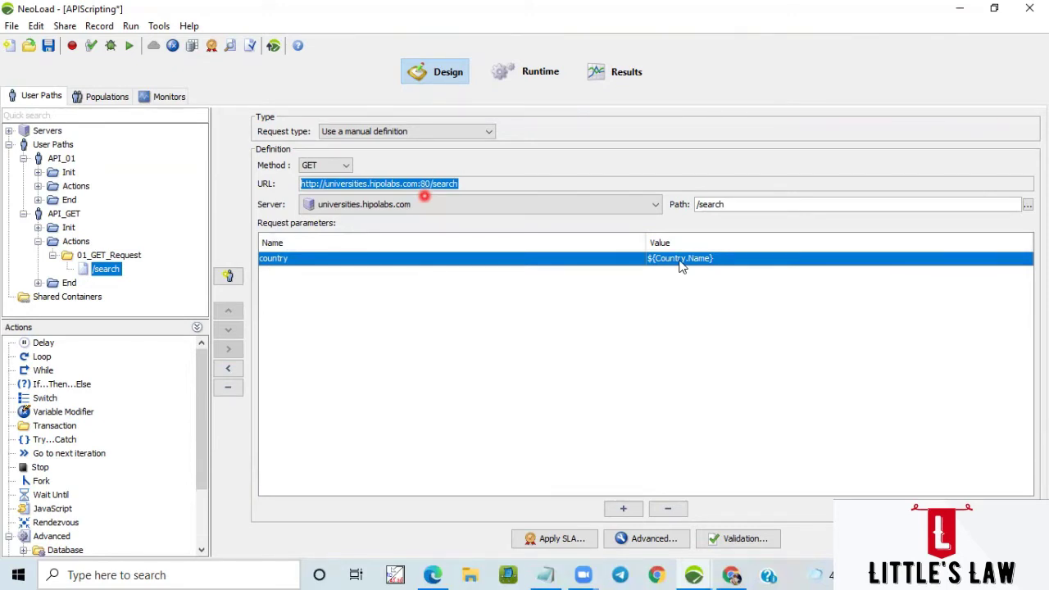
# Create a new user path named API_POST_GET under User Paths
pyautogui.click(24, 214)
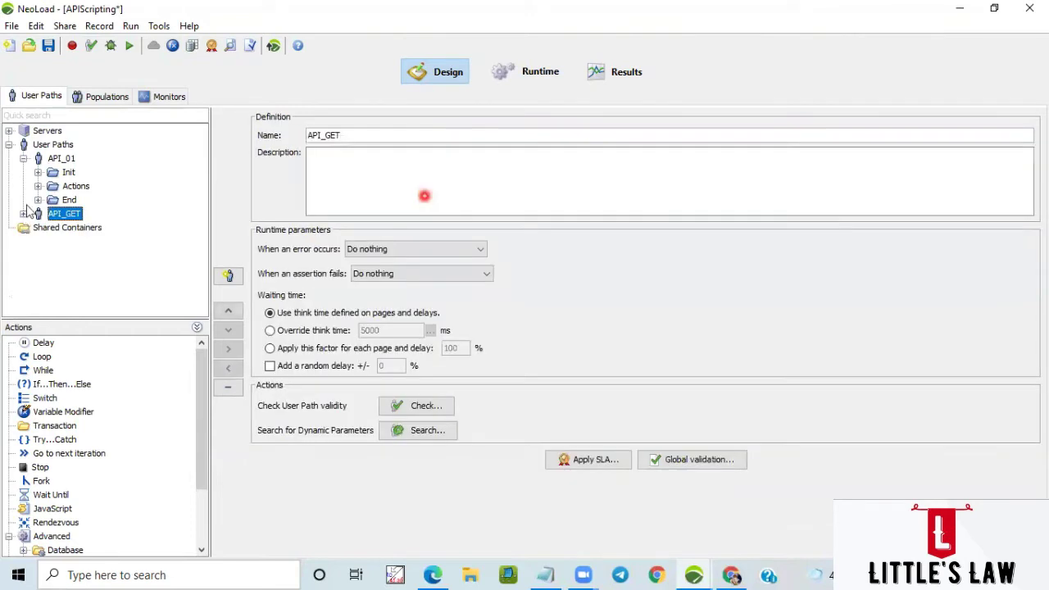
pyautogui.click(54, 145)
pyautogui.rightClick(54, 146)
pyautogui.moveTo(78, 157)
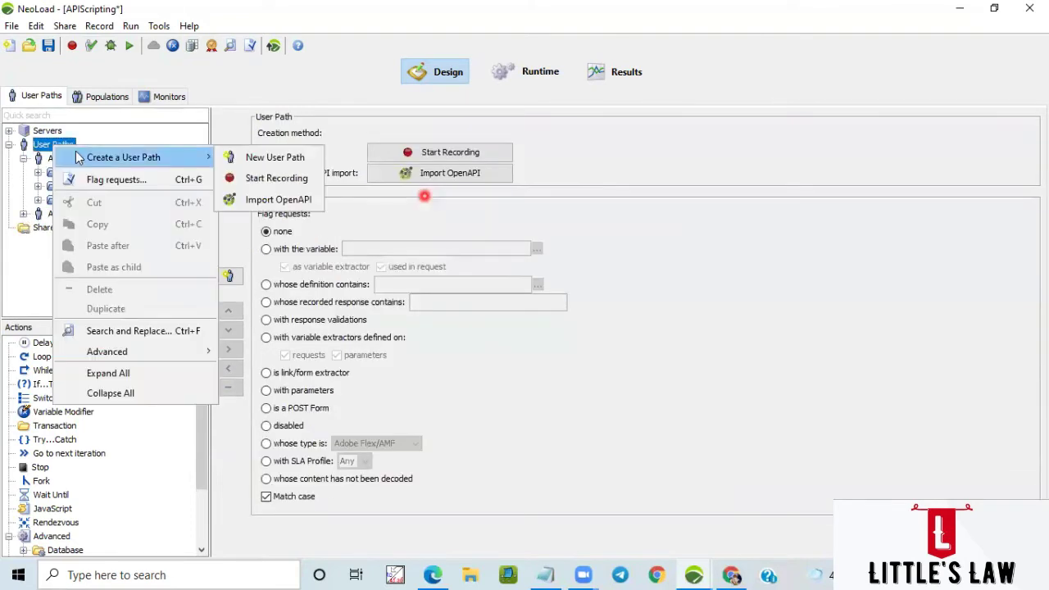
pyautogui.click(262, 157)
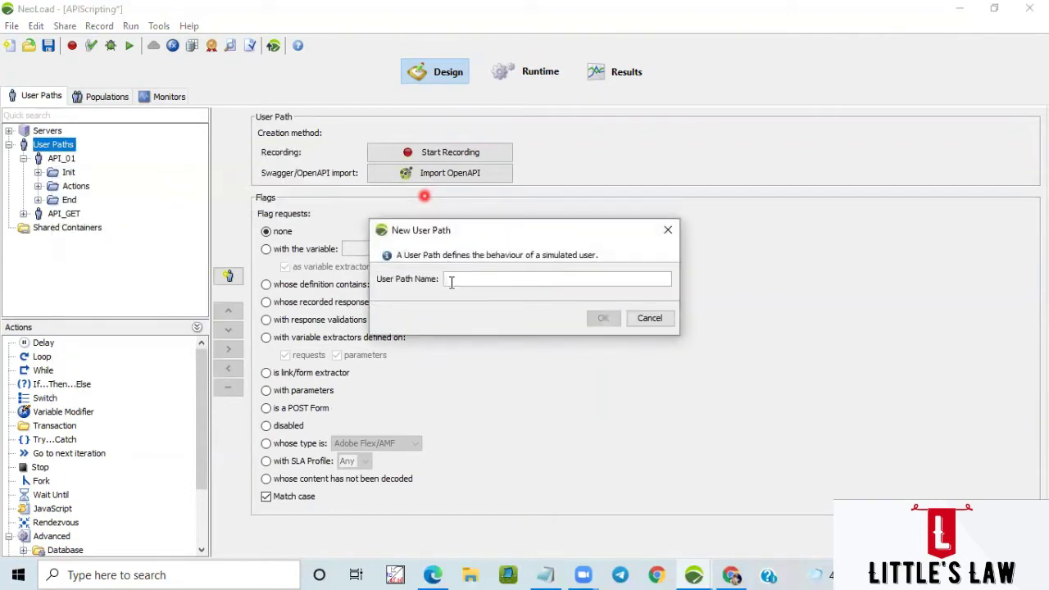
pyautogui.write('API_')
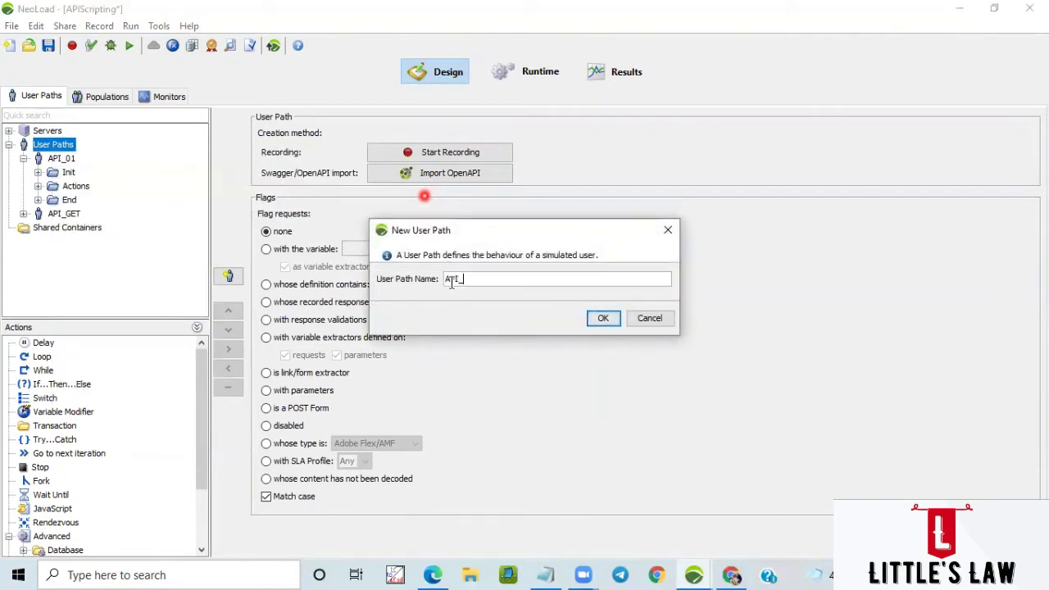
pyautogui.write('POST_GET')
pyautogui.click(602, 318)
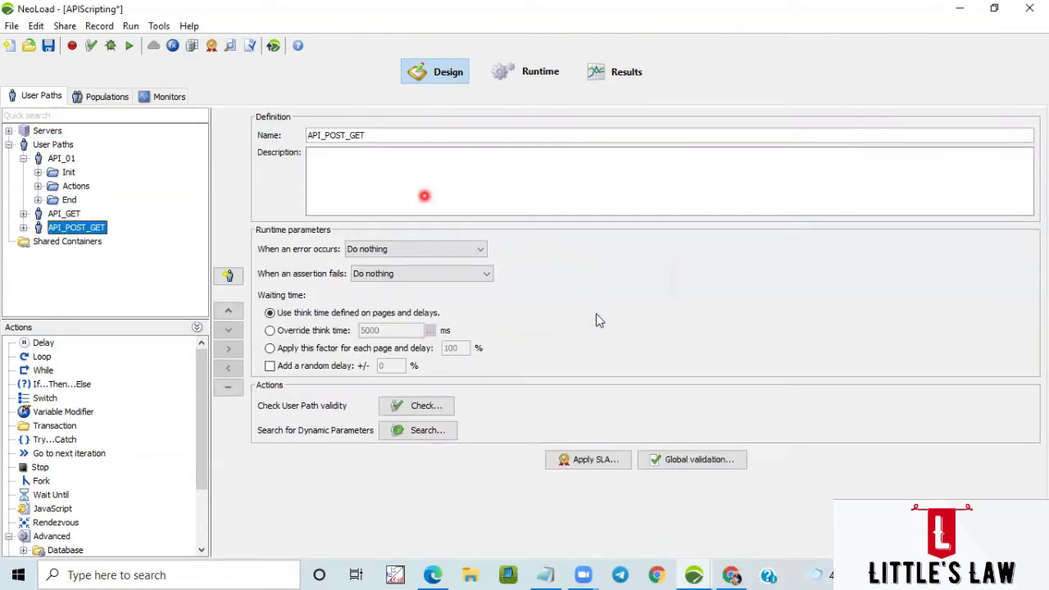
# Add a Transaction as a child of the Actions container in the API_POST_GET user path
pyautogui.click(22, 227)
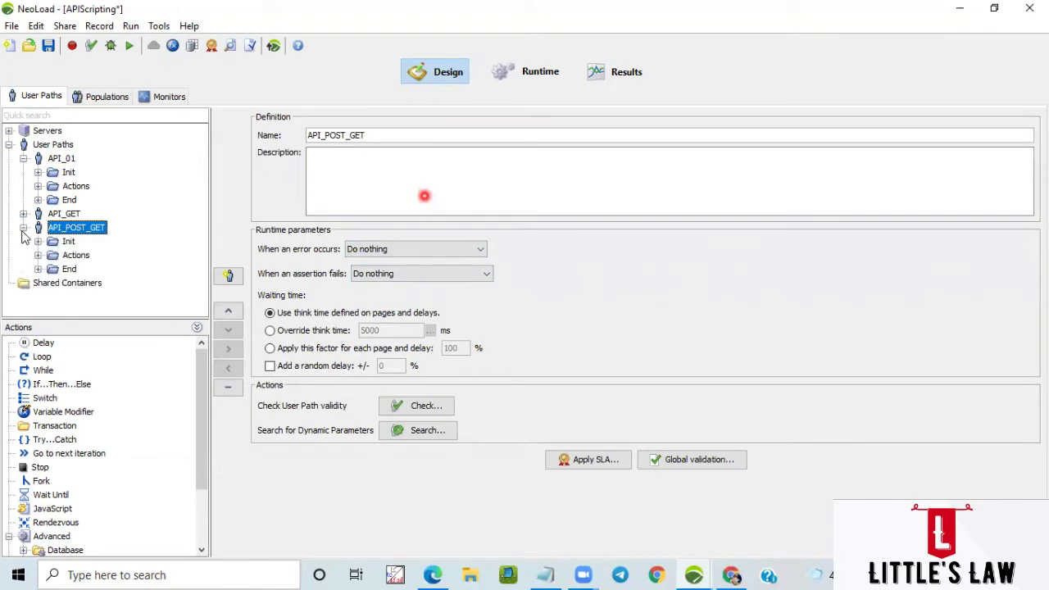
pyautogui.click(71, 257)
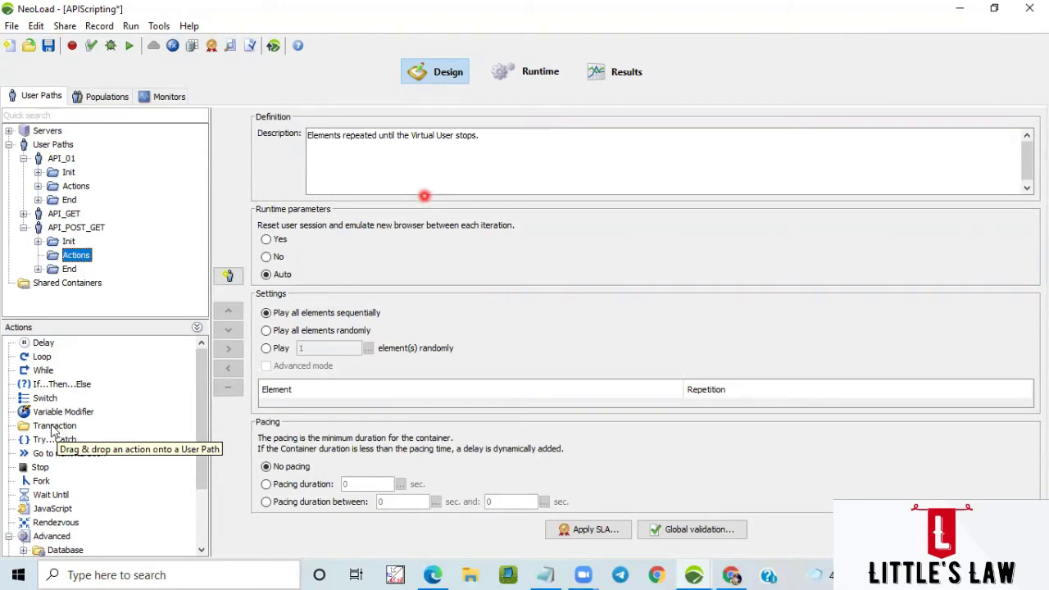
pyautogui.rightClick(71, 258)
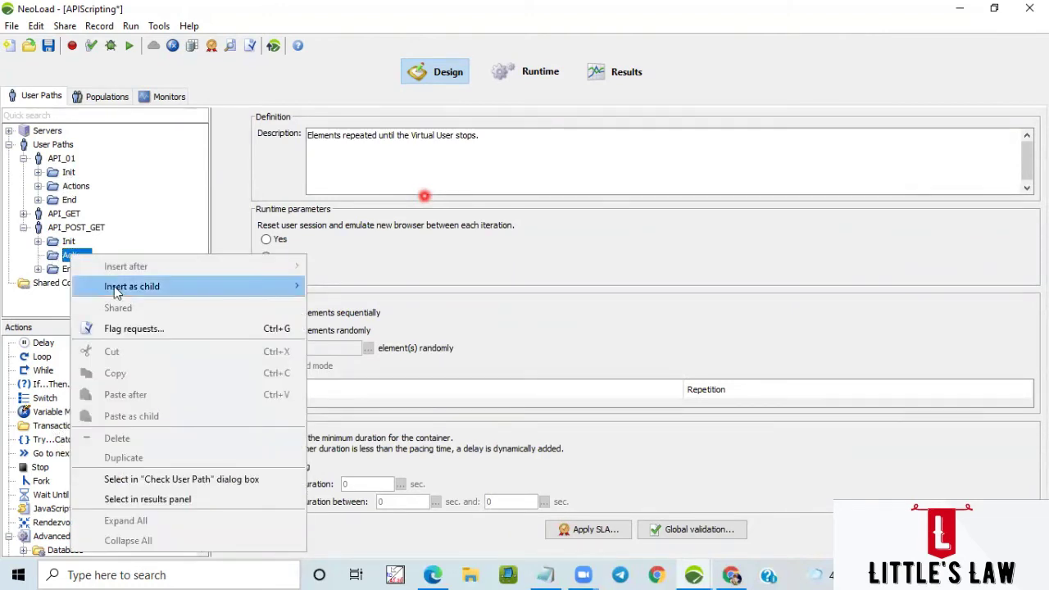
pyautogui.moveTo(120, 289)
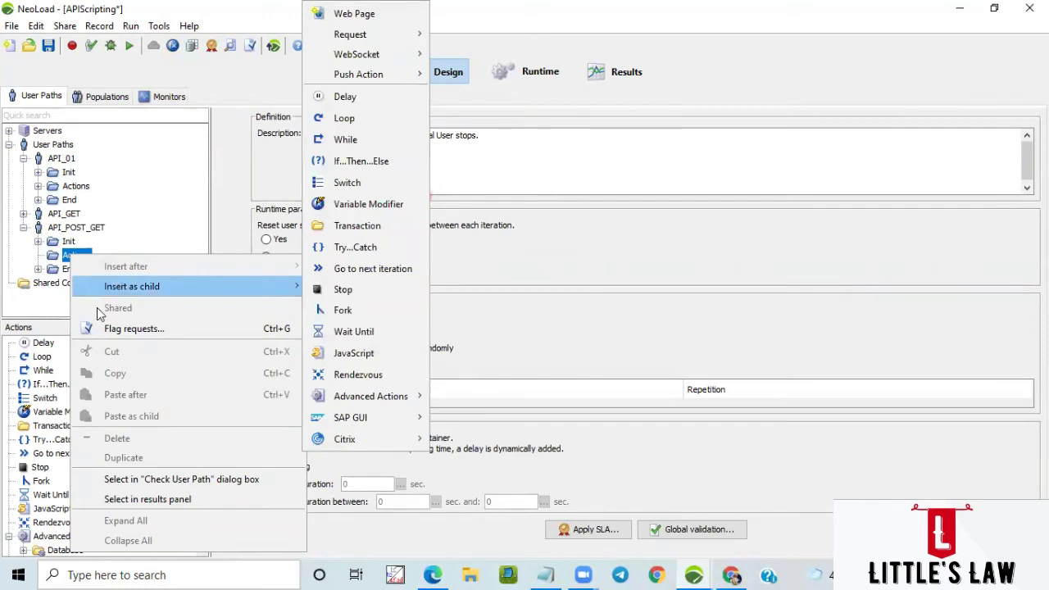
pyautogui.click(43, 428)
pyautogui.click(46, 429)
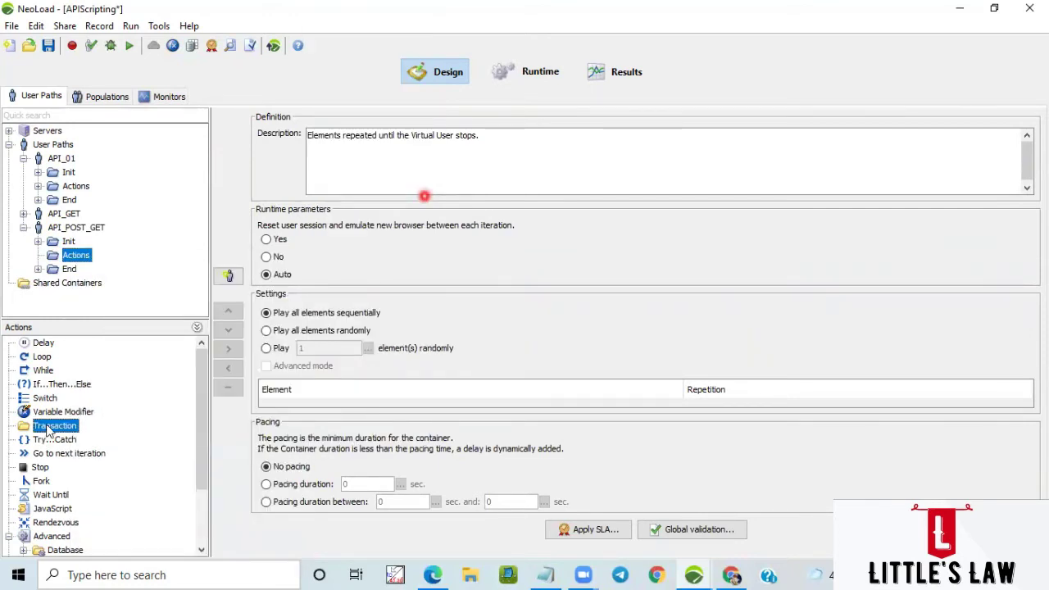
pyautogui.moveTo(45, 430); pyautogui.dragTo(76, 257)
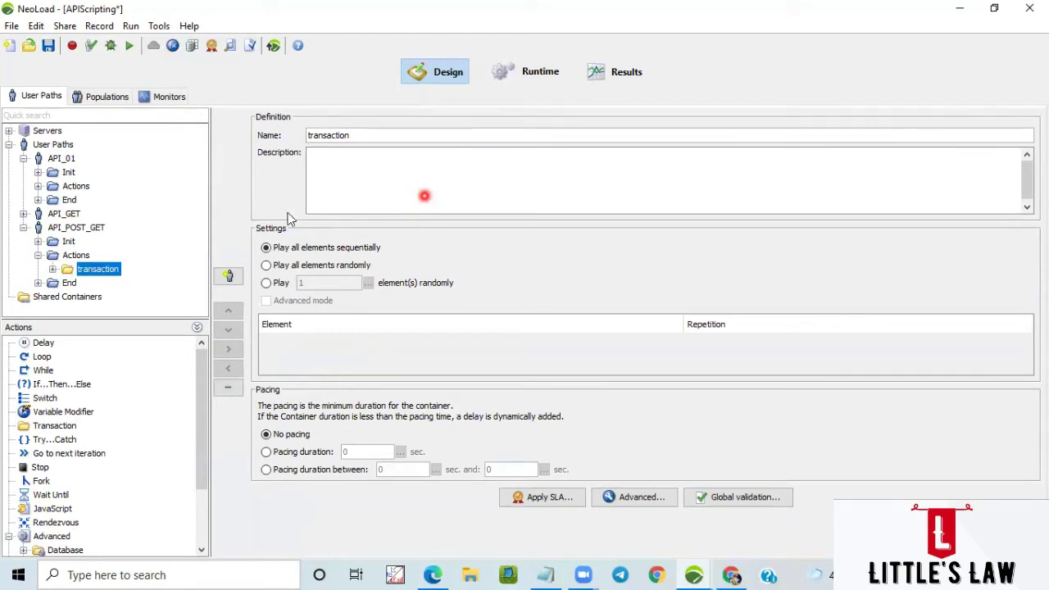
# Rename the new transaction in API_POST_GET to 01_POST_Transaction
pyautogui.moveTo(363, 136); pyautogui.dragTo(169, 118)
pyautogui.write('01_')
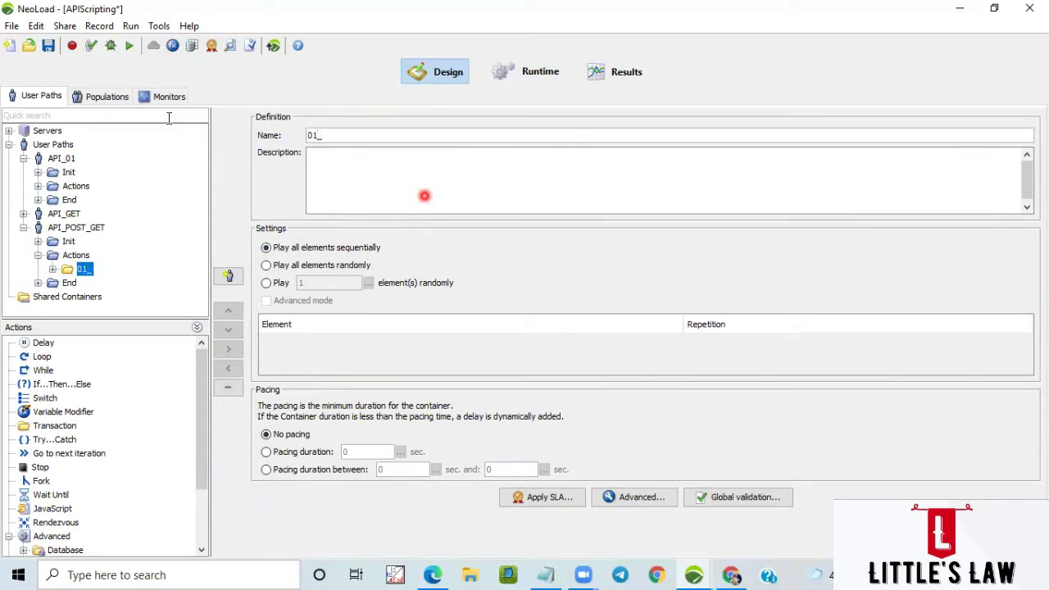
pyautogui.write('POST_')
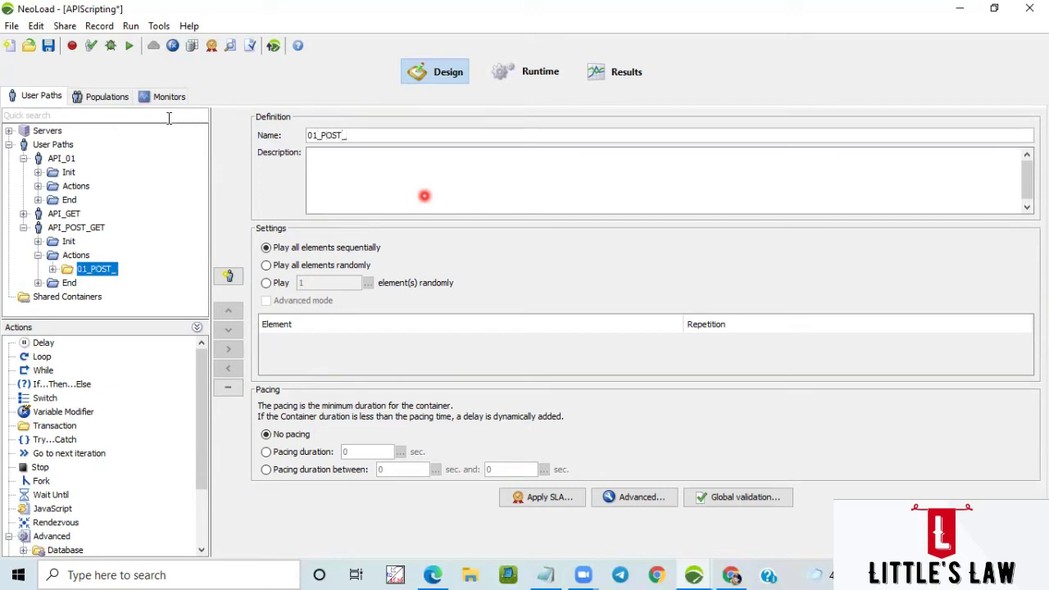
pyautogui.write('Transaction')
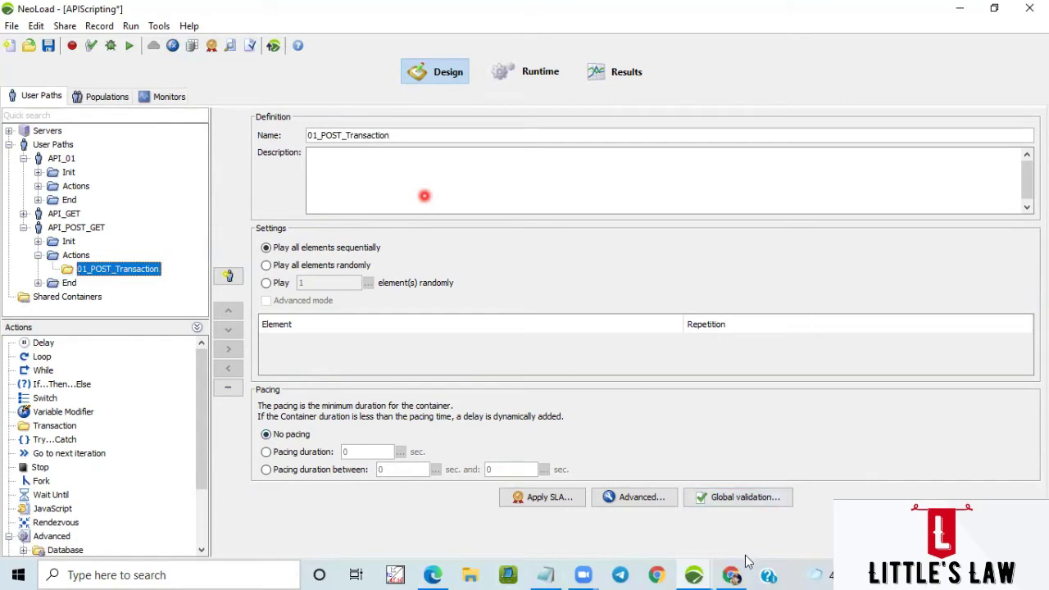
# Switch to Notepad, copy the whole gorest.co.in POST request line including its token, and return to NeoLoad
pyautogui.click(544, 574)
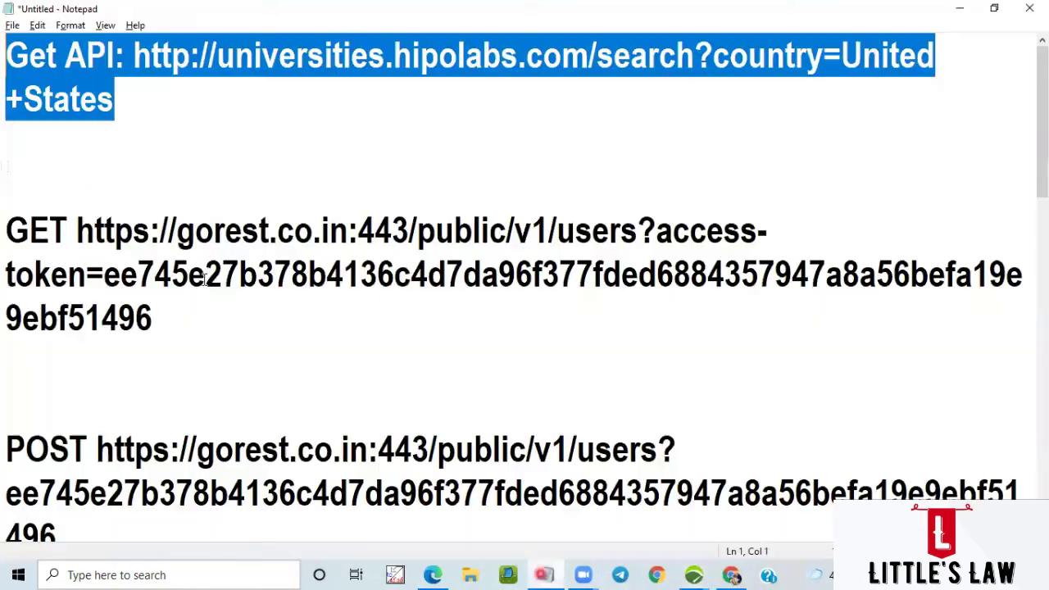
pyautogui.click(216, 292)
pyautogui.scroll(-1, 237, 398)
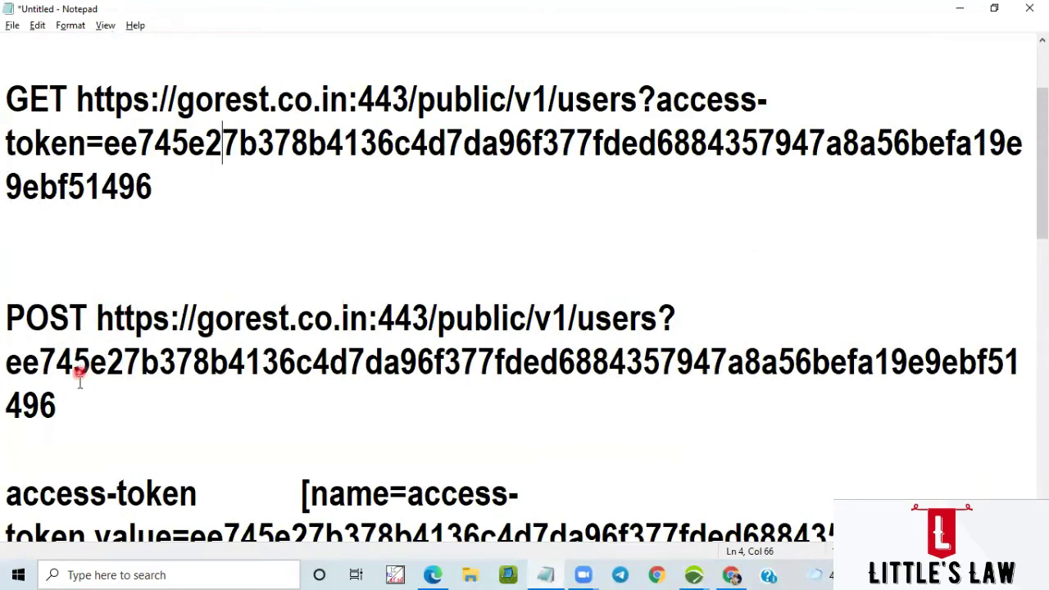
pyautogui.click(59, 404)
pyautogui.moveTo(59, 403); pyautogui.dragTo(6, 313)
pyautogui.hotkey('ctrl', 'c')
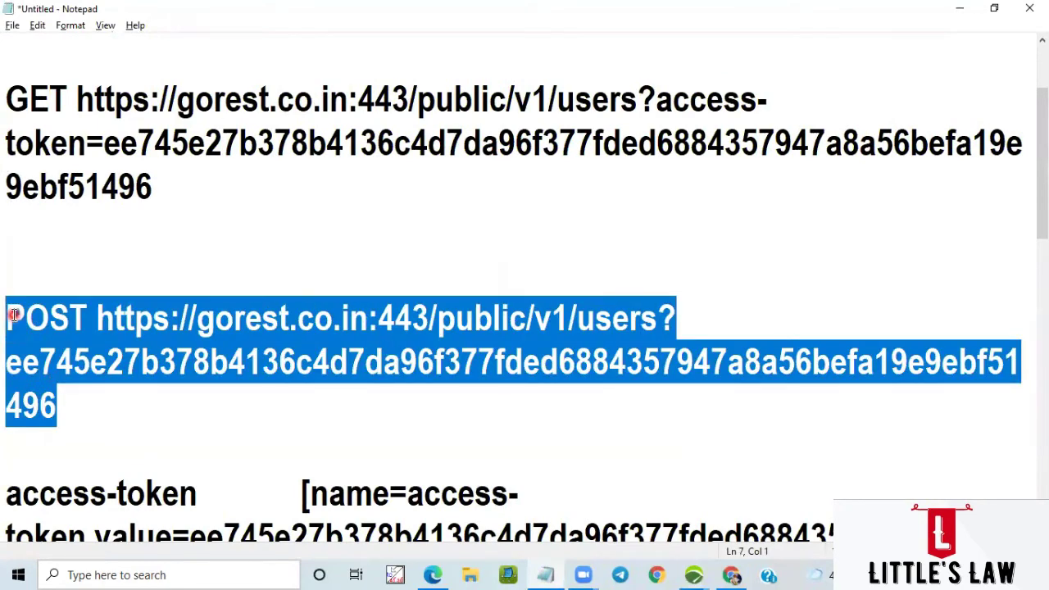
pyautogui.click(958, 8)
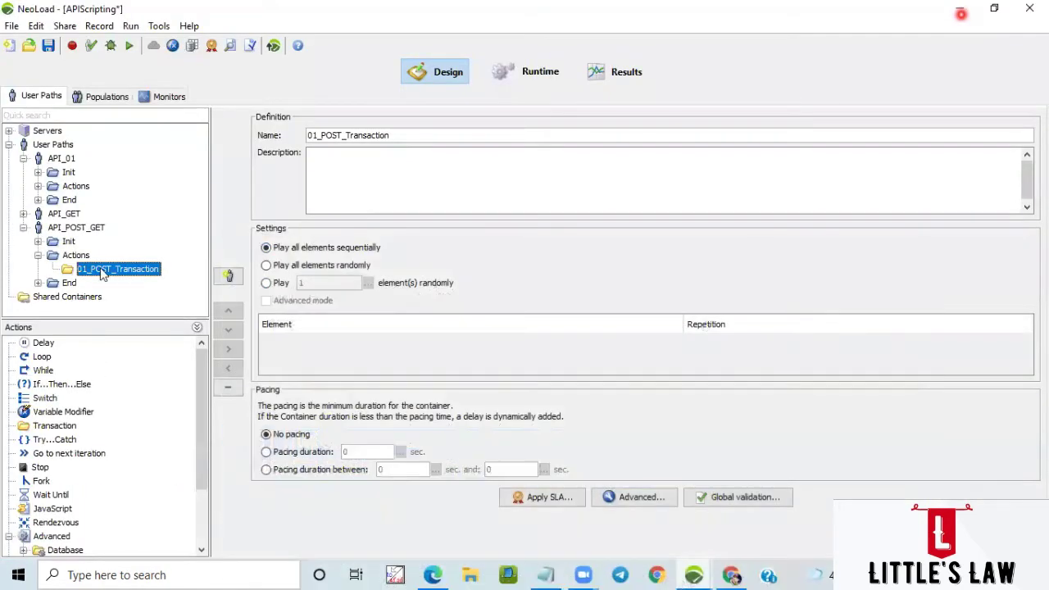
pyautogui.rightClick(97, 269)
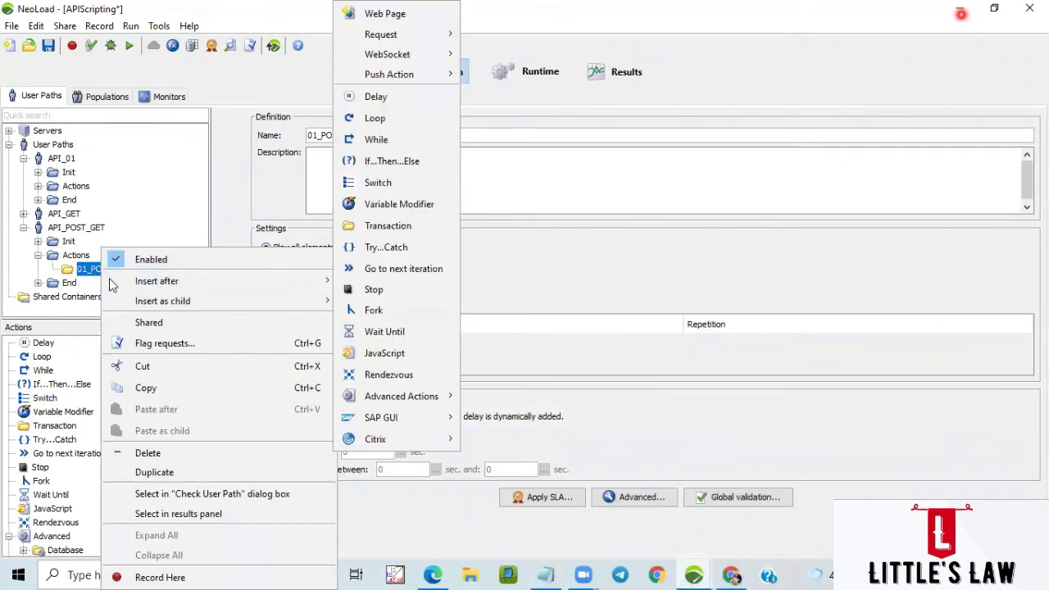
pyautogui.moveTo(160, 301)
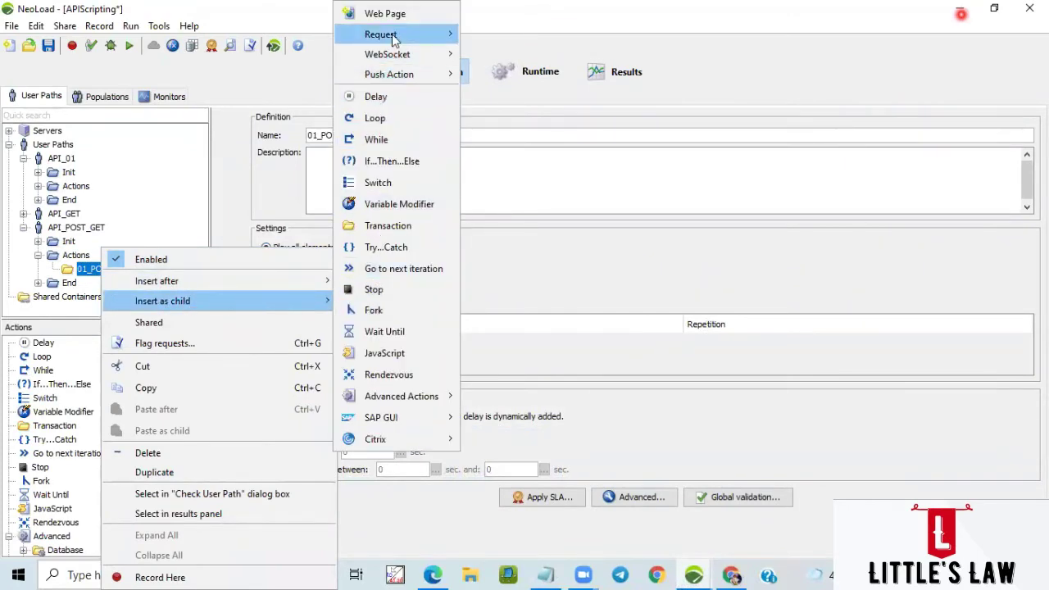
pyautogui.moveTo(393, 34)
pyautogui.click(503, 42)
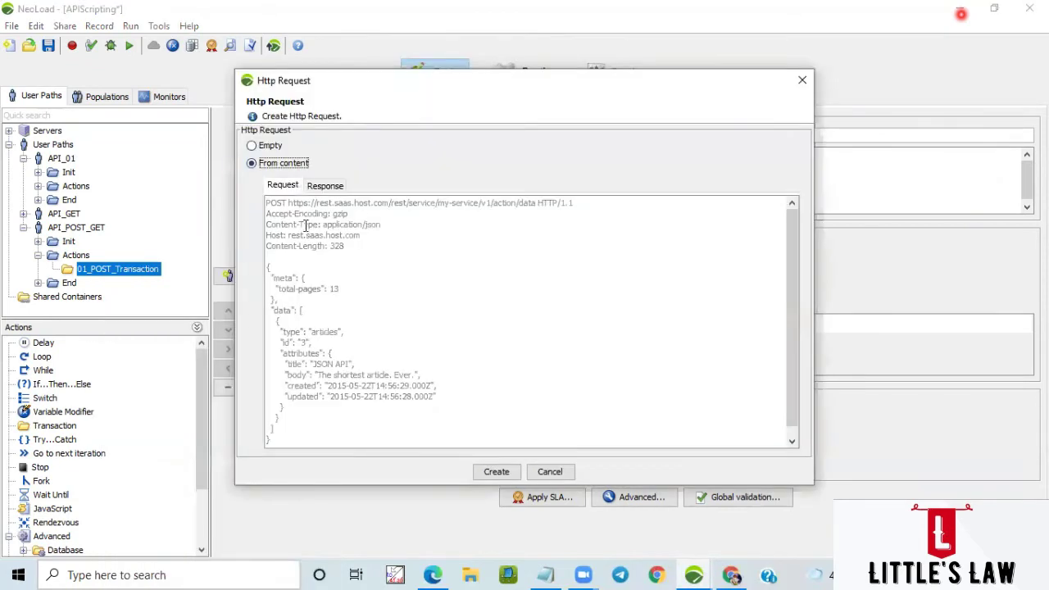
pyautogui.click(274, 209)
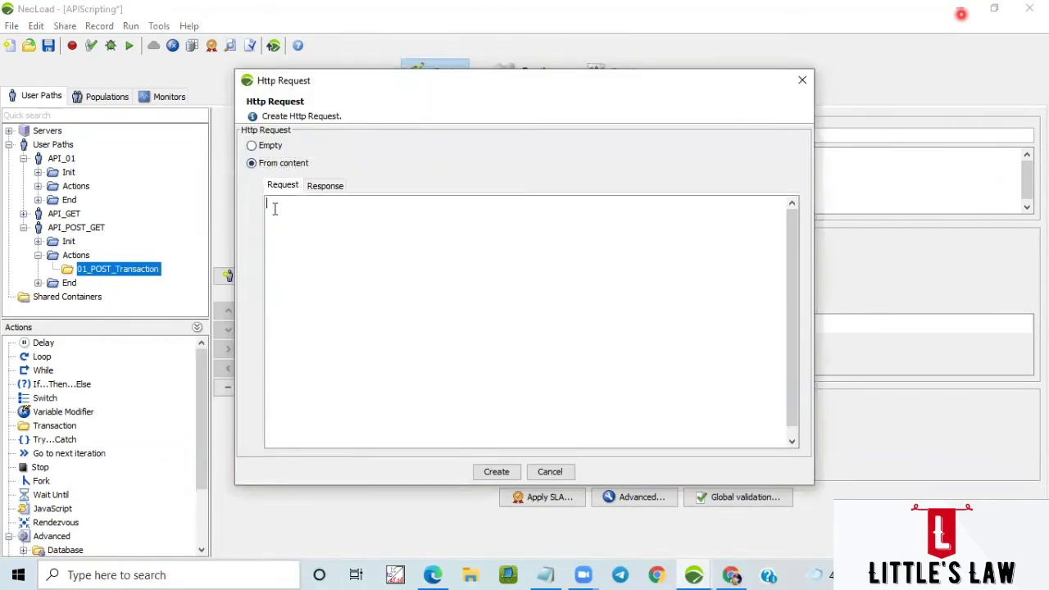
pyautogui.write('POST')
pyautogui.hotkey('ctrl', 'v')
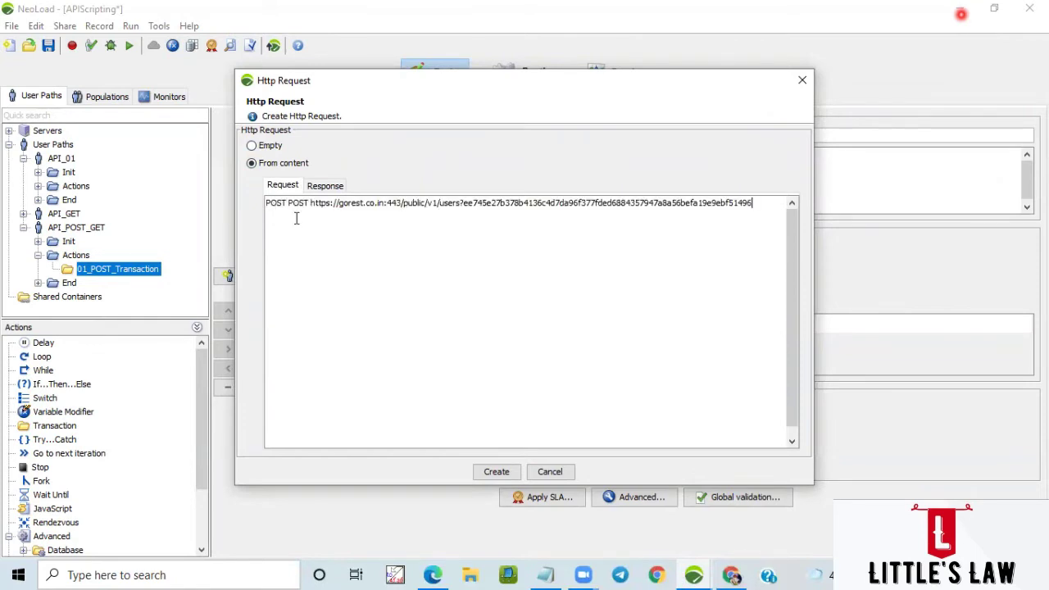
# Remove the duplicated word POST from the request content and create the HTTP request
pyautogui.doubleClick(297, 204)
pyautogui.press('BackSpace')
pyautogui.press('BackSpace')
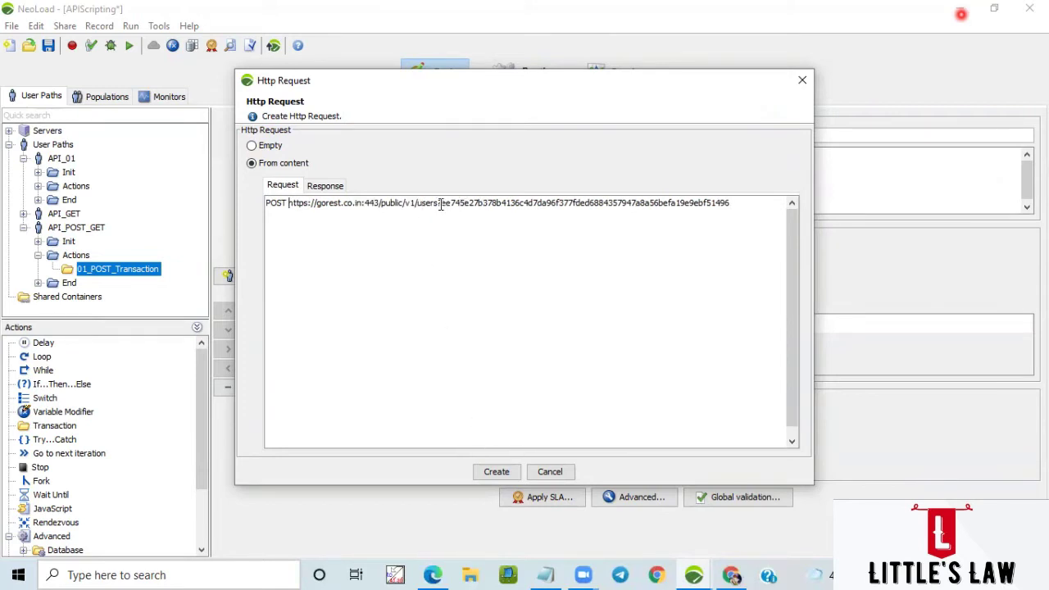
pyautogui.moveTo(442, 203); pyautogui.dragTo(687, 210)
pyautogui.click(524, 244)
pyautogui.click(496, 472)
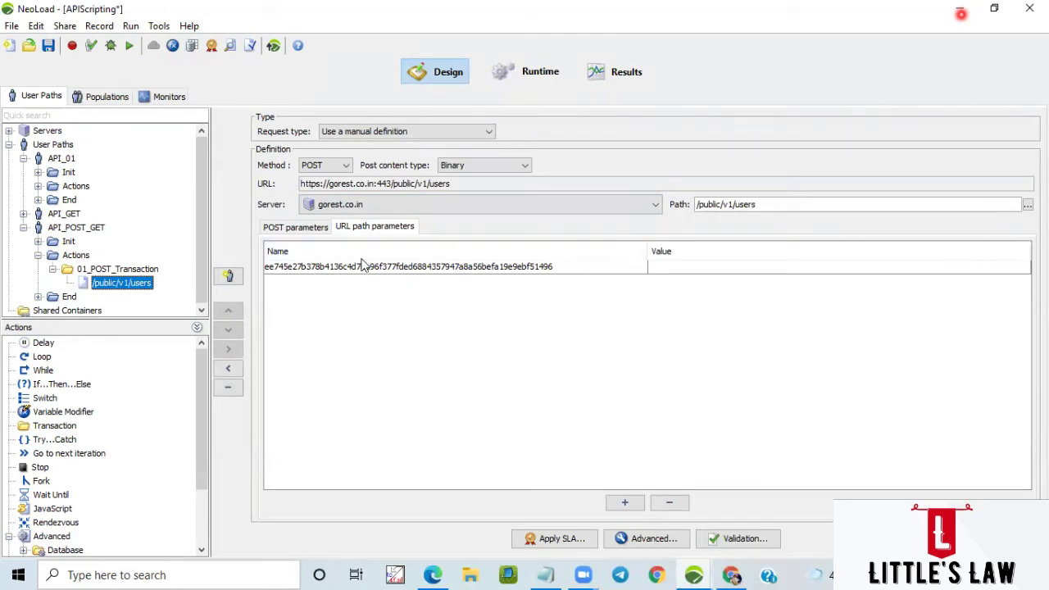
# Set the post content type of the /public/v1/users request to Form
pyautogui.click(295, 227)
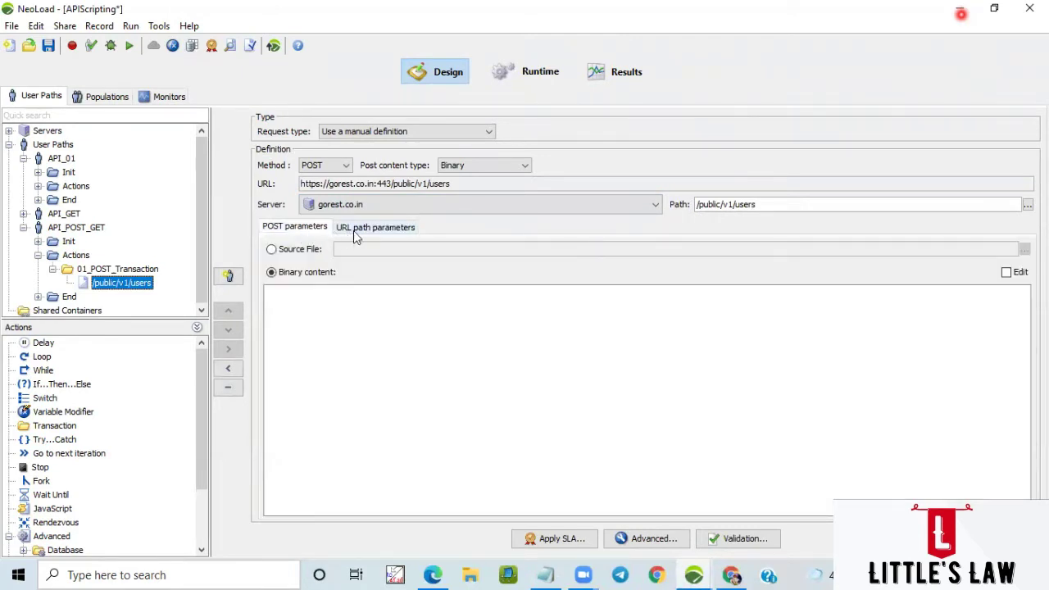
pyautogui.click(473, 165)
pyautogui.click(457, 173)
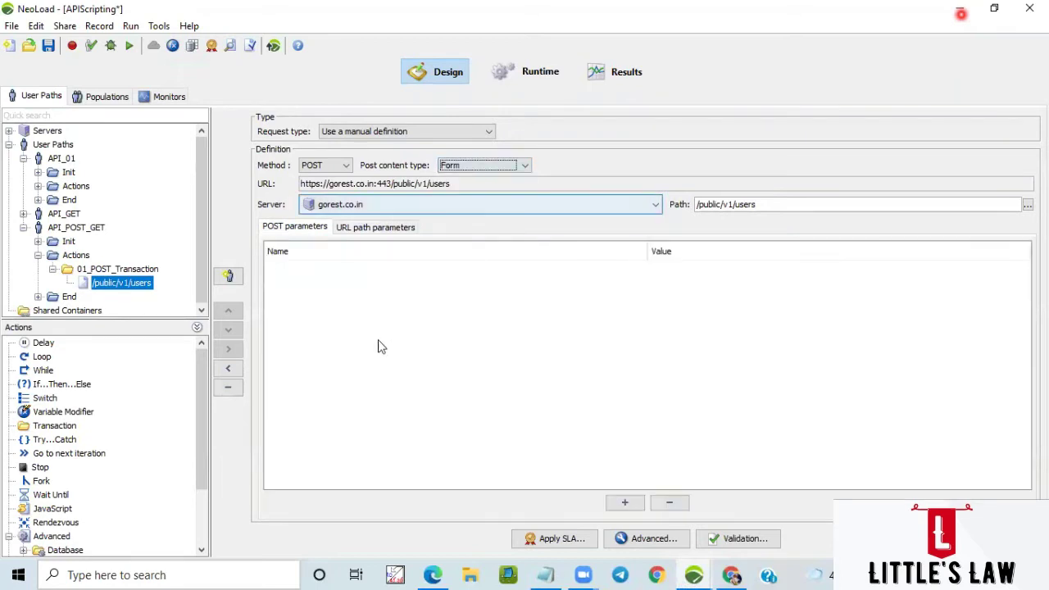
# Copy the access token from the name of the URL path parameter and close the parameter editor without saving
pyautogui.click(373, 227)
pyautogui.doubleClick(554, 277)
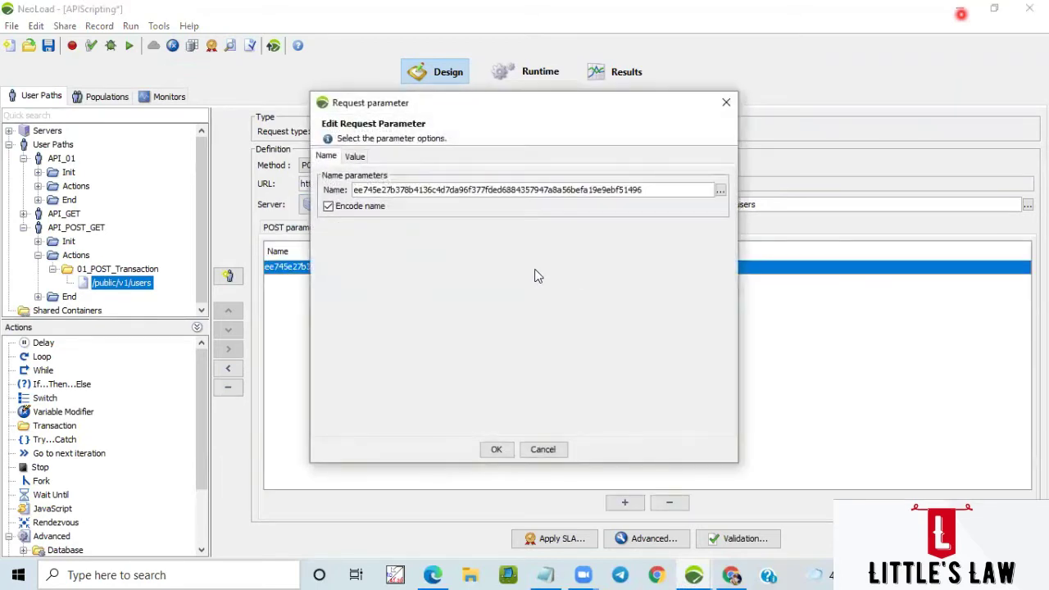
pyautogui.click(546, 450)
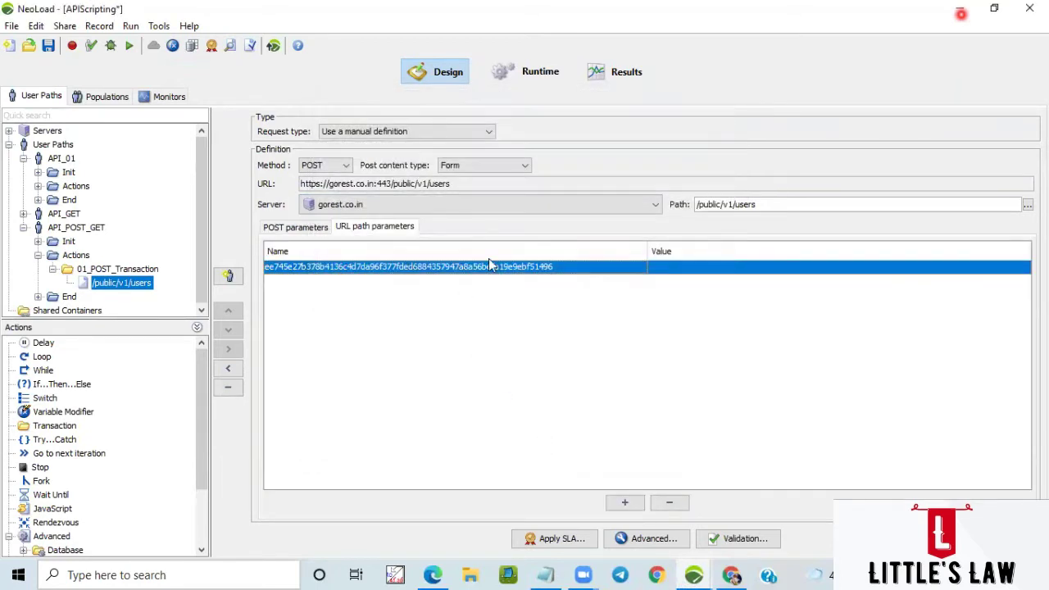
pyautogui.doubleClick(582, 271)
pyautogui.moveTo(656, 191); pyautogui.dragTo(144, 201)
pyautogui.hotkey('ctrl', 'c')
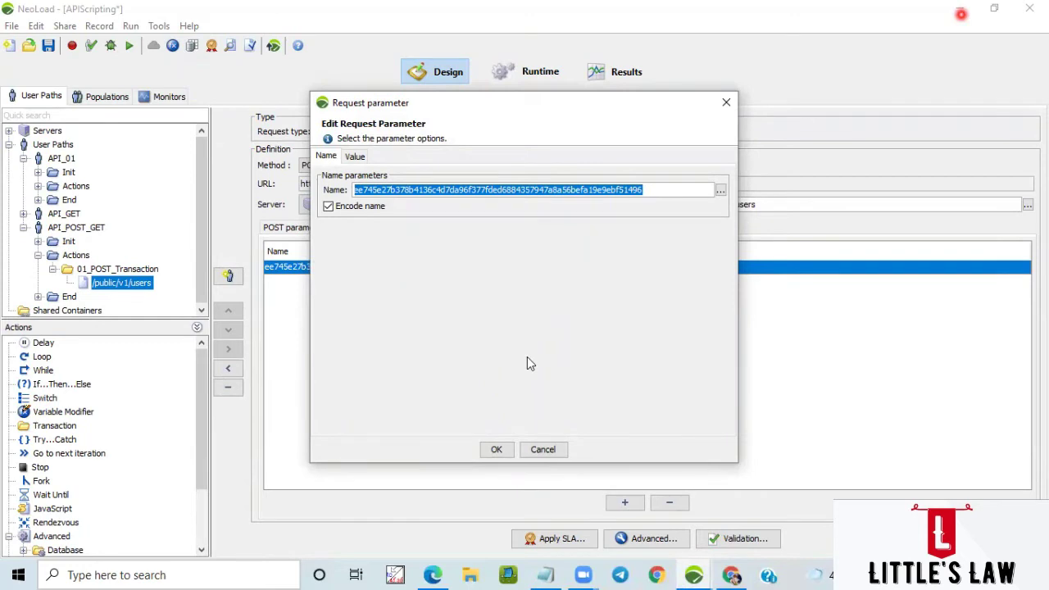
pyautogui.press('BackSpace')
pyautogui.press('Escape')
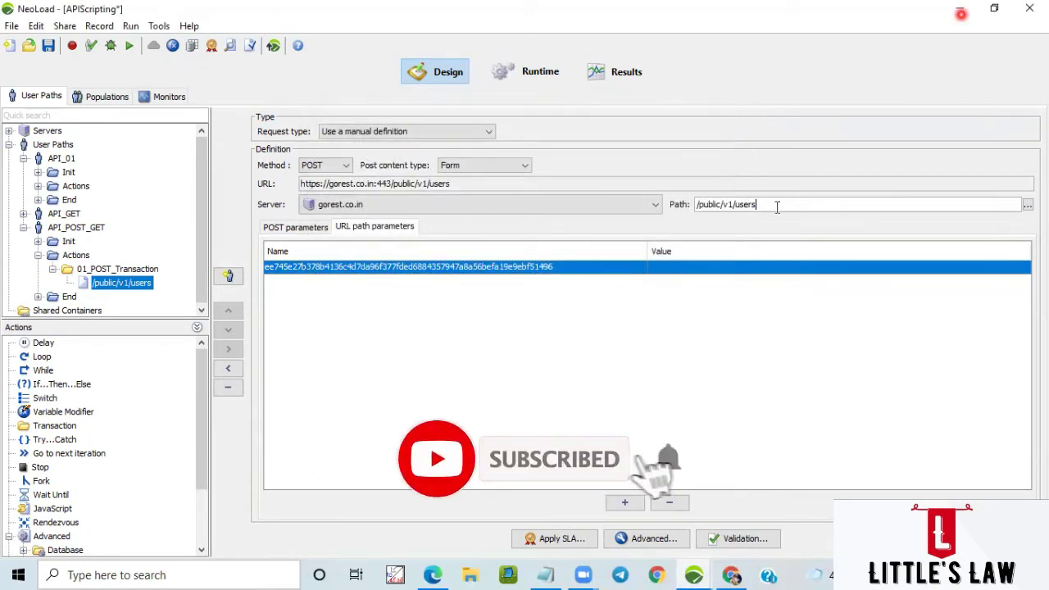
# Append a question mark and the copied access token to the /public/v1/users request path
pyautogui.click(776, 207)
pyautogui.write('?')
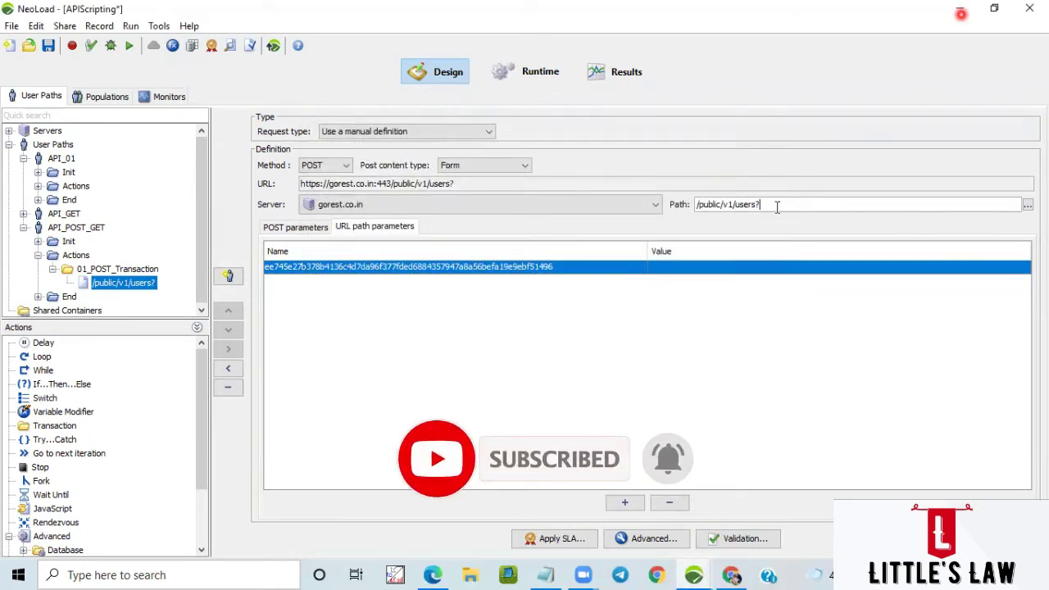
pyautogui.hotkey('ctrl', 'v')
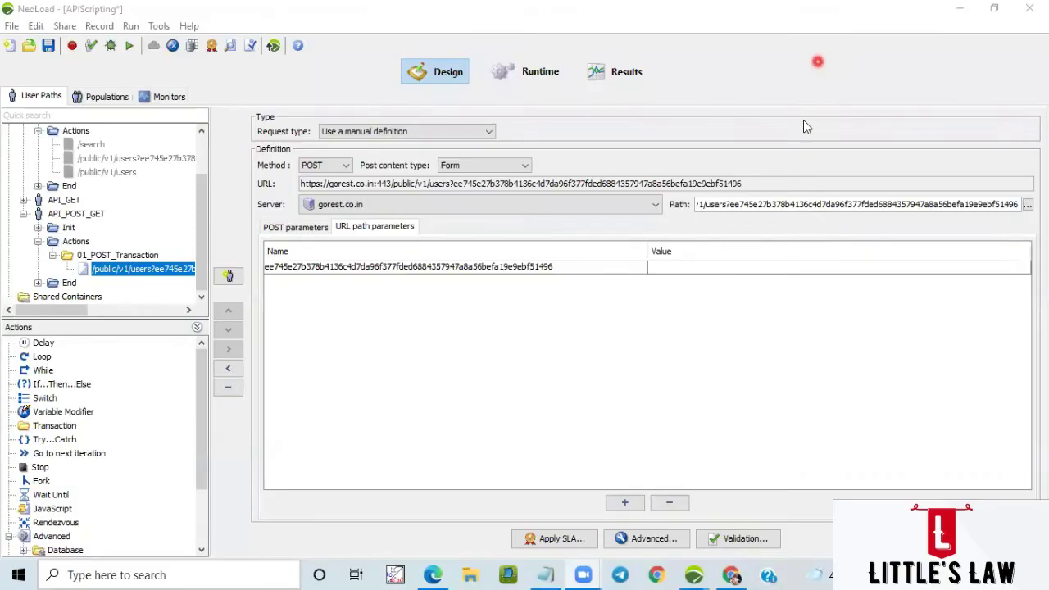
# Rename the request's URL path parameter to access-token
pyautogui.click(575, 268)
pyautogui.doubleClick(576, 267)
pyautogui.moveTo(653, 190); pyautogui.dragTo(294, 191)
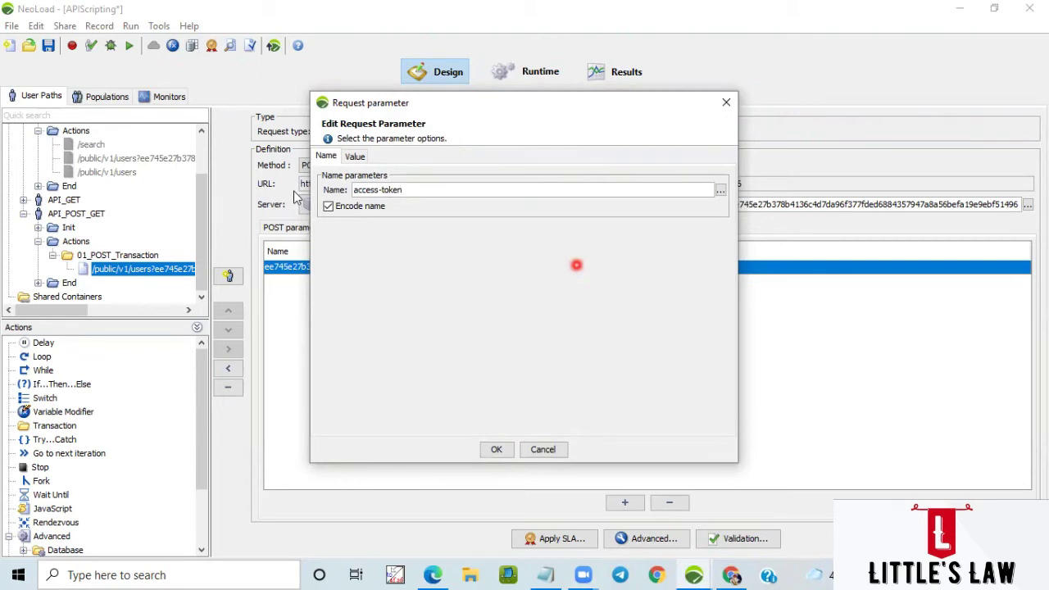
pyautogui.click(495, 449)
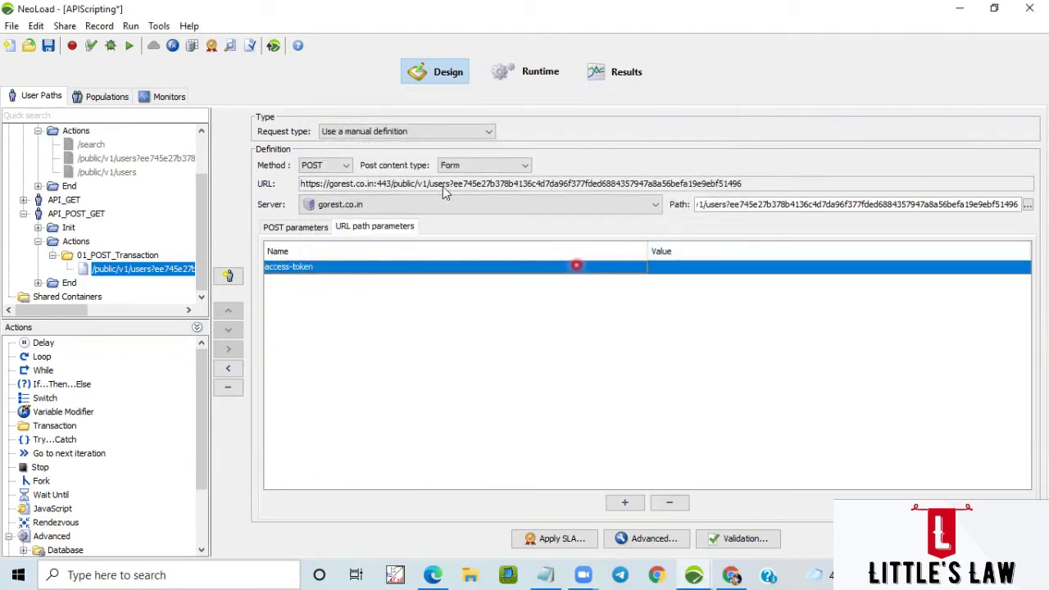
# Copy the access token from the request URL and set it as the value of the access-token URL path parameter
pyautogui.moveTo(455, 186); pyautogui.dragTo(797, 183)
pyautogui.hotkey('ctrl', 'c')
pyautogui.doubleClick(667, 278)
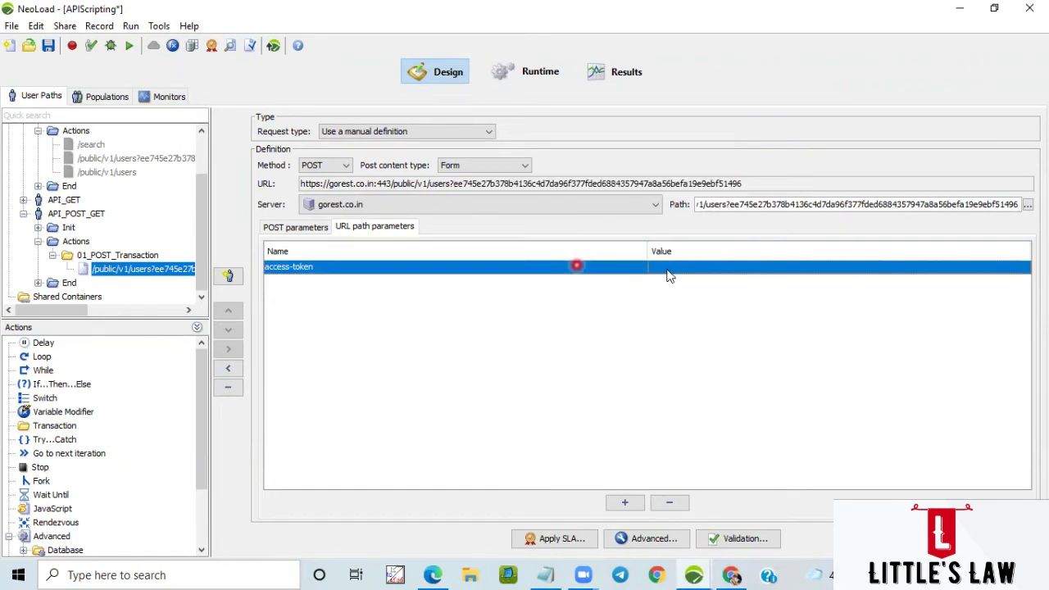
pyautogui.hotkey('ctrl', 'v')
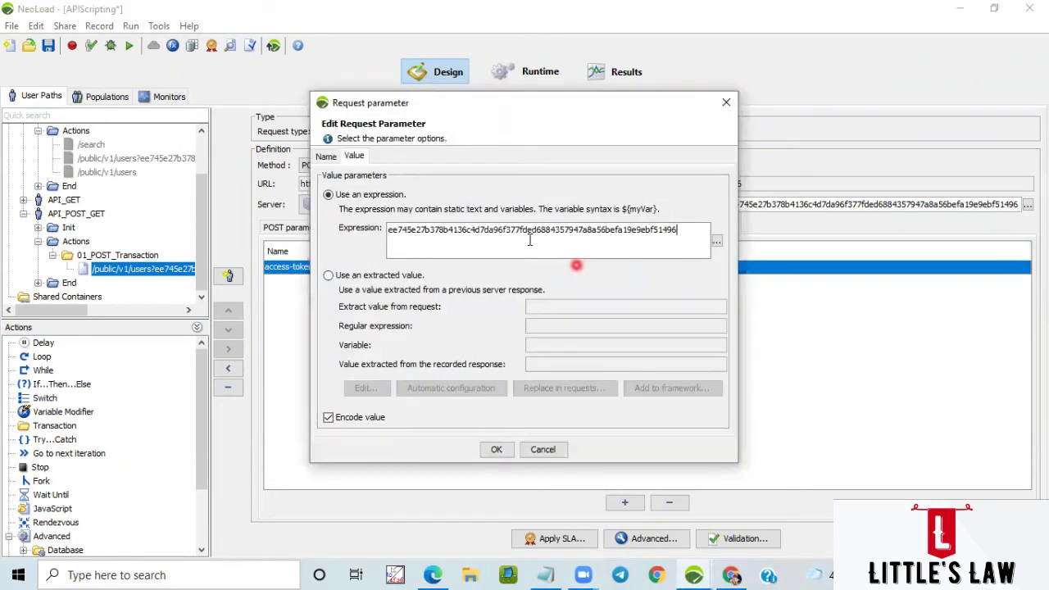
pyautogui.click(496, 449)
pyautogui.click(301, 232)
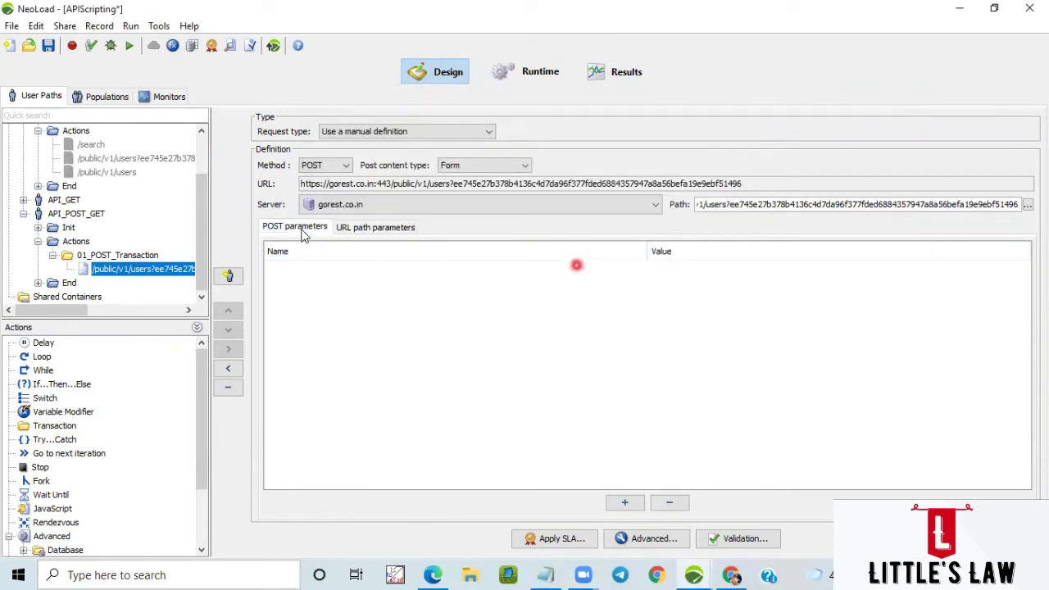
pyautogui.click(389, 230)
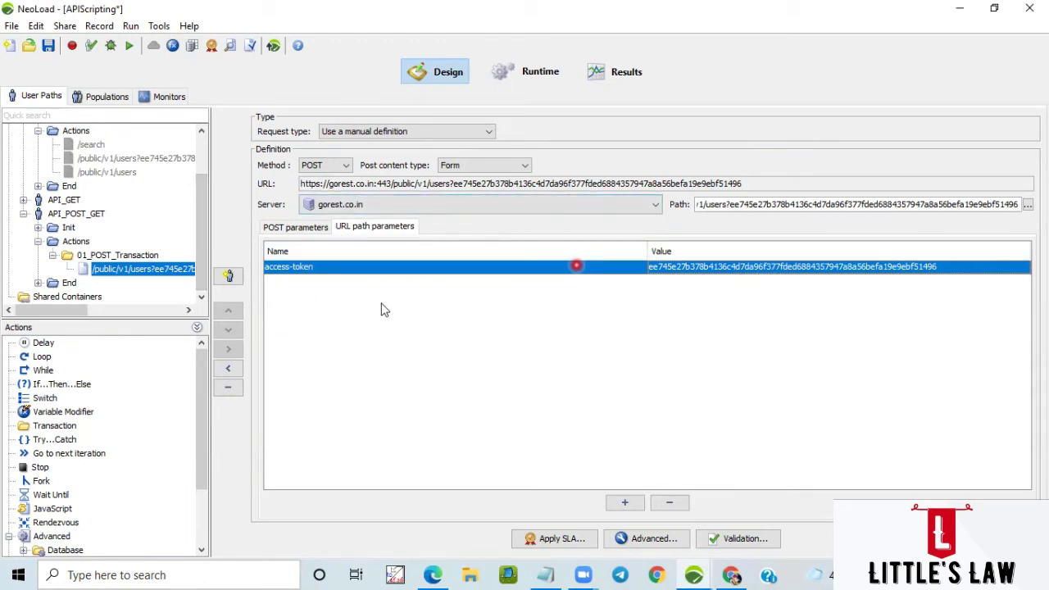
# Run the validity check on the API_POST_GET user path and examine the status line of the POST request's response
pyautogui.click(92, 47)
pyautogui.click(215, 69)
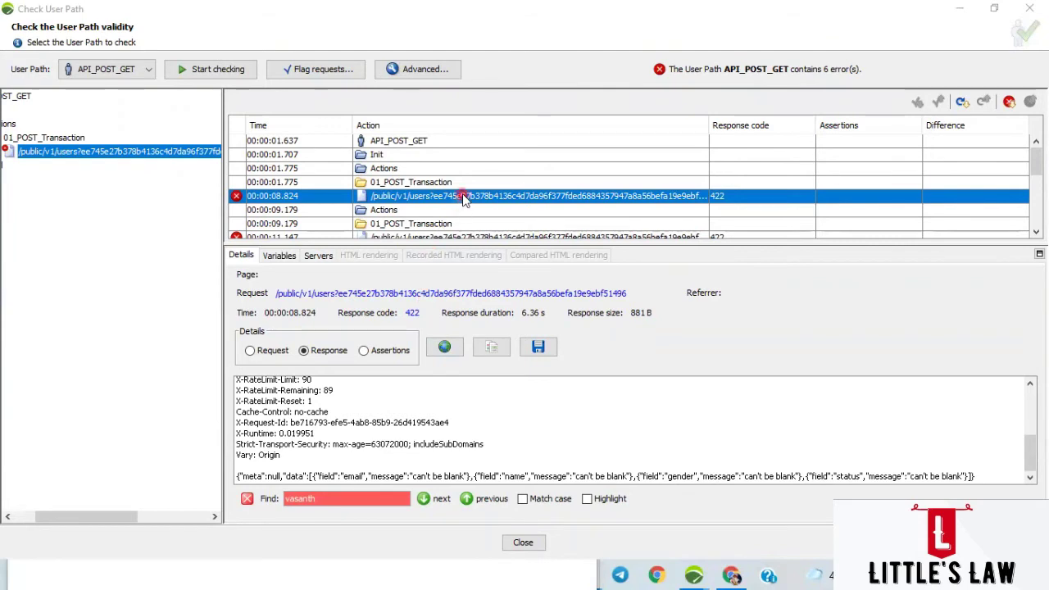
pyautogui.scroll(5, 382, 410)
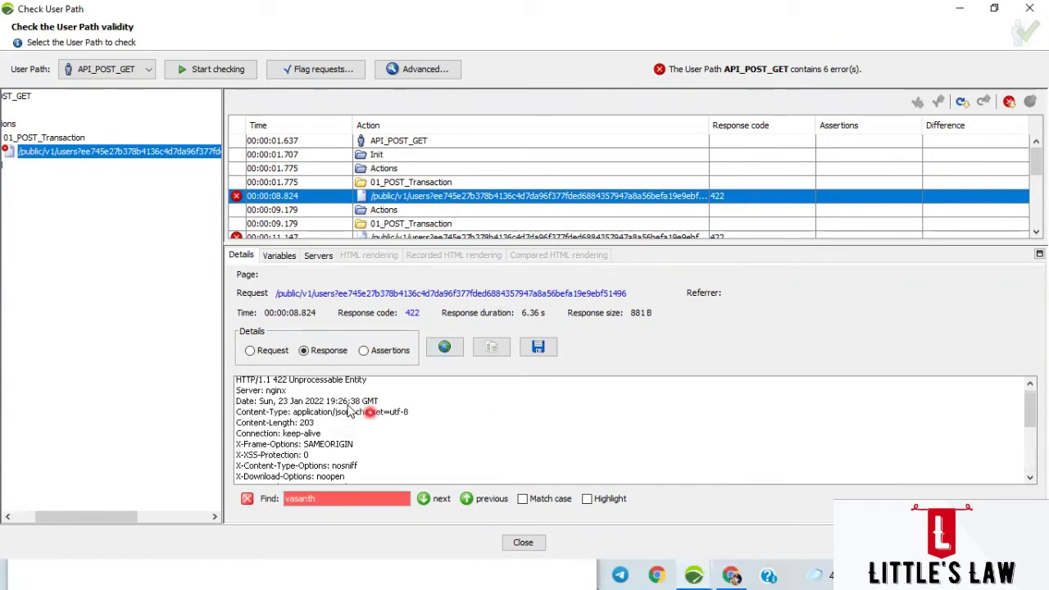
pyautogui.doubleClick(277, 384)
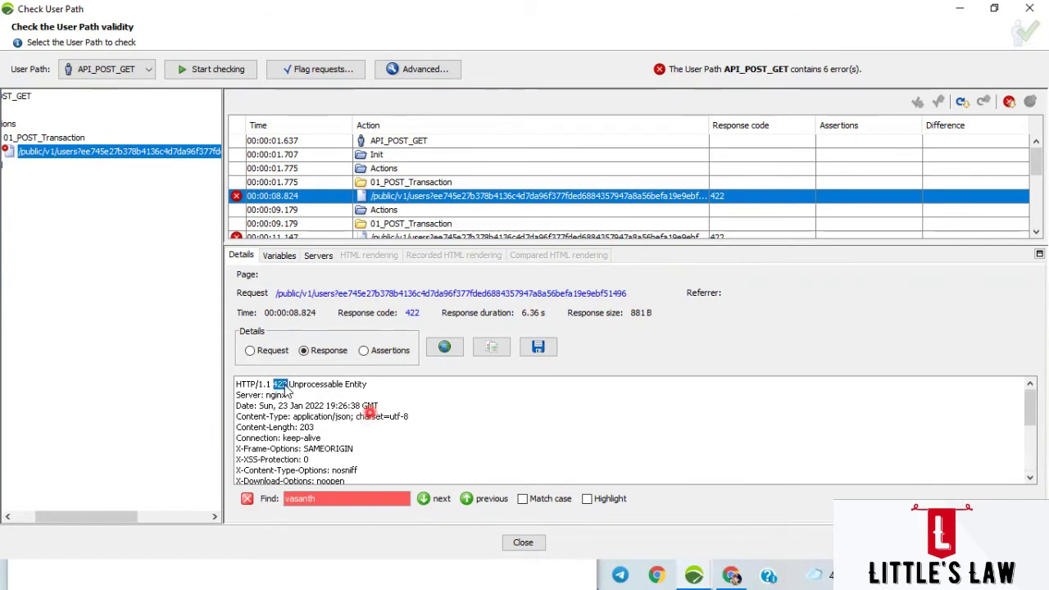
pyautogui.moveTo(285, 390); pyautogui.dragTo(368, 391)
pyautogui.click(430, 403)
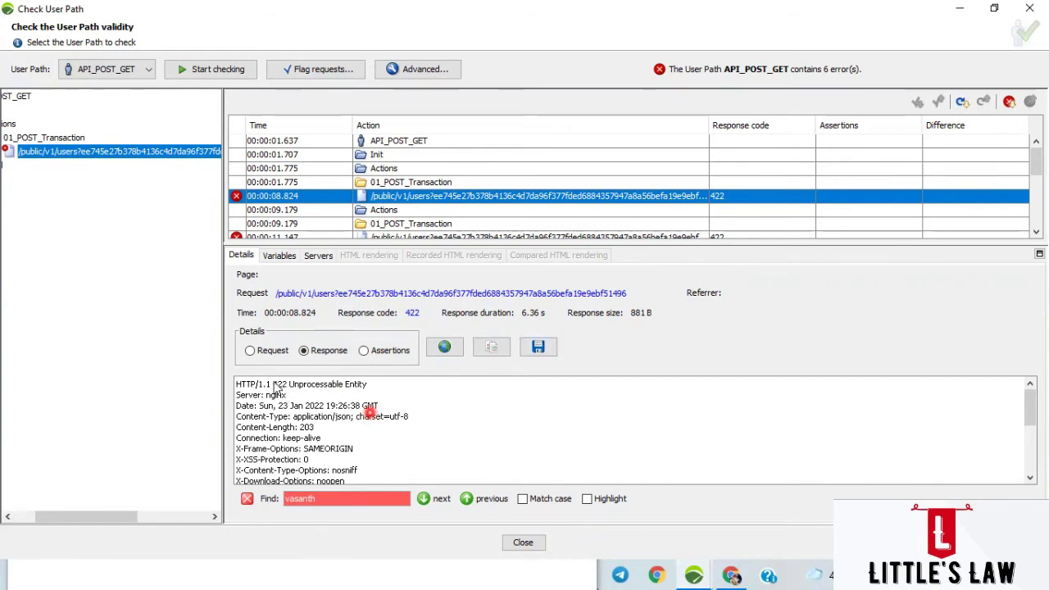
pyautogui.moveTo(273, 384); pyautogui.dragTo(370, 385)
# Examine the response body of the POST request for the fields that must be supplied
pyautogui.scroll(-4, 472, 423)
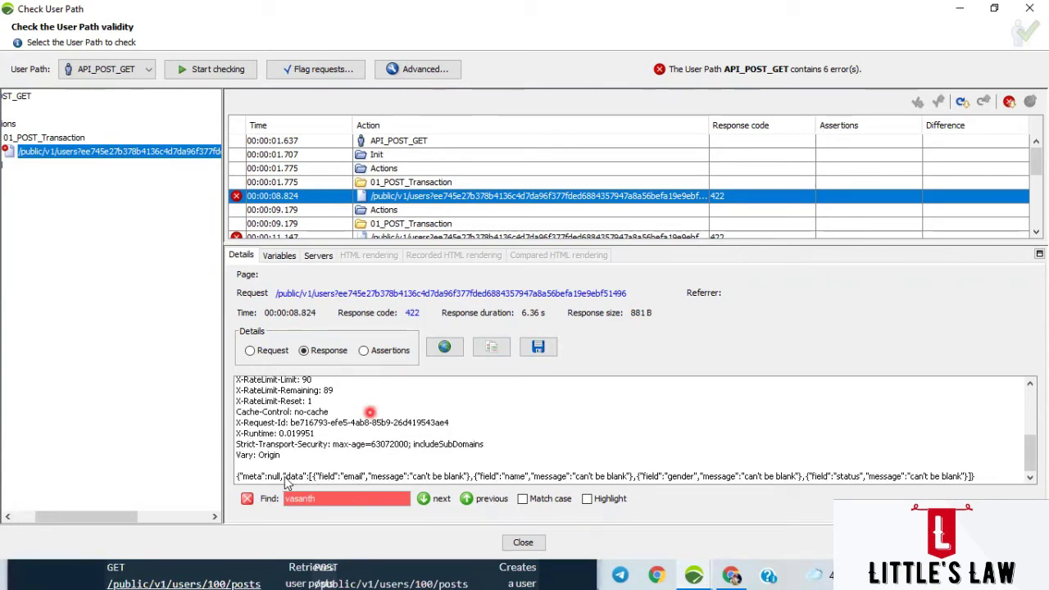
pyautogui.moveTo(343, 484); pyautogui.dragTo(775, 492)
pyautogui.moveTo(835, 482); pyautogui.dragTo(950, 483)
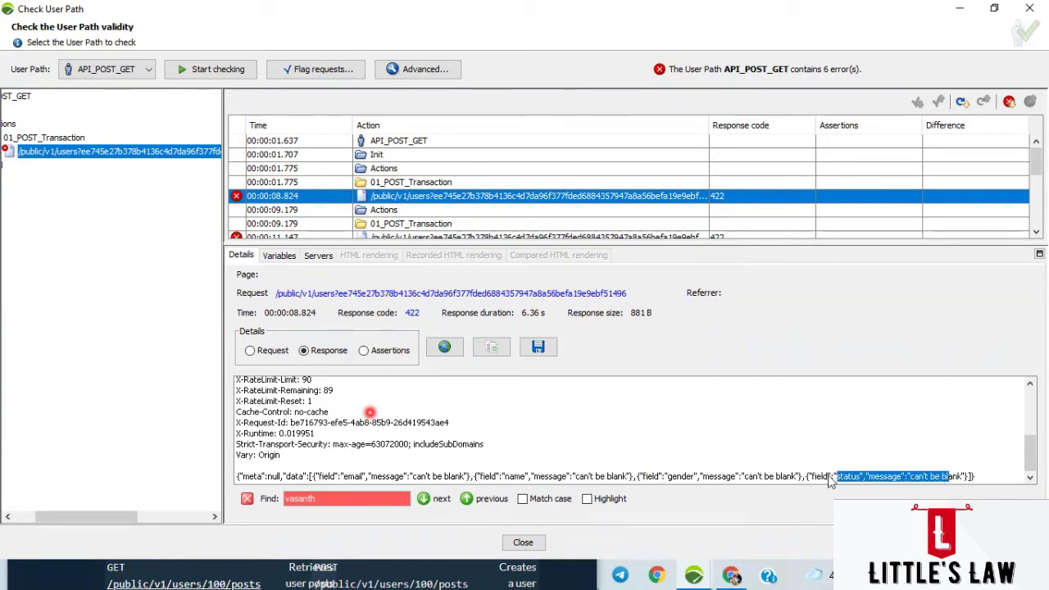
pyautogui.click(644, 464)
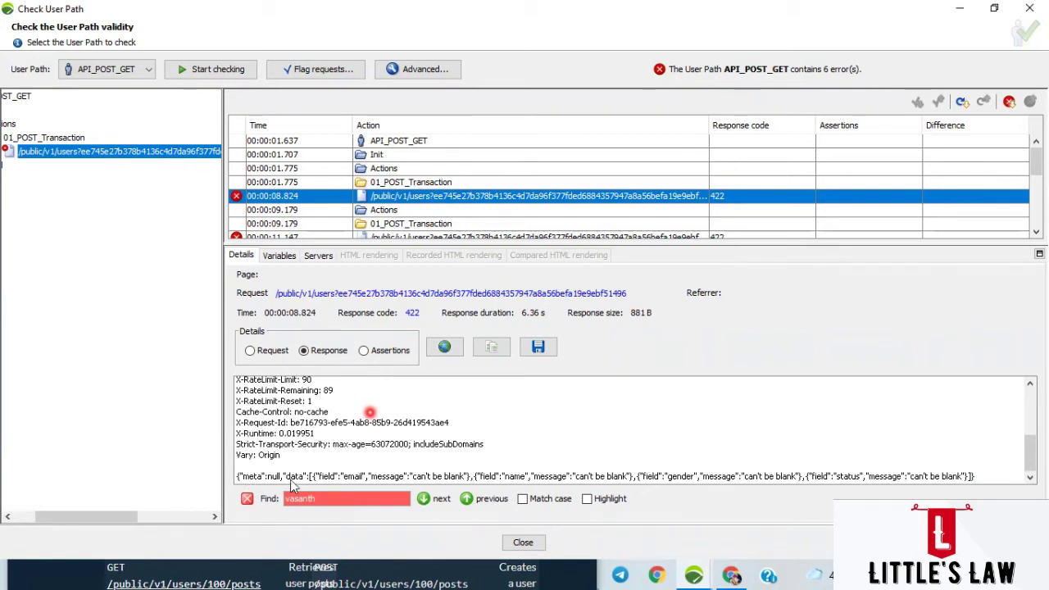
pyautogui.moveTo(292, 476); pyautogui.dragTo(236, 476)
pyautogui.keyDown('shift'); pyautogui.click(885, 476); pyautogui.keyUp('shift')
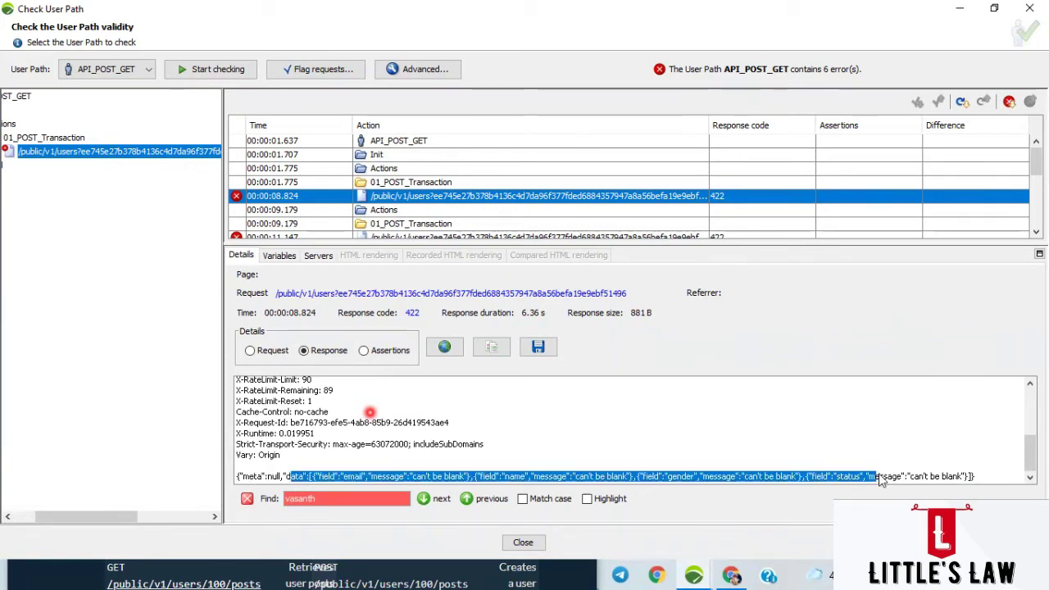
pyautogui.keyDown('shift'); pyautogui.click(925, 488); pyautogui.keyUp('shift')
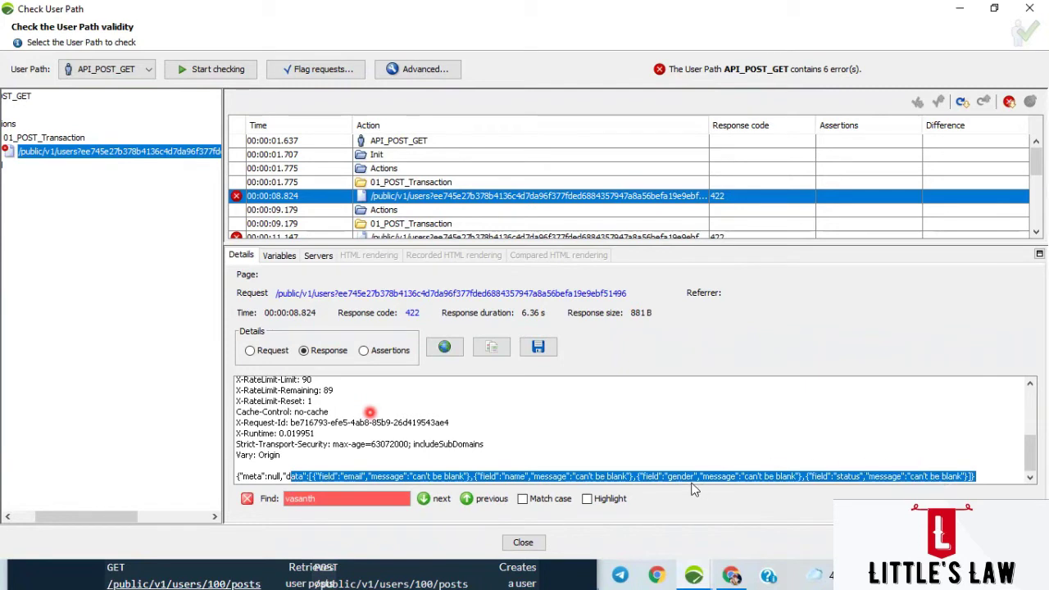
pyautogui.click(361, 478)
pyautogui.doubleClick(516, 476)
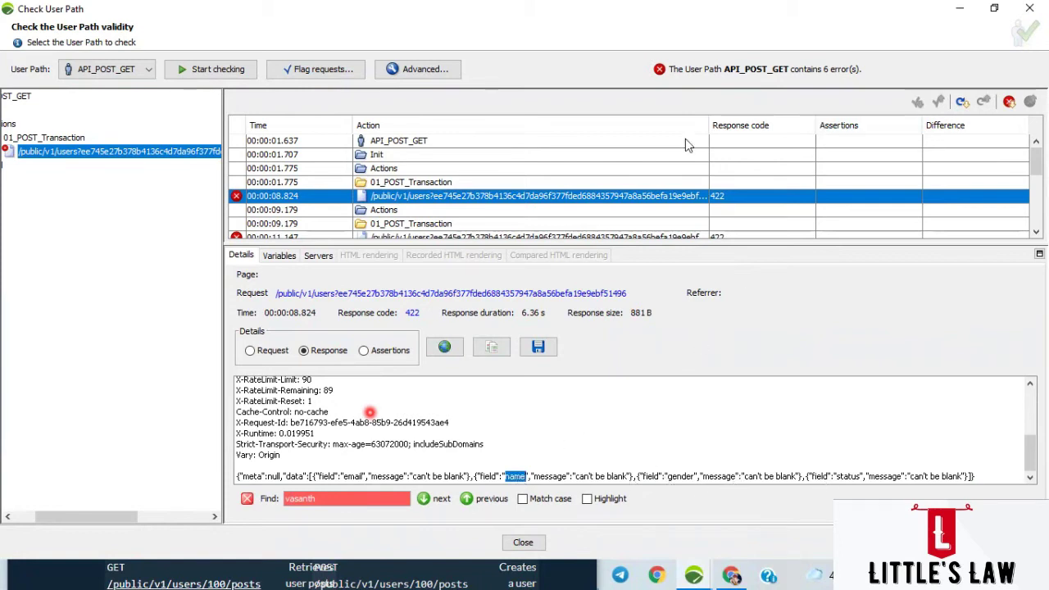
# Show the checked POST request in the design view and add a POST parameter named email
pyautogui.rightClick(162, 156)
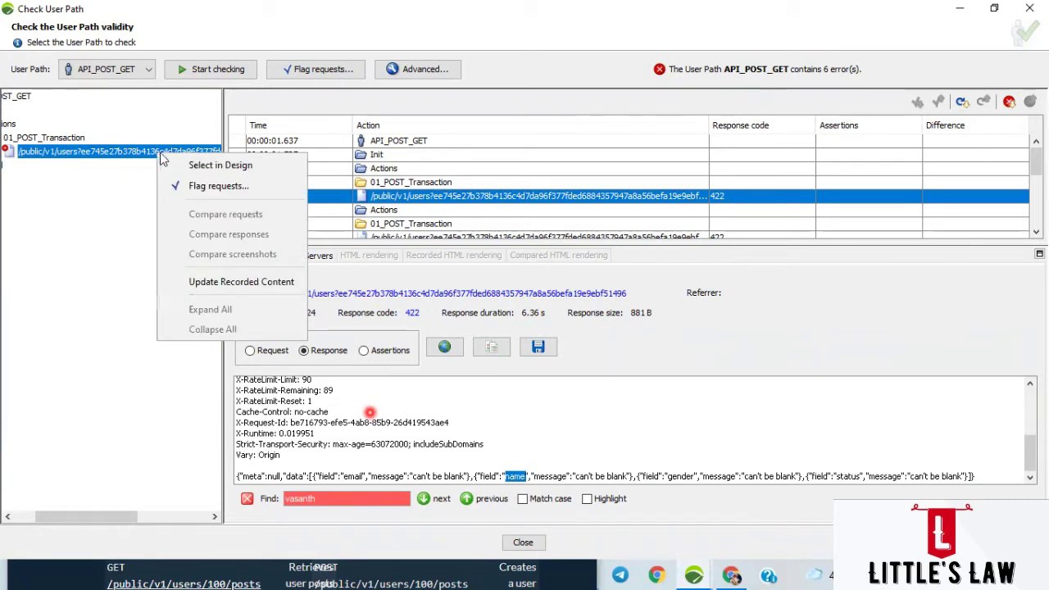
pyautogui.click(175, 167)
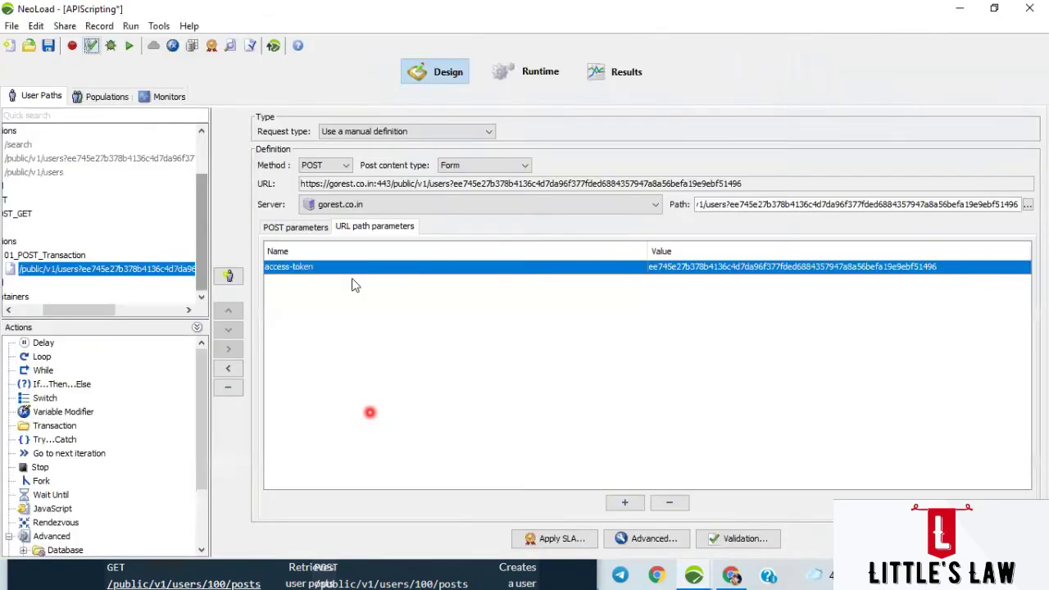
pyautogui.click(295, 230)
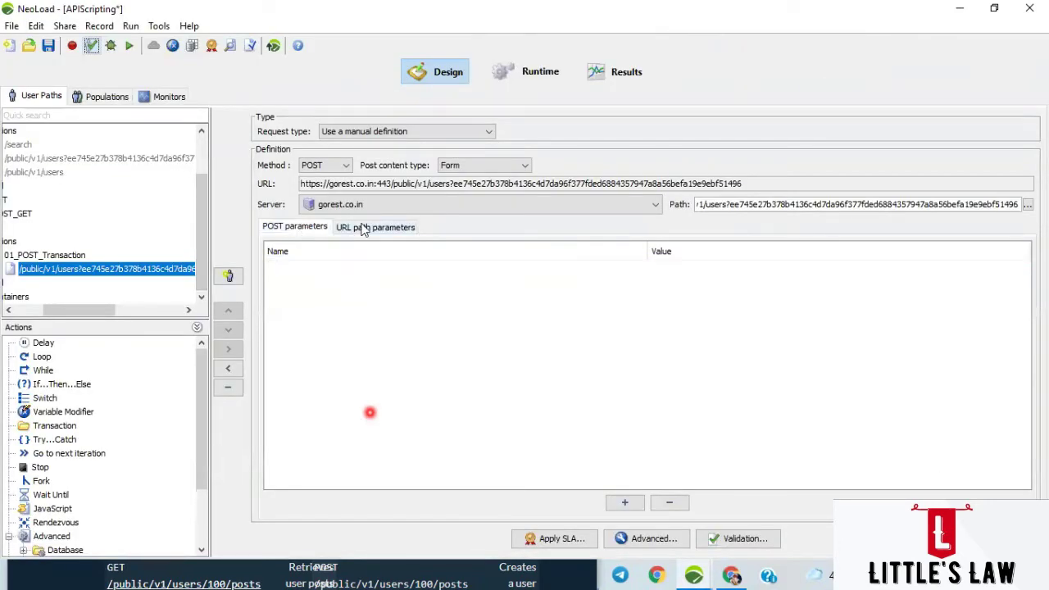
pyautogui.click(372, 229)
pyautogui.click(311, 231)
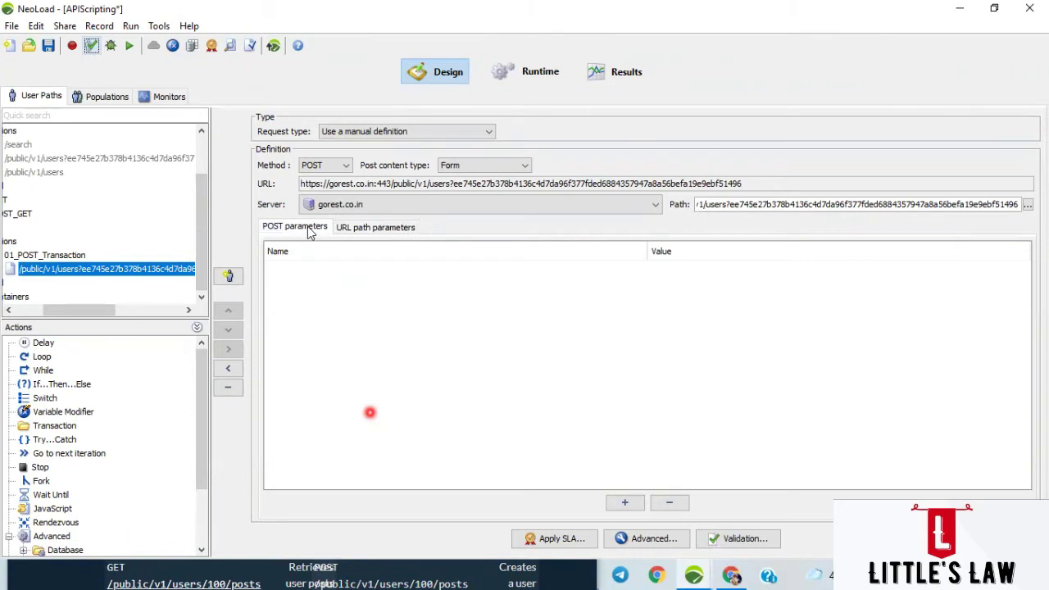
pyautogui.click(621, 504)
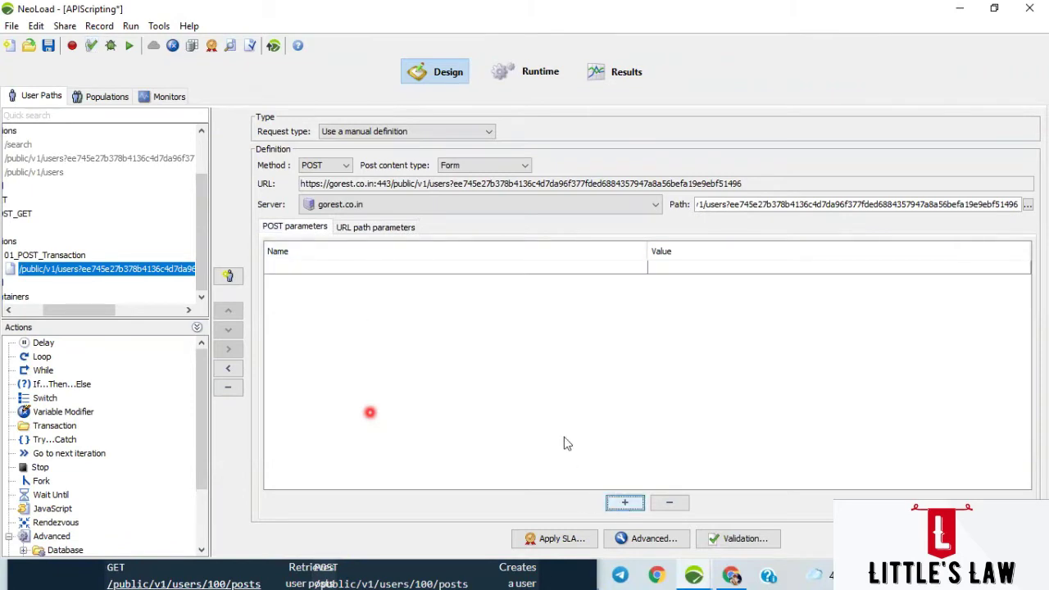
pyautogui.doubleClick(351, 270)
pyautogui.click(365, 190)
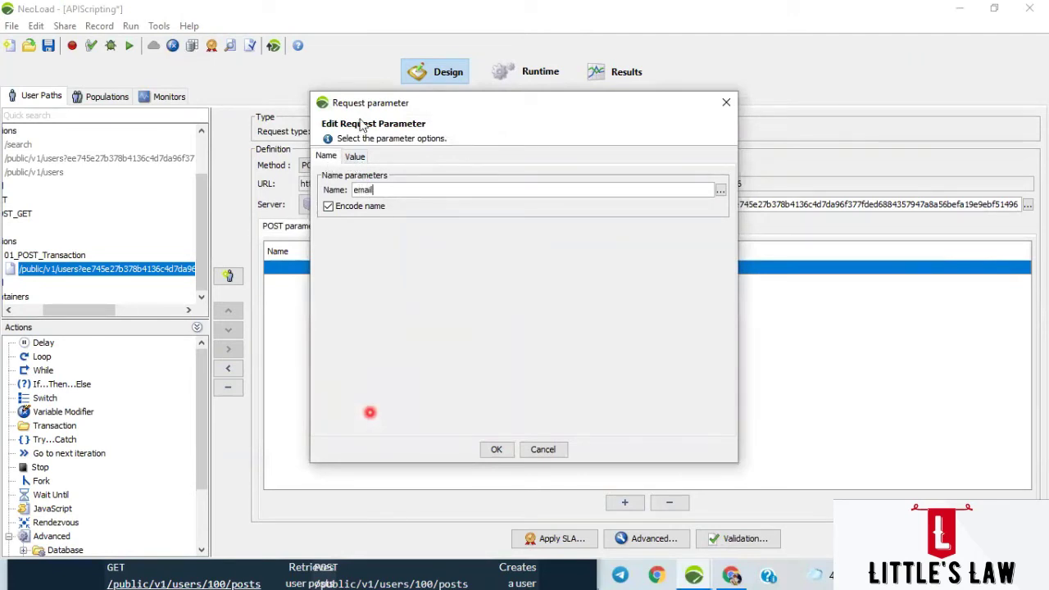
pyautogui.moveTo(381, 103); pyautogui.dragTo(389, 123)
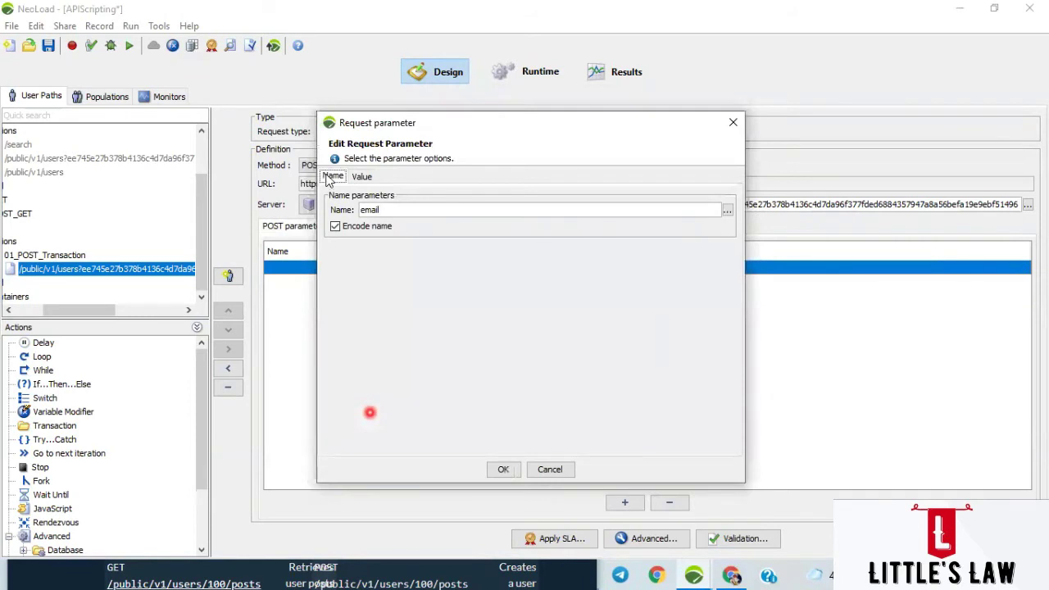
# Enter an e-mail address as the expression value of the email parameter and save the parameter
pyautogui.click(358, 178)
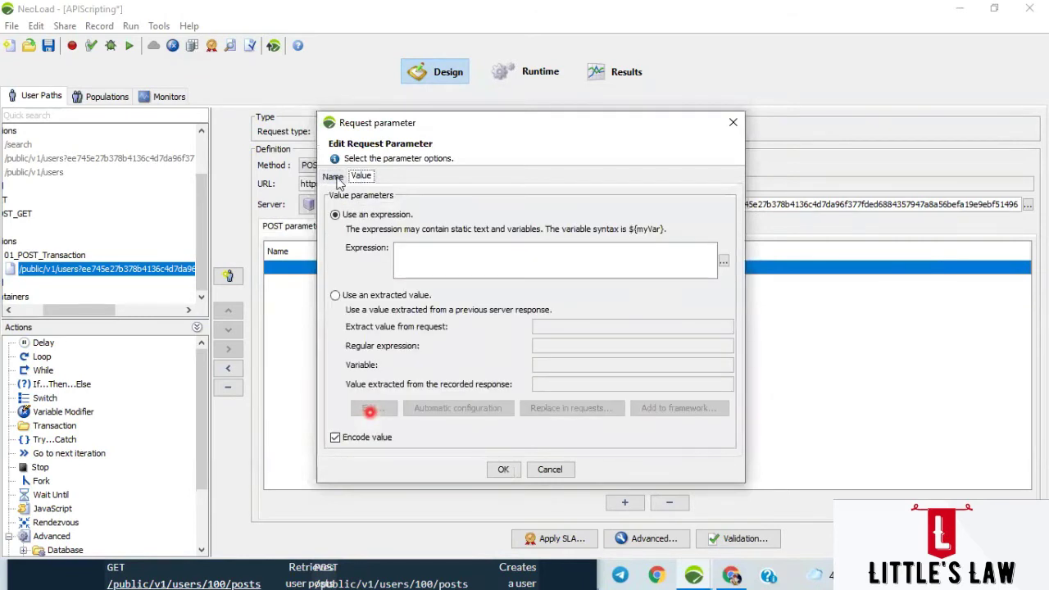
pyautogui.click(337, 178)
pyautogui.click(366, 178)
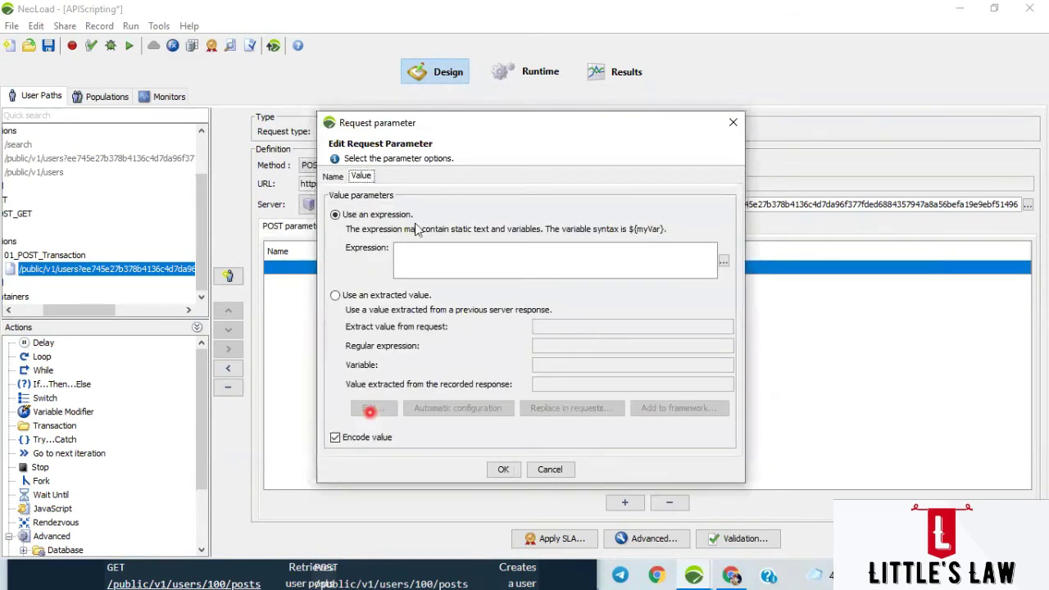
pyautogui.click(424, 251)
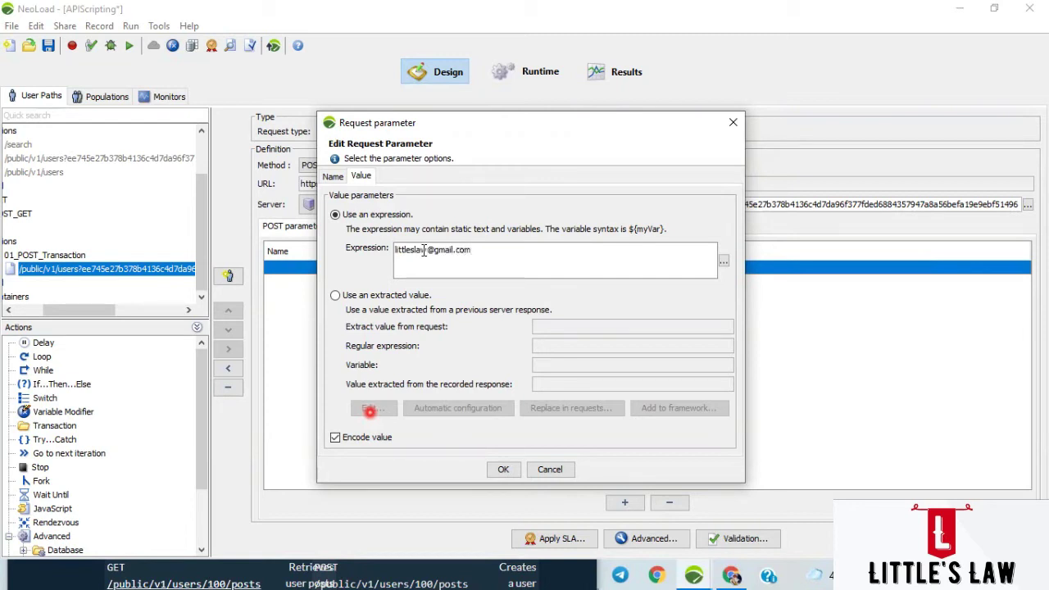
pyautogui.moveTo(491, 249); pyautogui.dragTo(383, 247)
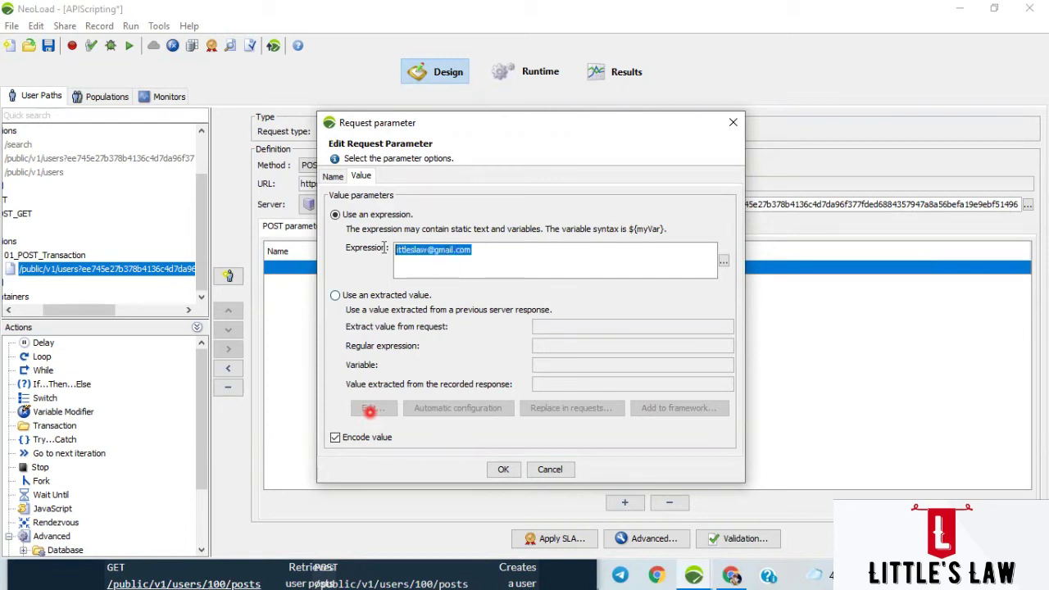
pyautogui.click(487, 251)
pyautogui.moveTo(487, 250); pyautogui.dragTo(390, 249)
pyautogui.click(430, 262)
pyautogui.moveTo(501, 251); pyautogui.dragTo(329, 246)
pyautogui.click(434, 263)
pyautogui.moveTo(479, 257); pyautogui.dragTo(270, 240)
pyautogui.click(485, 269)
pyautogui.moveTo(497, 256); pyautogui.dragTo(367, 238)
pyautogui.click(504, 470)
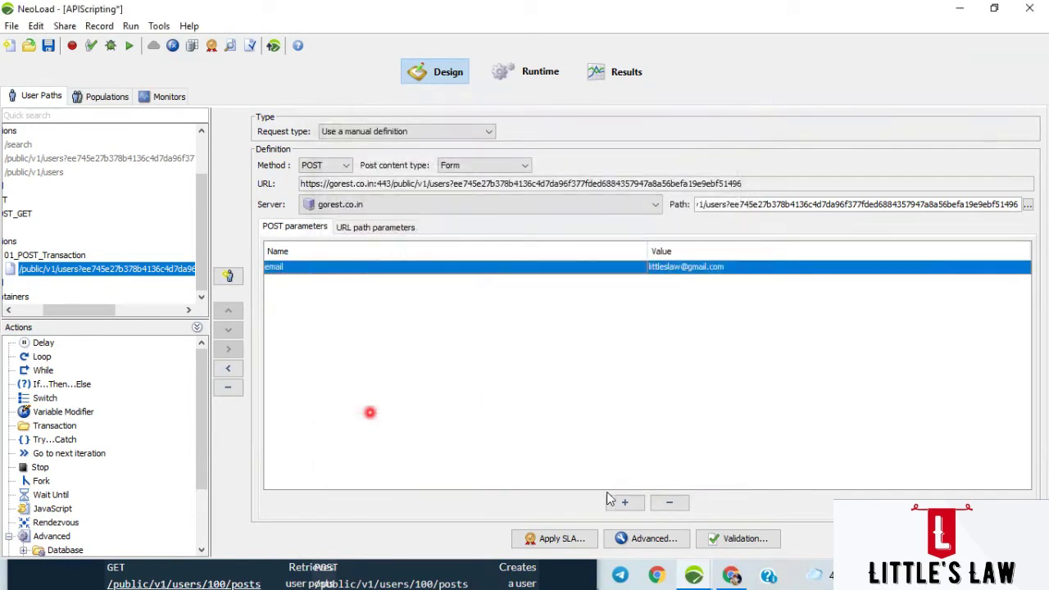
# Add a POST parameter called name with the expression value Little's Law, taking the field name from the earlier check response
pyautogui.click(625, 504)
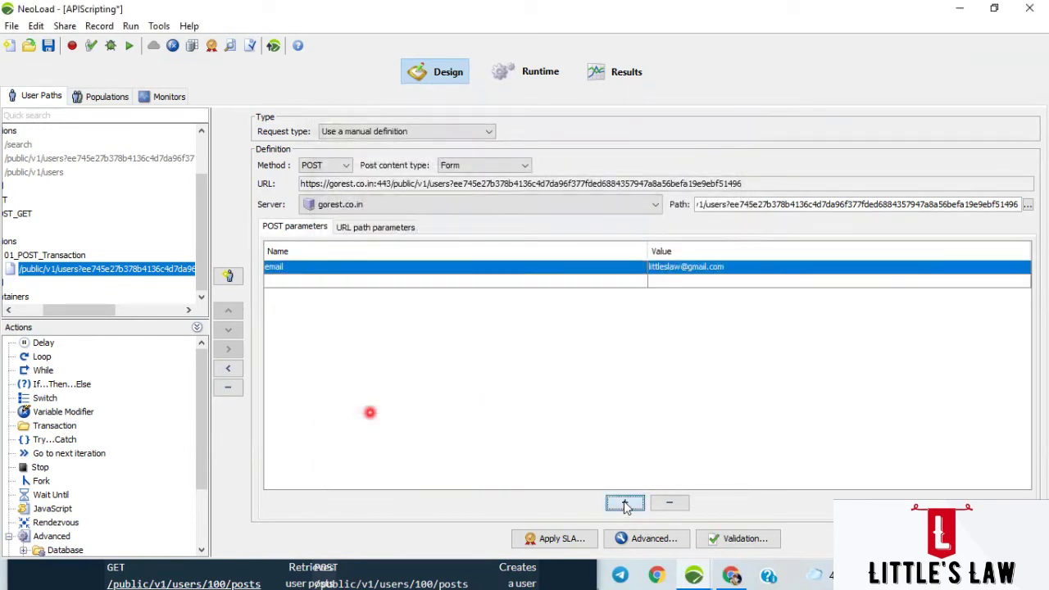
pyautogui.click(91, 45)
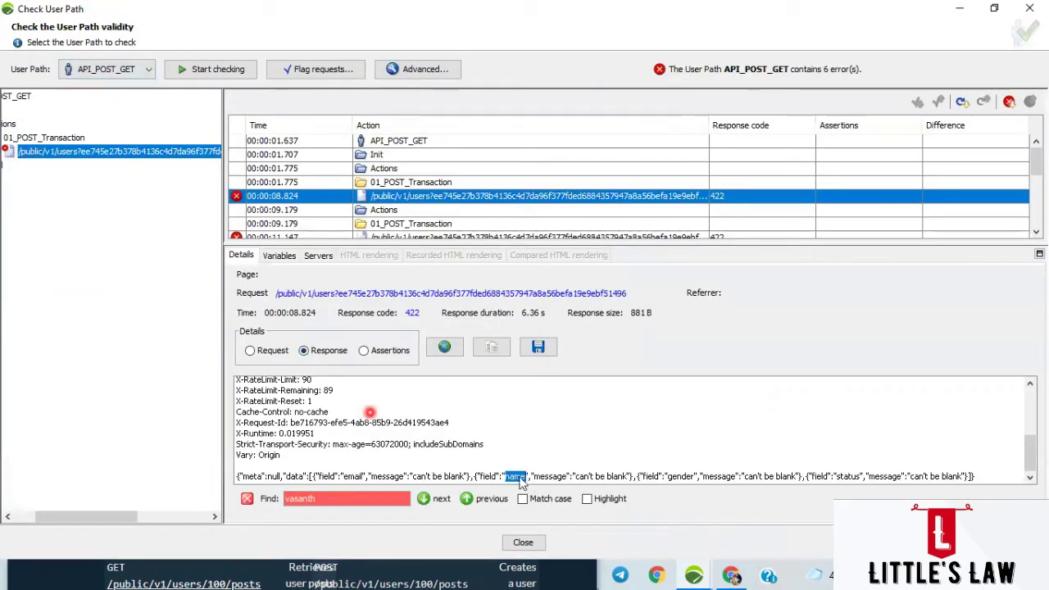
pyautogui.rightClick(136, 152)
pyautogui.click(172, 163)
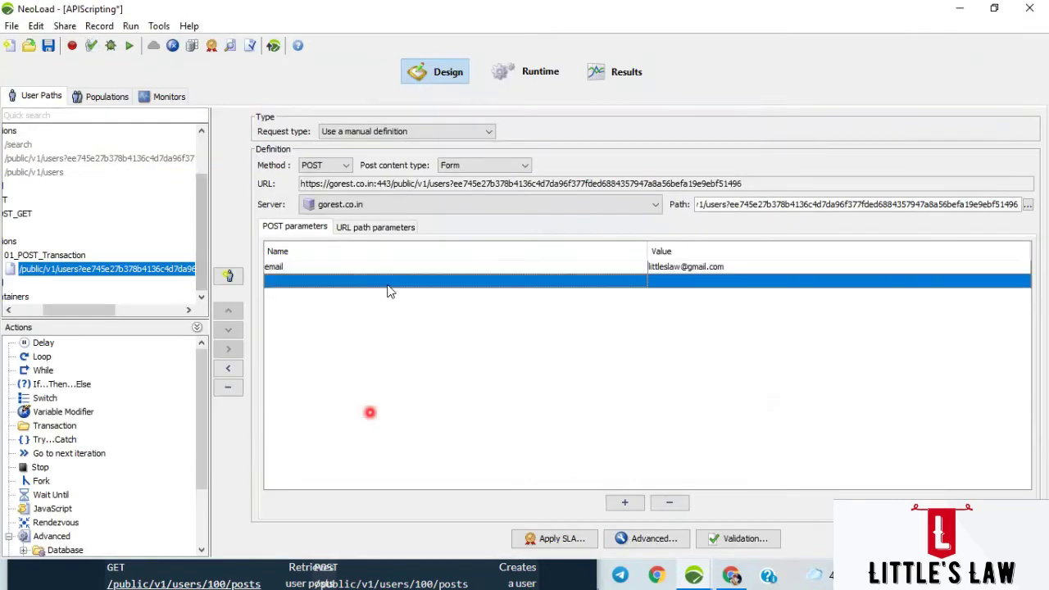
pyautogui.doubleClick(384, 283)
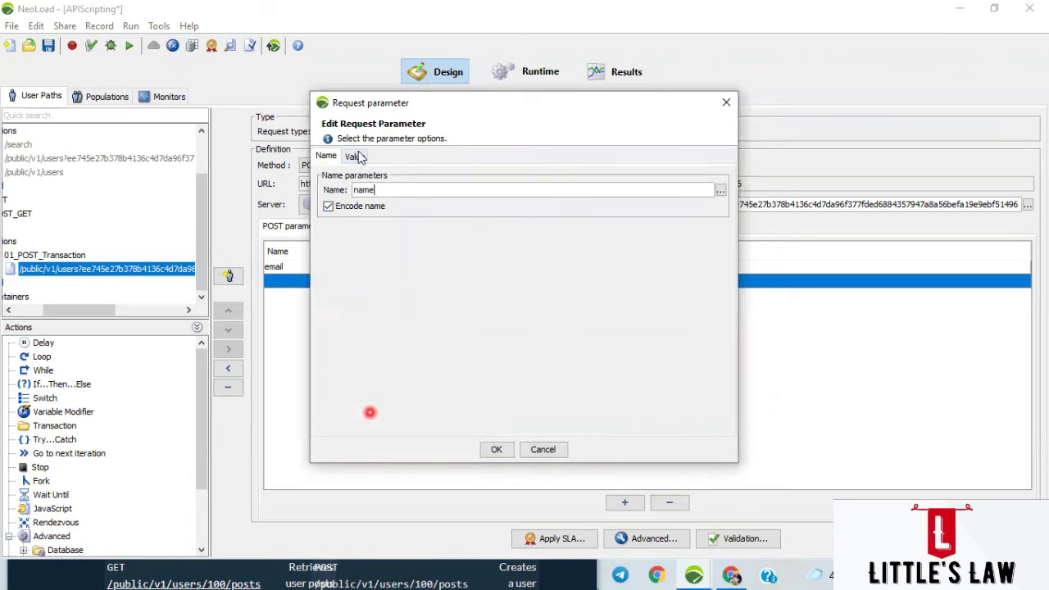
pyautogui.click(360, 158)
pyautogui.click(409, 242)
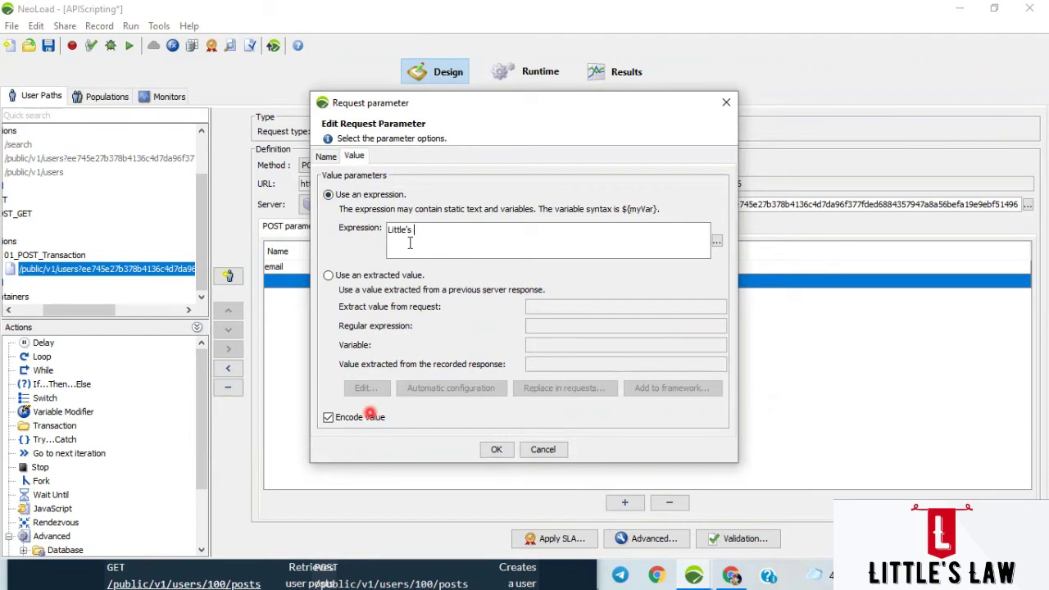
pyautogui.click(496, 450)
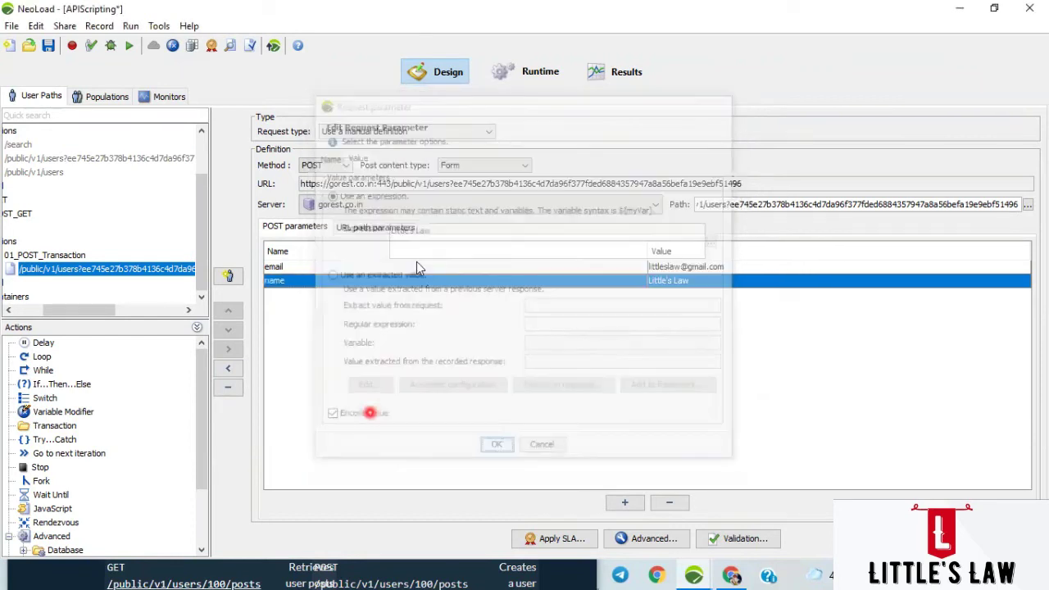
# Add a POST parameter called gender with the expression value male
pyautogui.click(620, 502)
pyautogui.doubleClick(320, 295)
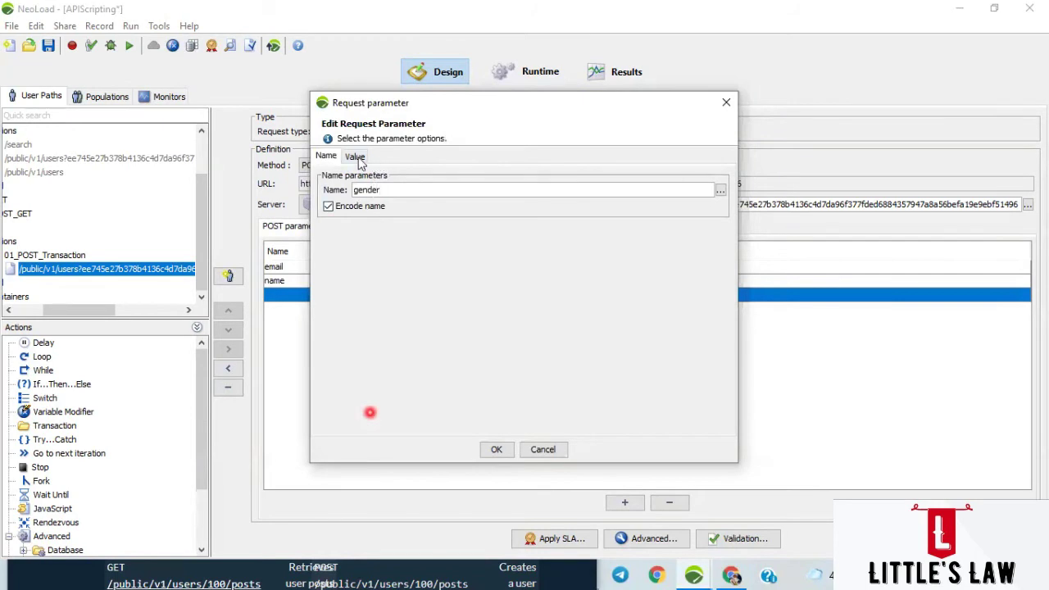
pyautogui.click(358, 161)
pyautogui.click(400, 232)
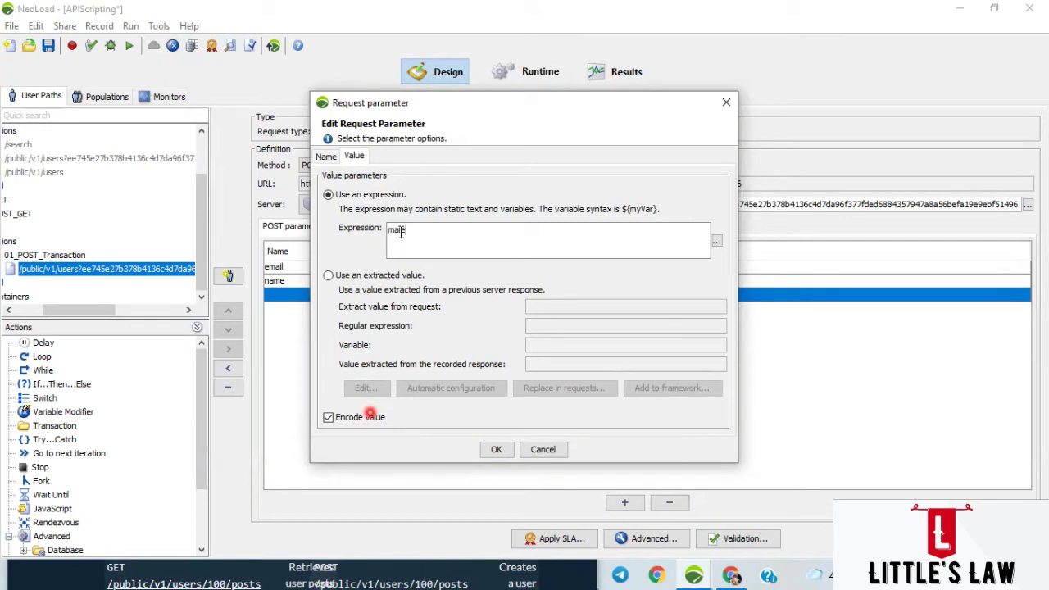
pyautogui.click(496, 449)
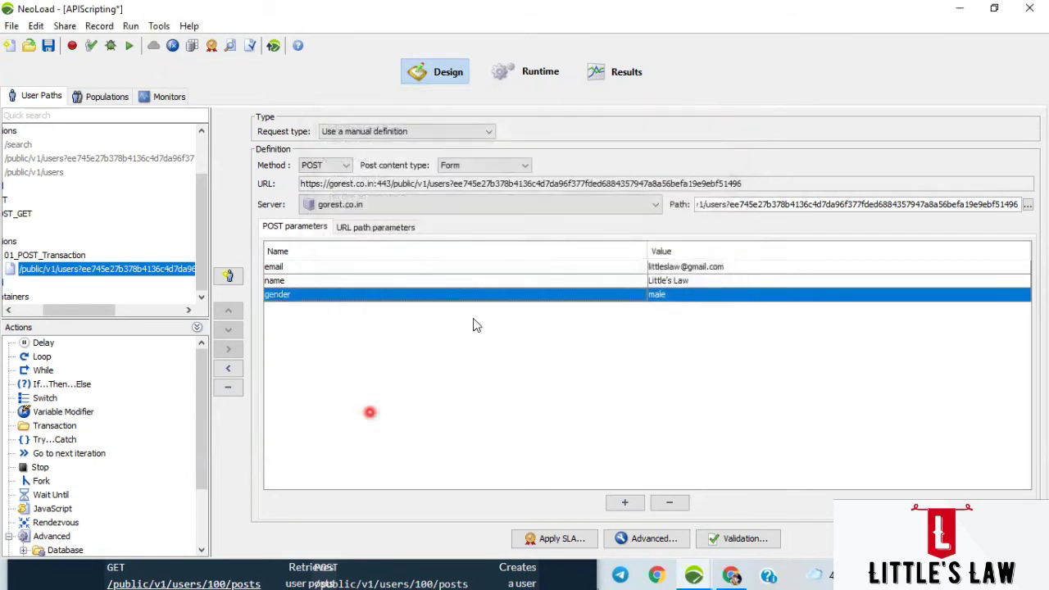
# Add the last required POST parameter from the check response, status, with the expression value inactive
pyautogui.click(624, 505)
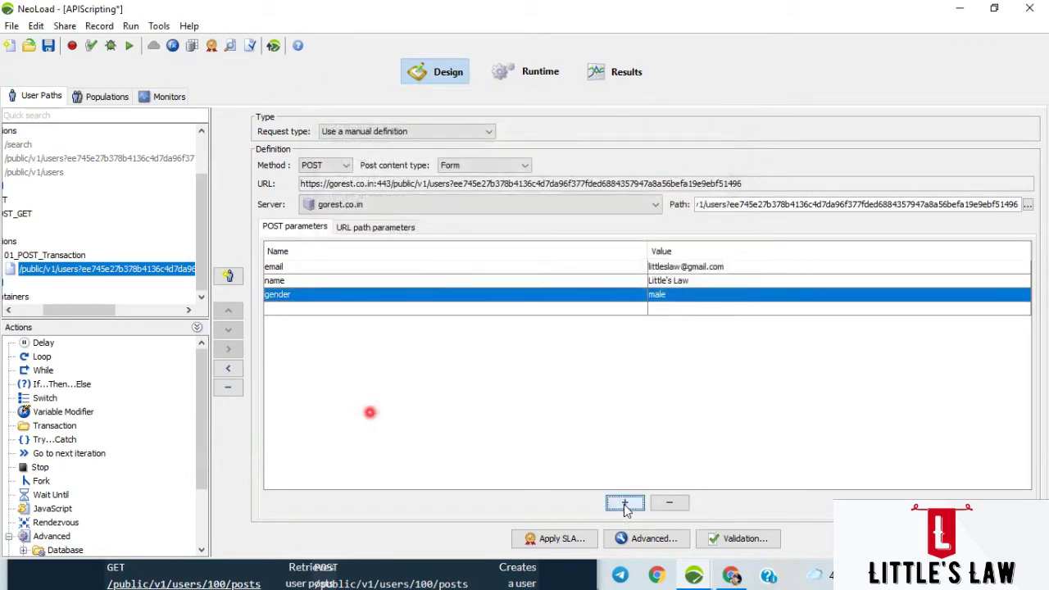
pyautogui.click(91, 45)
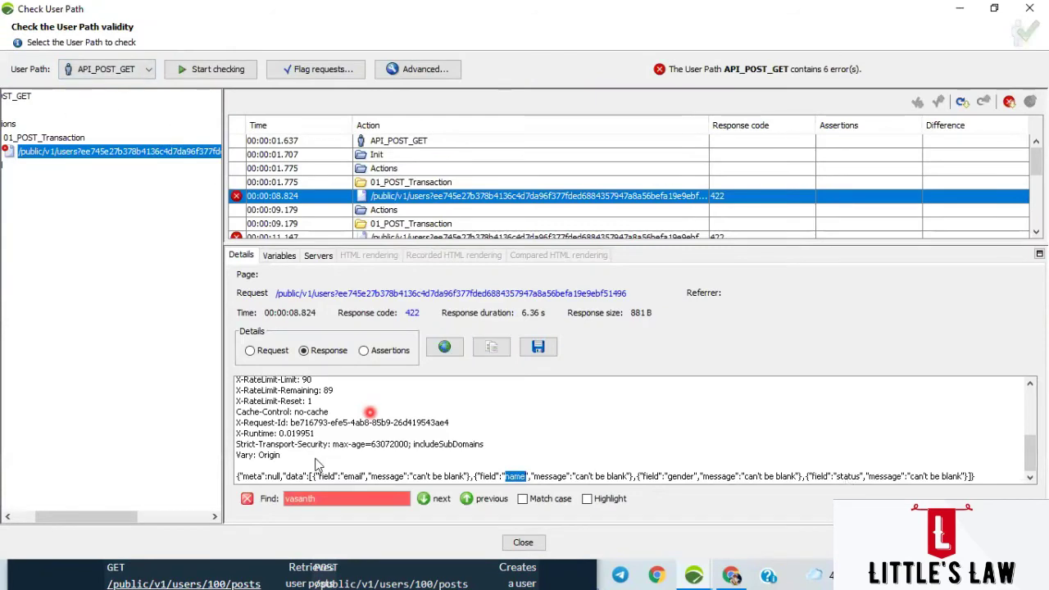
pyautogui.rightClick(103, 154)
pyautogui.click(164, 167)
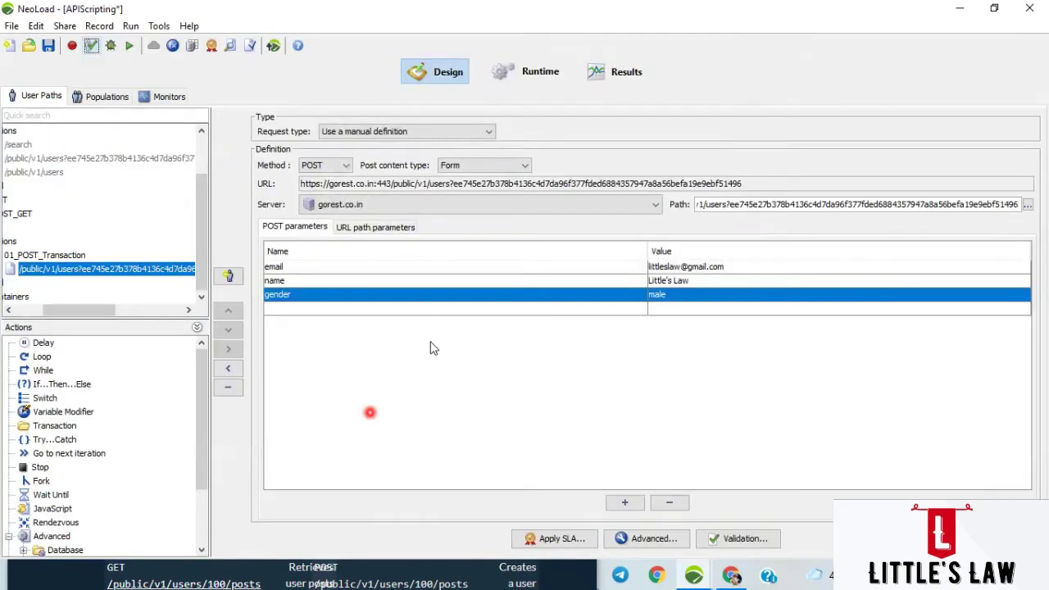
pyautogui.doubleClick(389, 308)
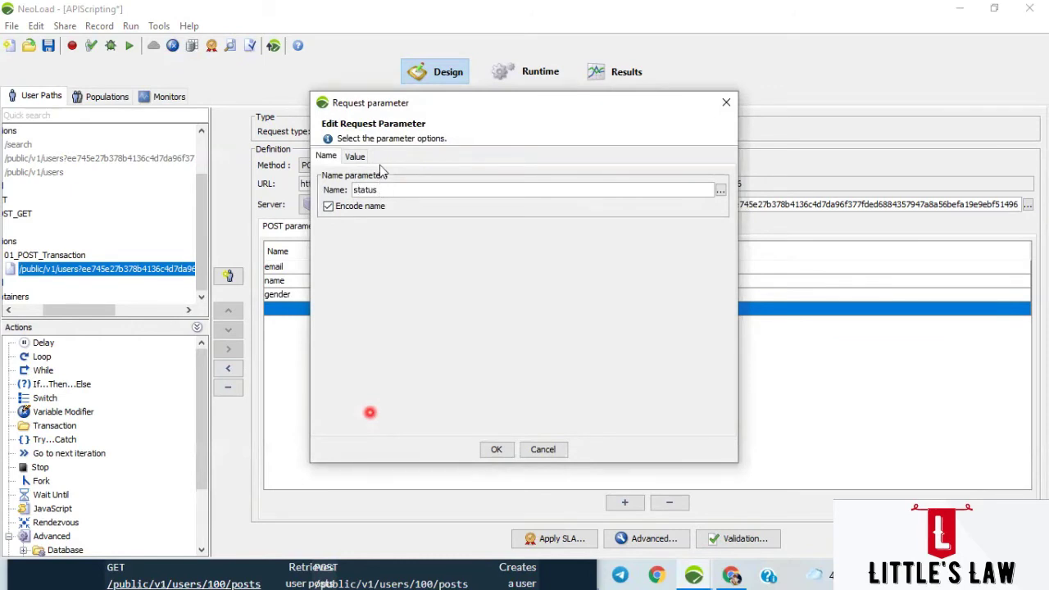
pyautogui.click(355, 156)
pyautogui.click(400, 231)
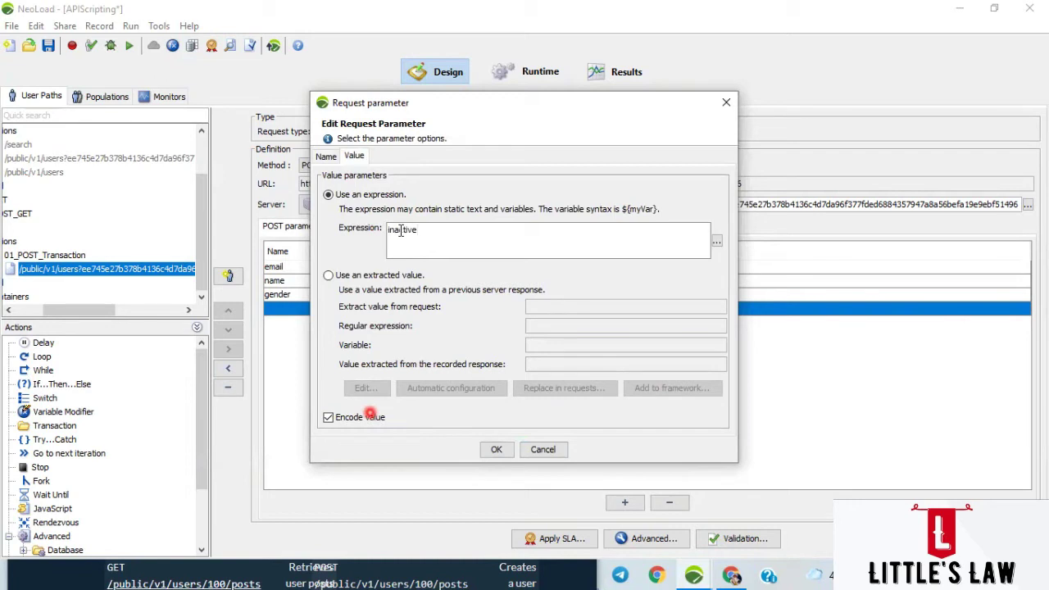
pyautogui.click(497, 450)
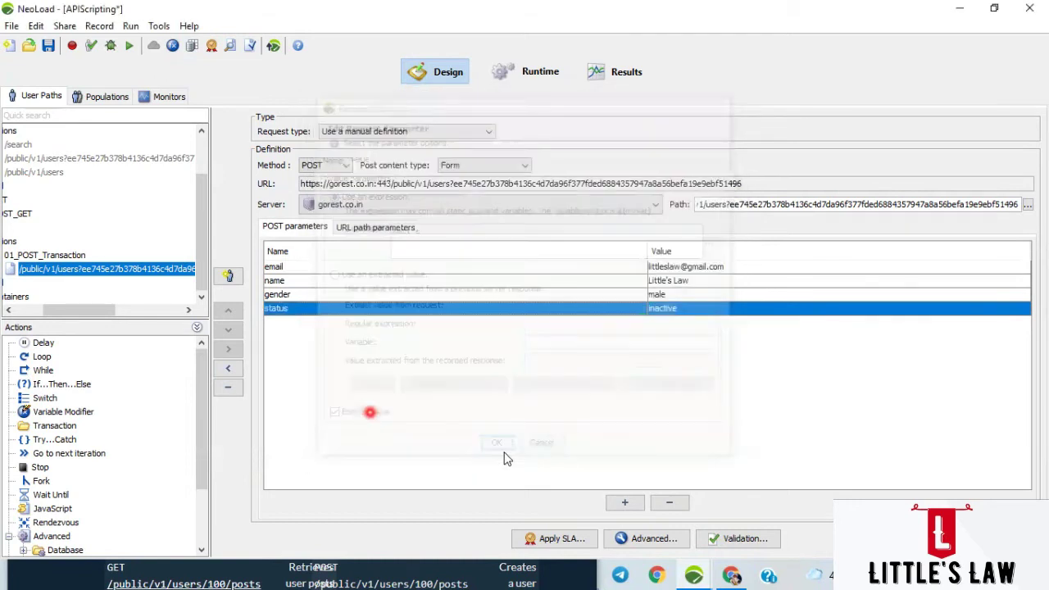
# Save the project and run the validity check on the API_POST_GET user path
pyautogui.click(49, 47)
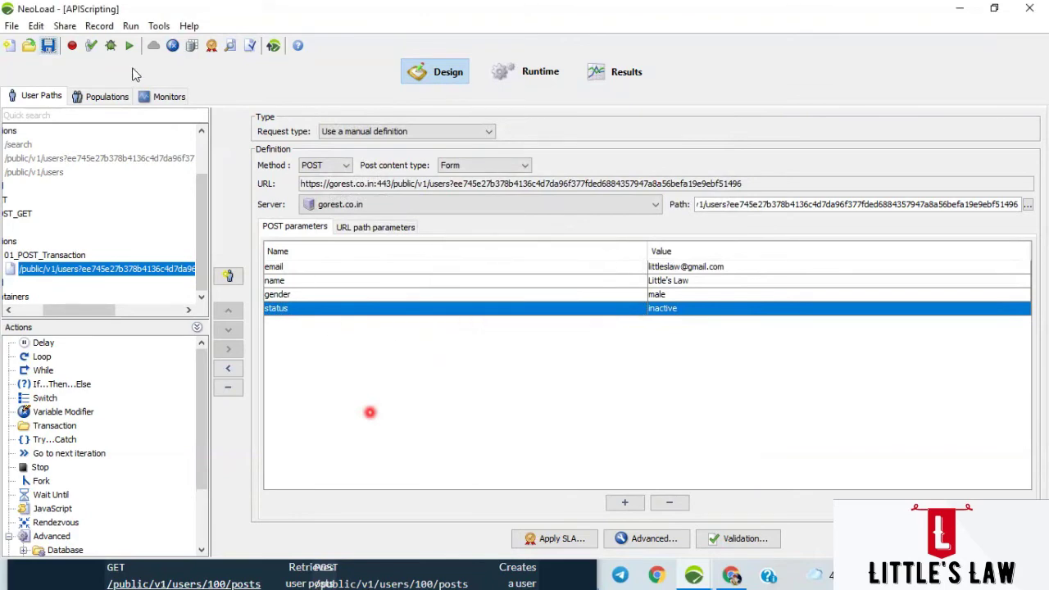
pyautogui.click(89, 47)
pyautogui.click(201, 70)
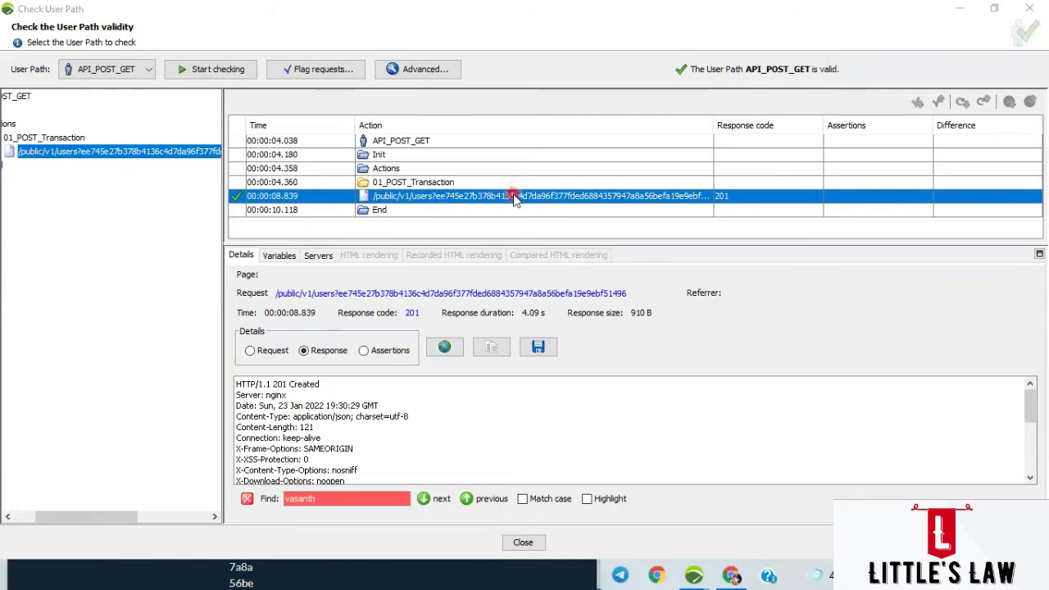
# Examine the POST request's response body for the created user's id, name, email, gender and status
pyautogui.scroll(-5, 465, 421)
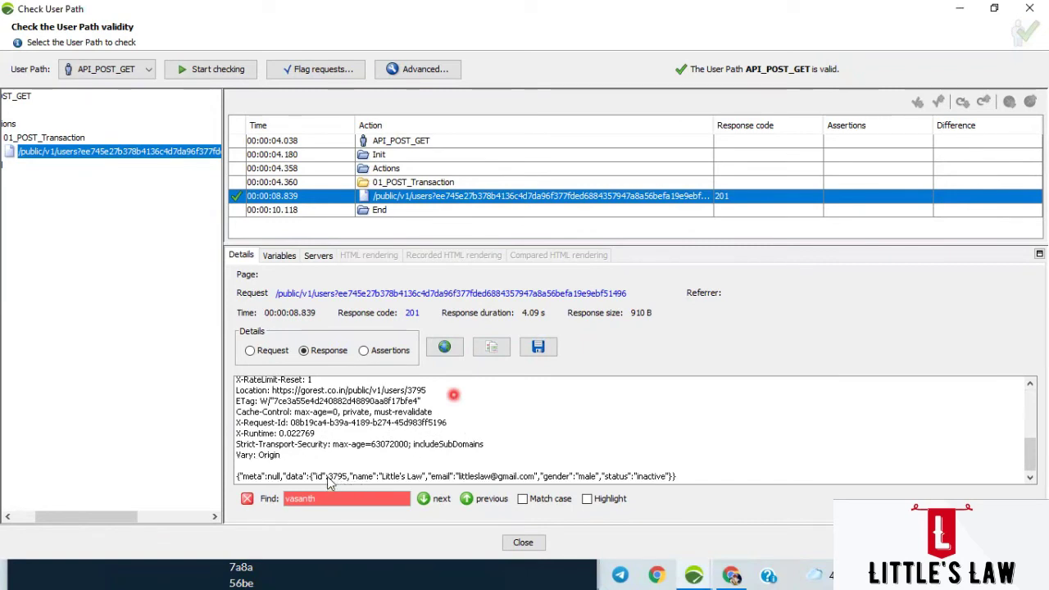
pyautogui.moveTo(329, 479); pyautogui.dragTo(347, 484)
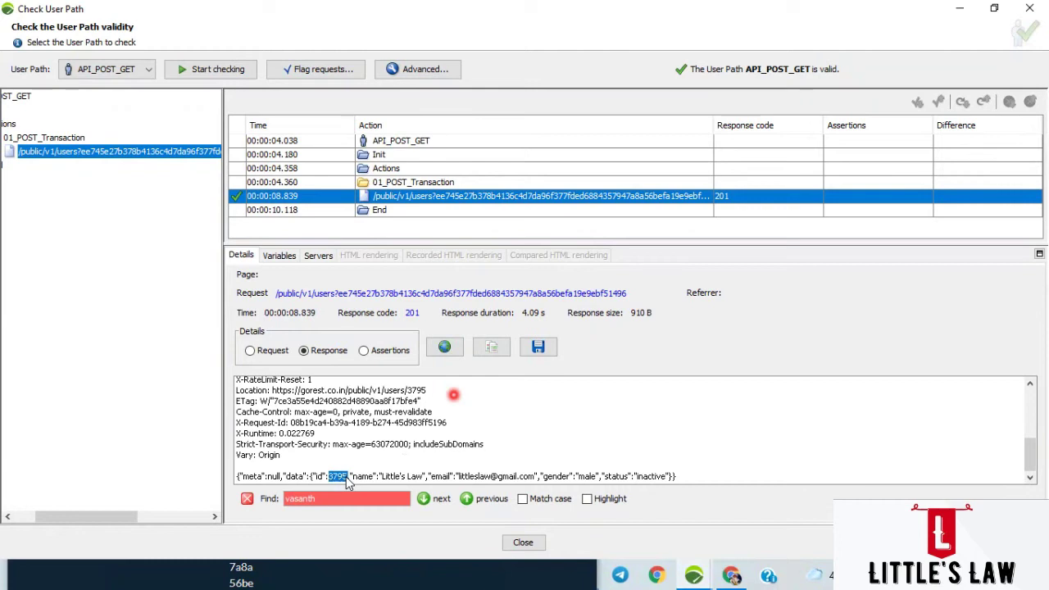
pyautogui.click(337, 482)
pyautogui.doubleClick(336, 483)
pyautogui.moveTo(382, 477); pyautogui.dragTo(653, 483)
pyautogui.click(654, 452)
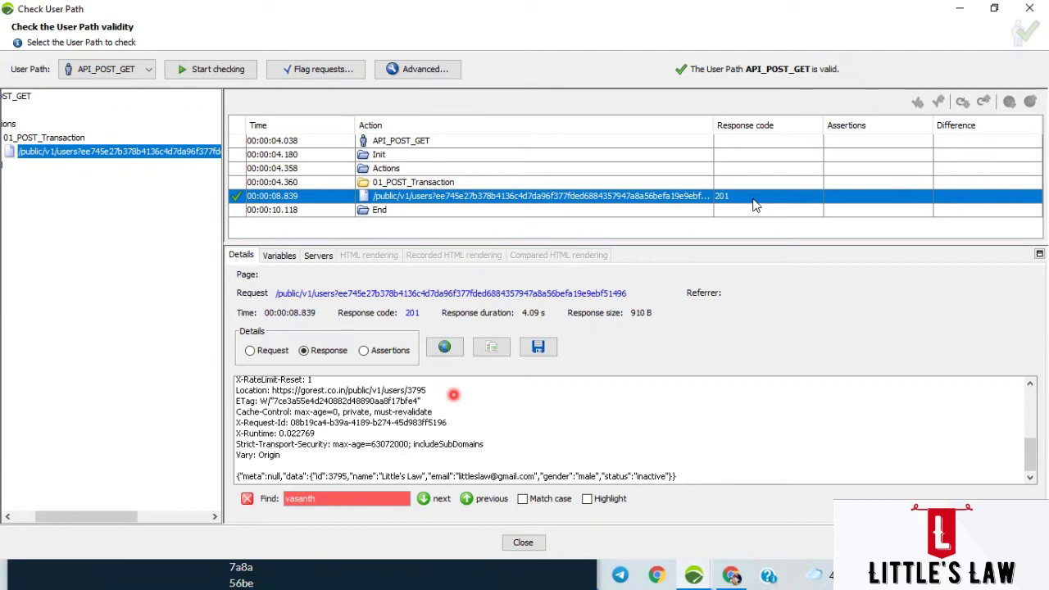
# Switch to Chrome, reload the Go REST API Request Logs and examine the method and status of the newest request
pyautogui.click(732, 575)
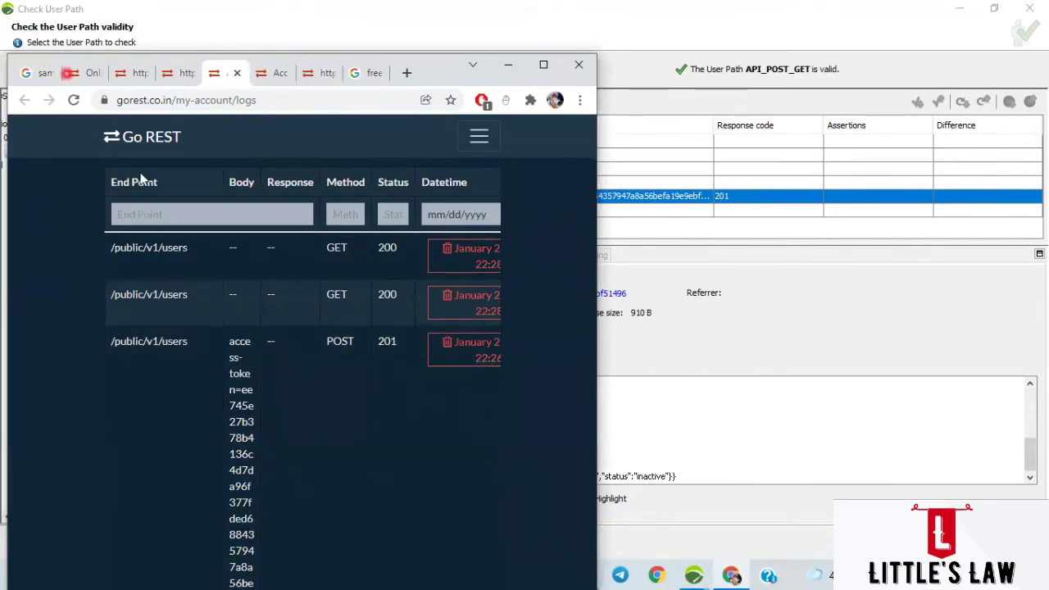
pyautogui.scroll(2, 367, 317)
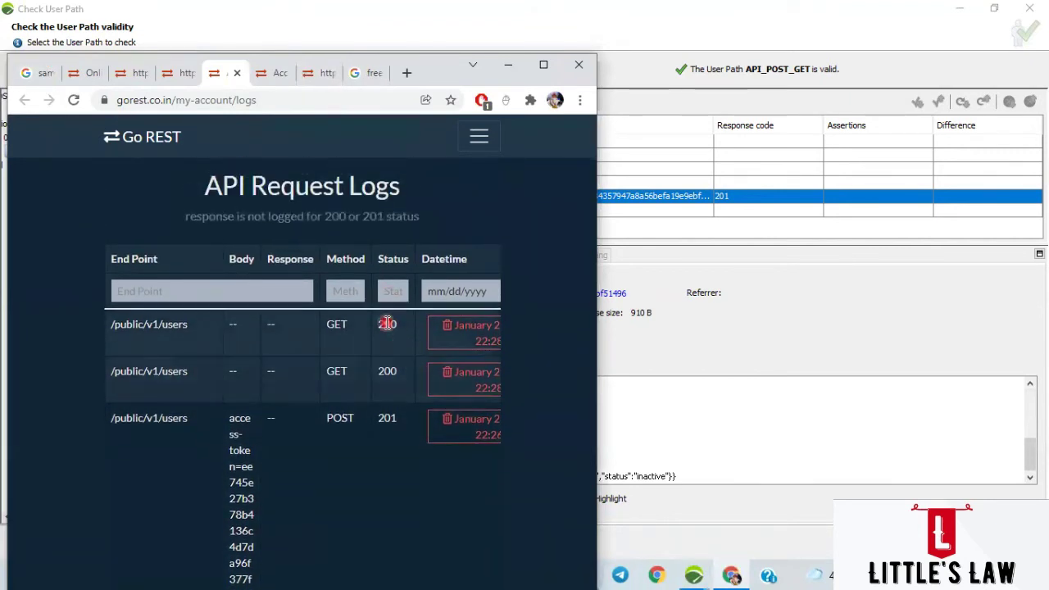
pyautogui.doubleClick(387, 420)
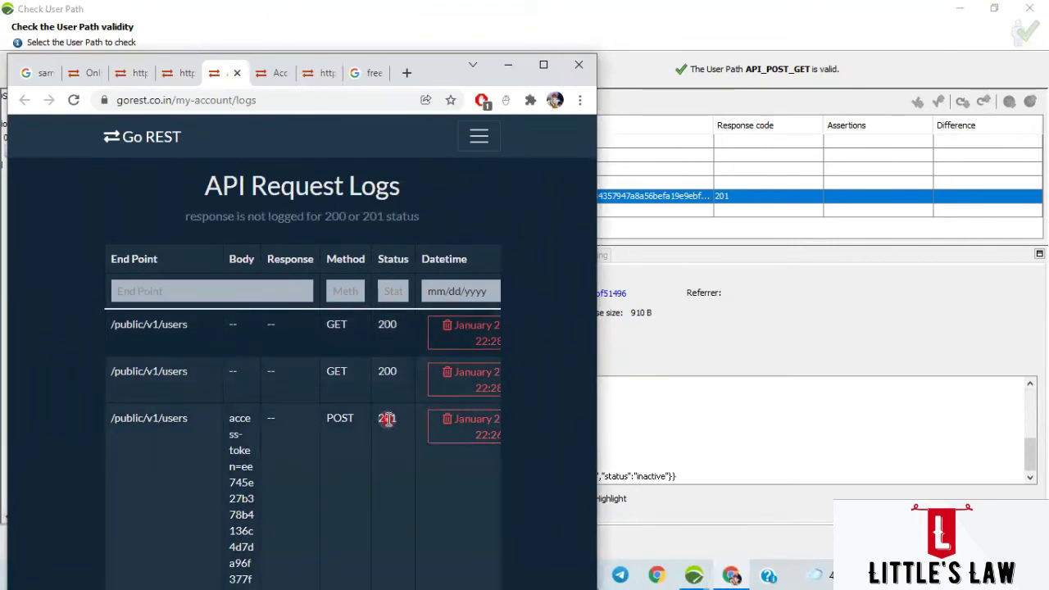
pyautogui.doubleClick(330, 422)
pyautogui.keyDown('shift'); pyautogui.click(398, 422); pyautogui.keyUp('shift')
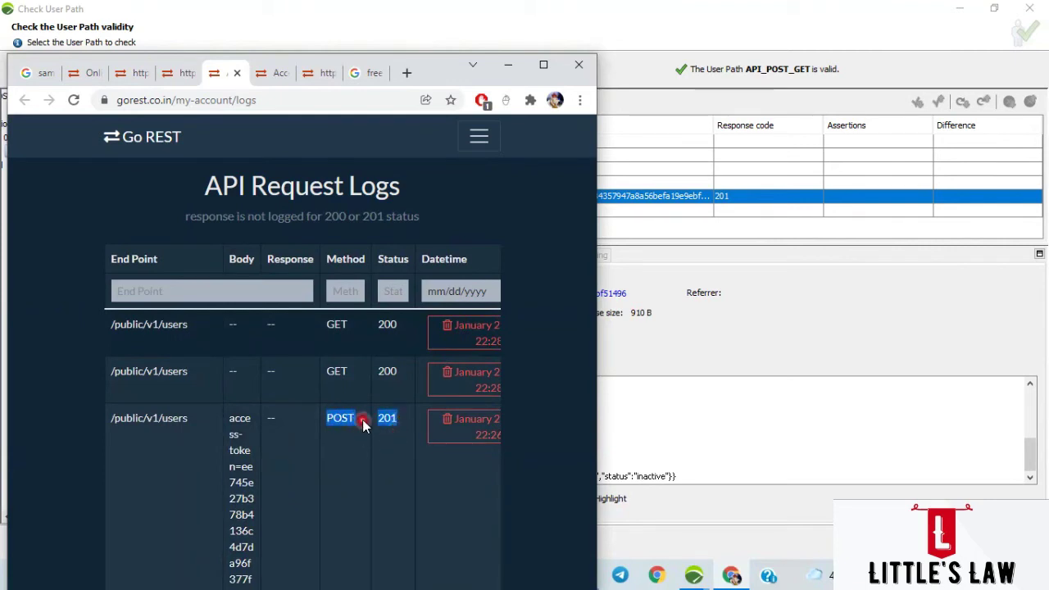
pyautogui.click(77, 101)
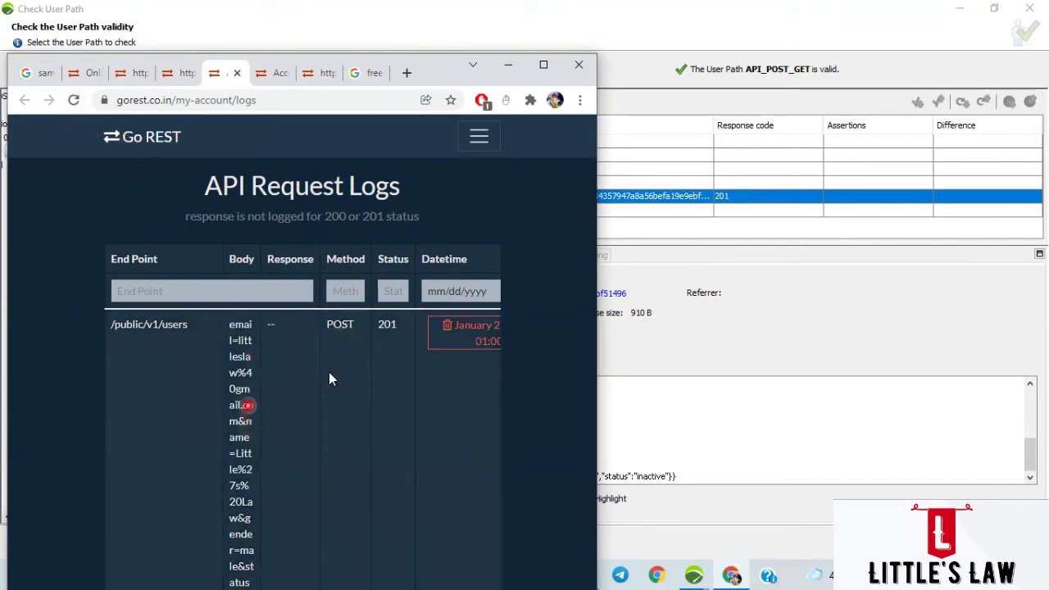
pyautogui.doubleClick(385, 324)
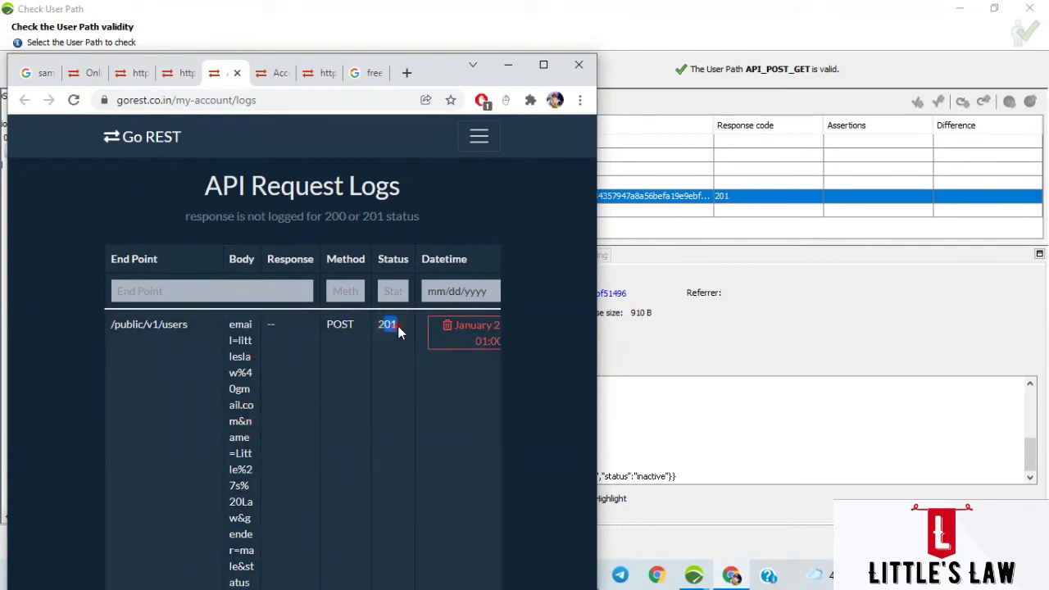
pyautogui.doubleClick(340, 323)
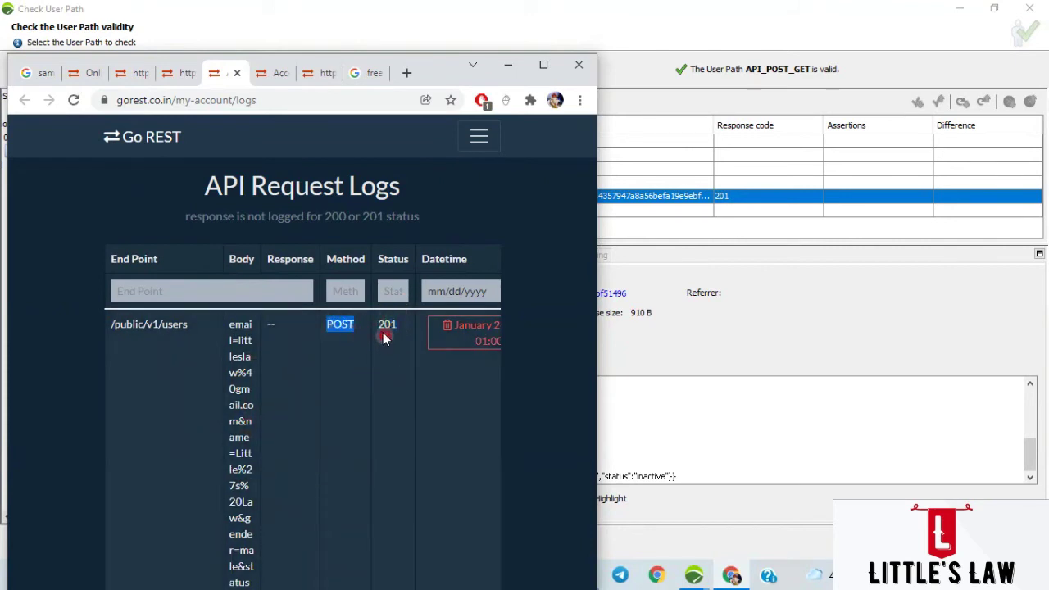
pyautogui.doubleClick(387, 323)
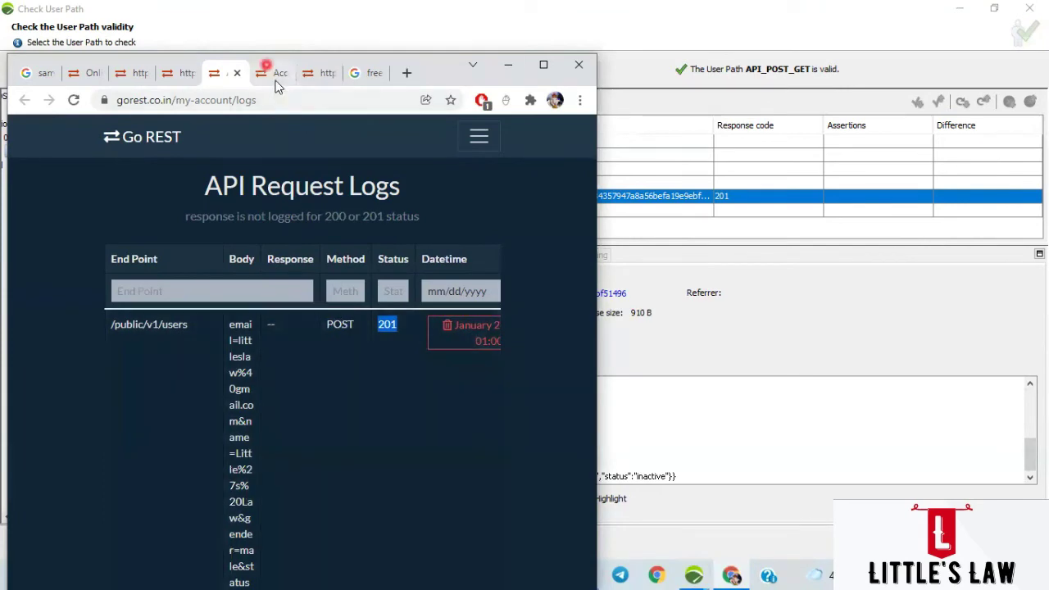
# Reload the public/v1/users response page in the browser and look for the newly created user's record
pyautogui.click(268, 73)
pyautogui.click(308, 73)
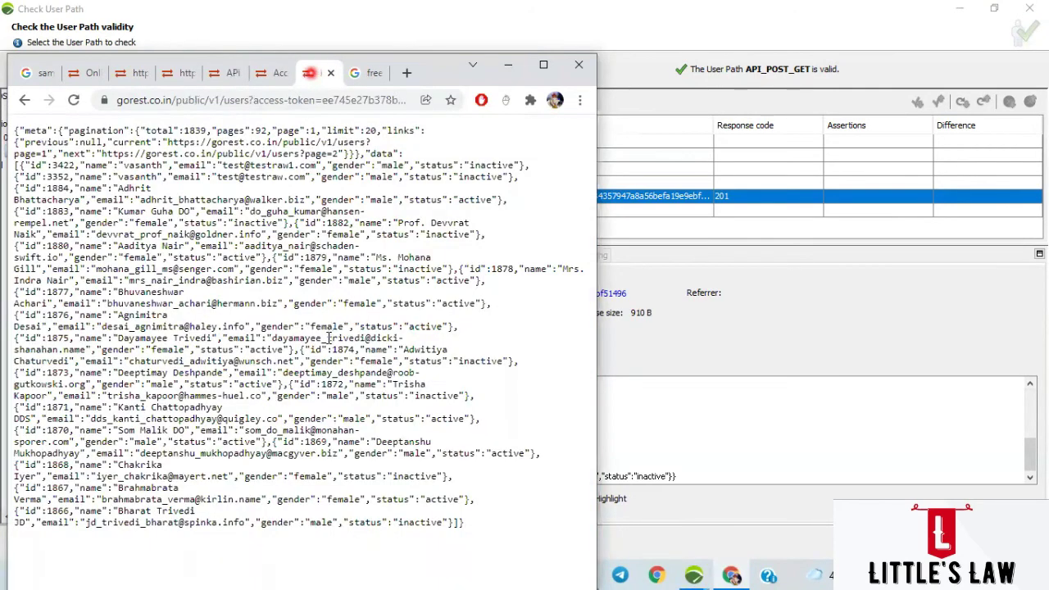
pyautogui.click(75, 101)
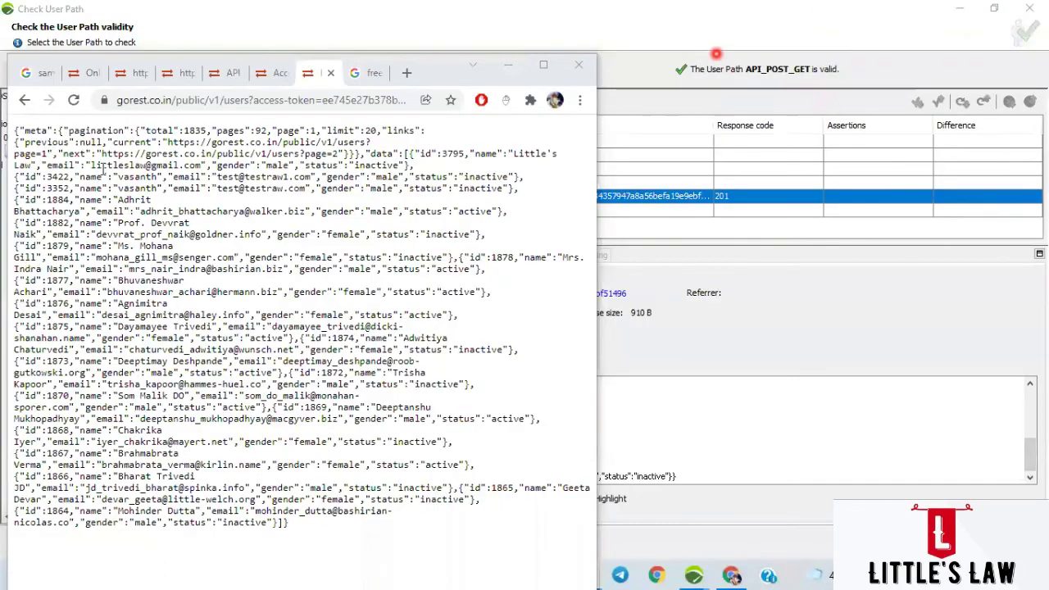
pyautogui.moveTo(83, 167); pyautogui.dragTo(203, 167)
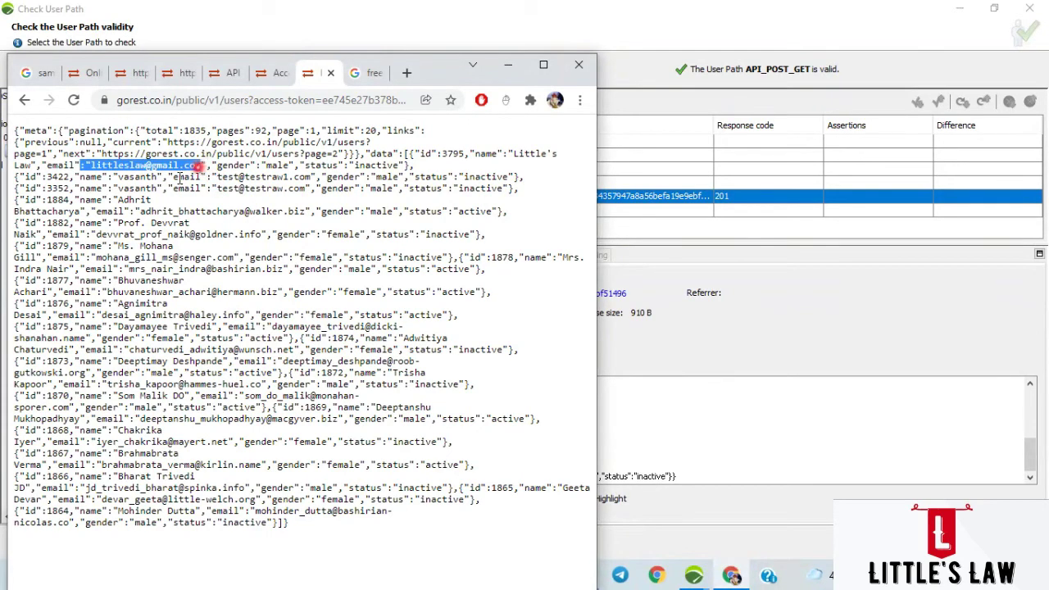
pyautogui.moveTo(83, 166); pyautogui.dragTo(203, 168)
pyautogui.click(199, 166)
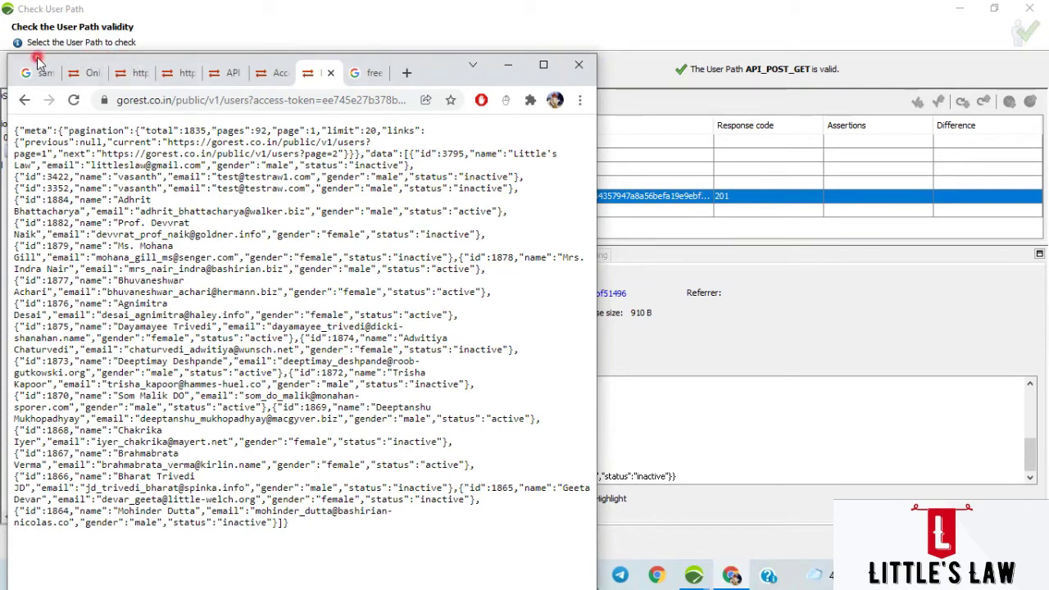
# Return to NeoLoad and show the checked POST request in the design view, with its place in the user path tree visible
pyautogui.click(769, 276)
pyautogui.rightClick(117, 152)
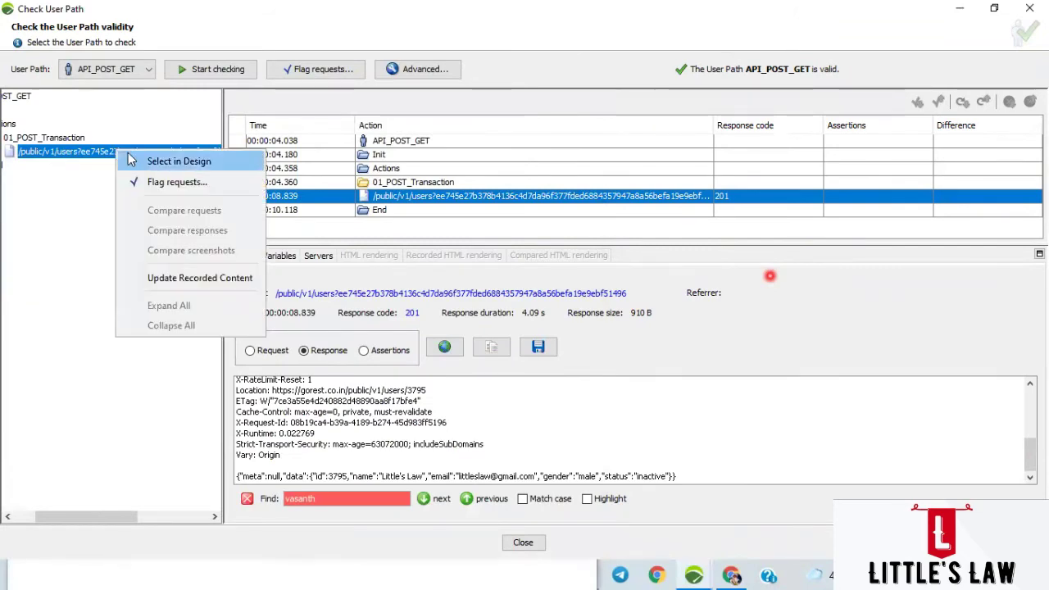
pyautogui.click(133, 160)
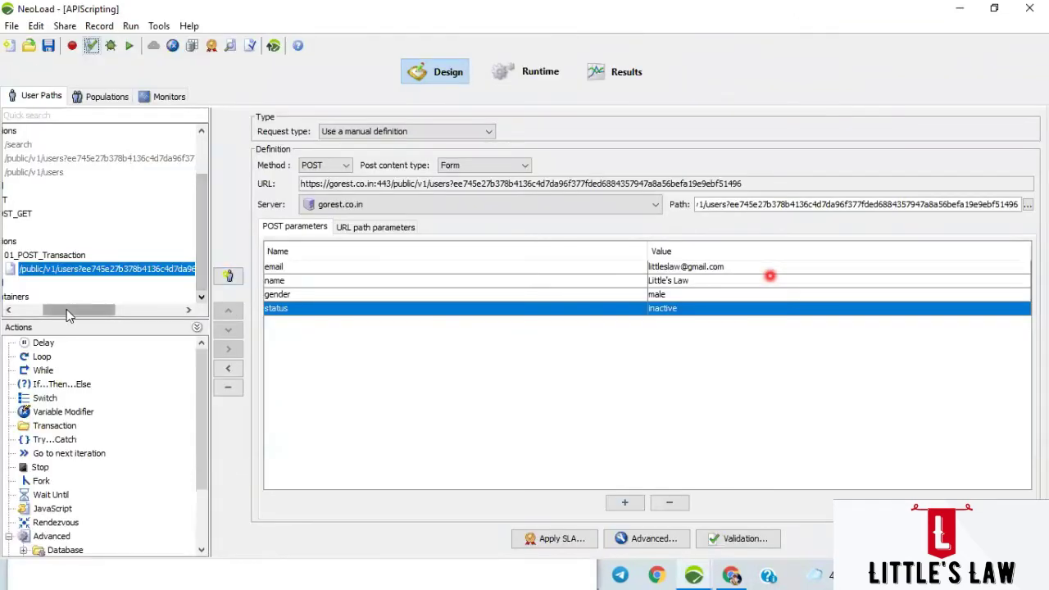
pyautogui.moveTo(67, 310); pyautogui.dragTo(52, 312)
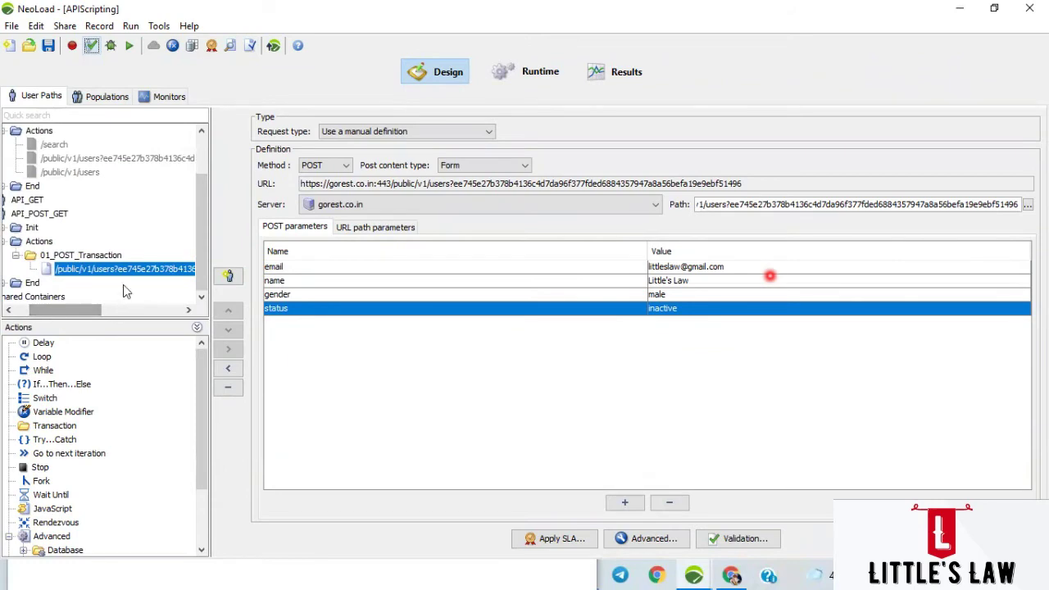
# Run the validity check of API_POST_GET again and examine the POST request's response code and the message in its response body
pyautogui.click(92, 49)
pyautogui.click(206, 69)
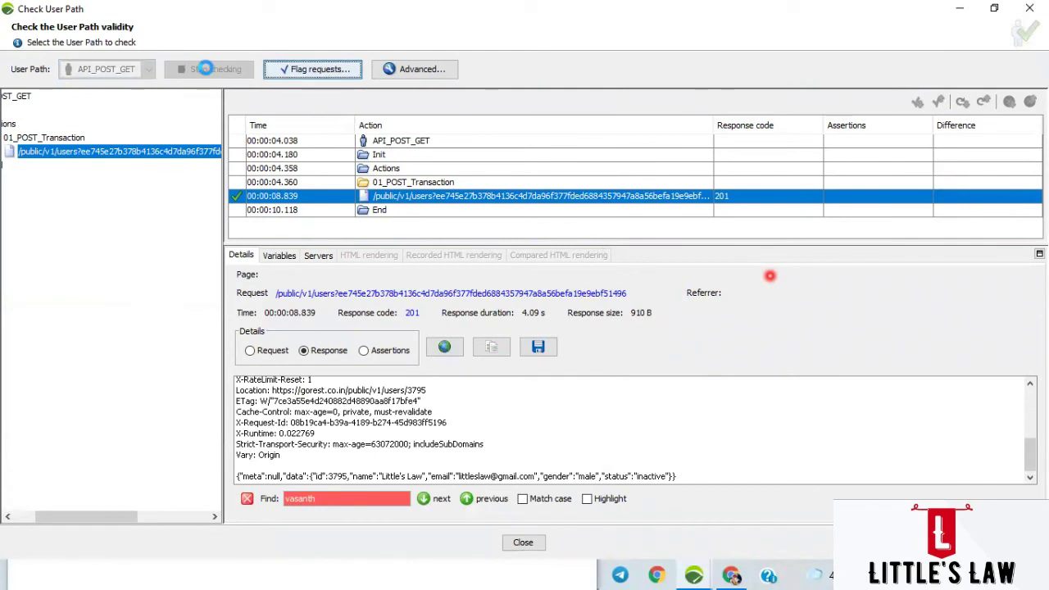
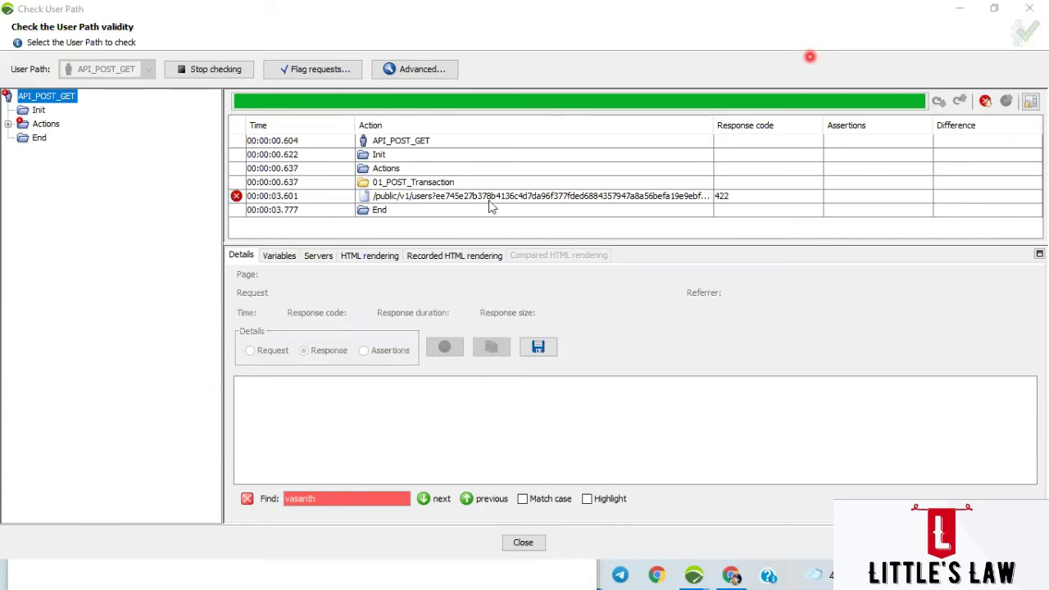
pyautogui.click(489, 197)
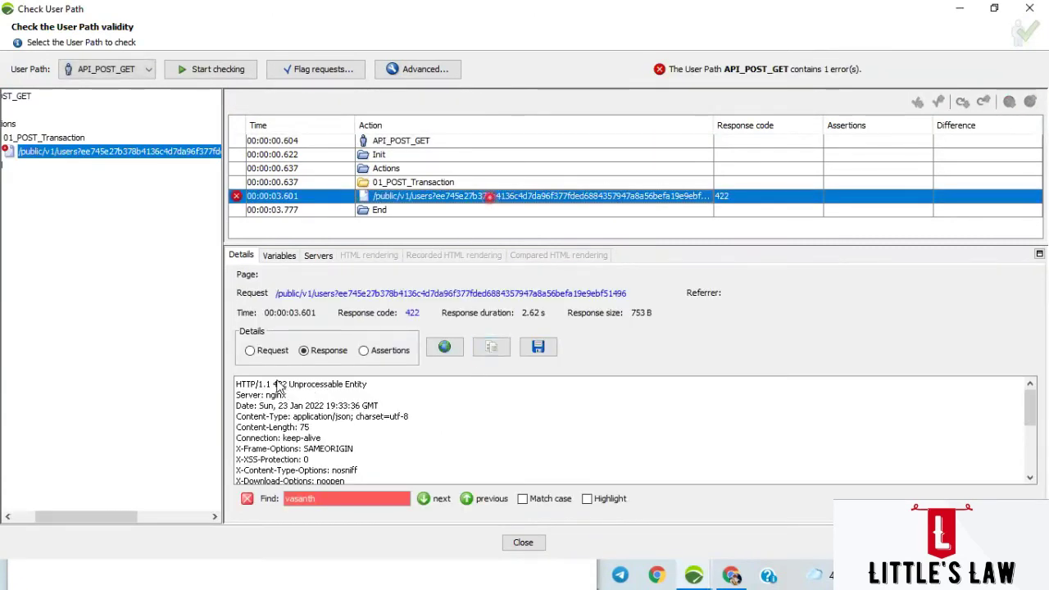
pyautogui.scroll(-5, 406, 397)
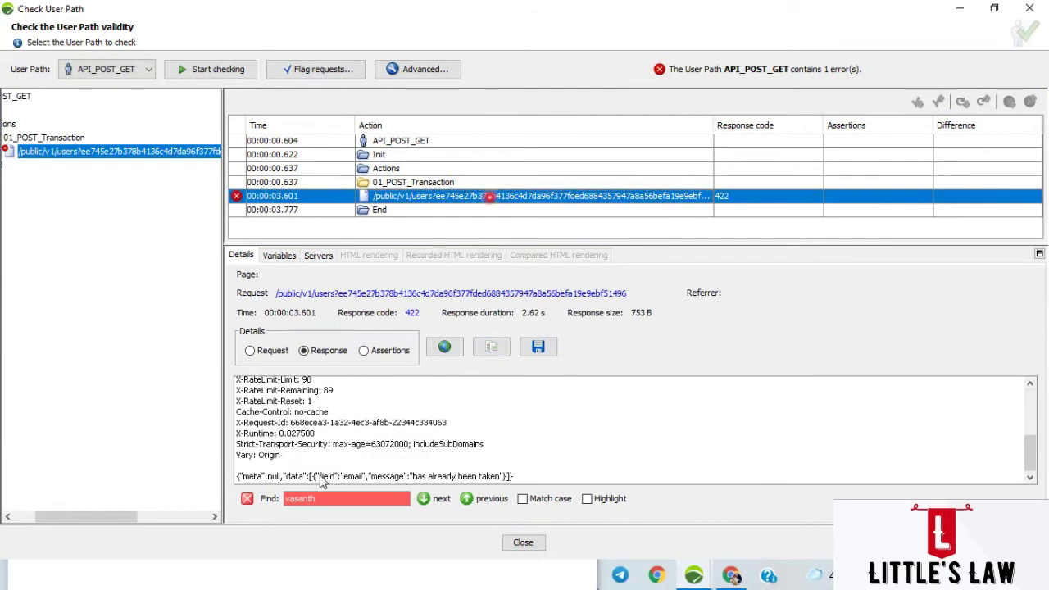
pyautogui.moveTo(320, 480); pyautogui.dragTo(480, 482)
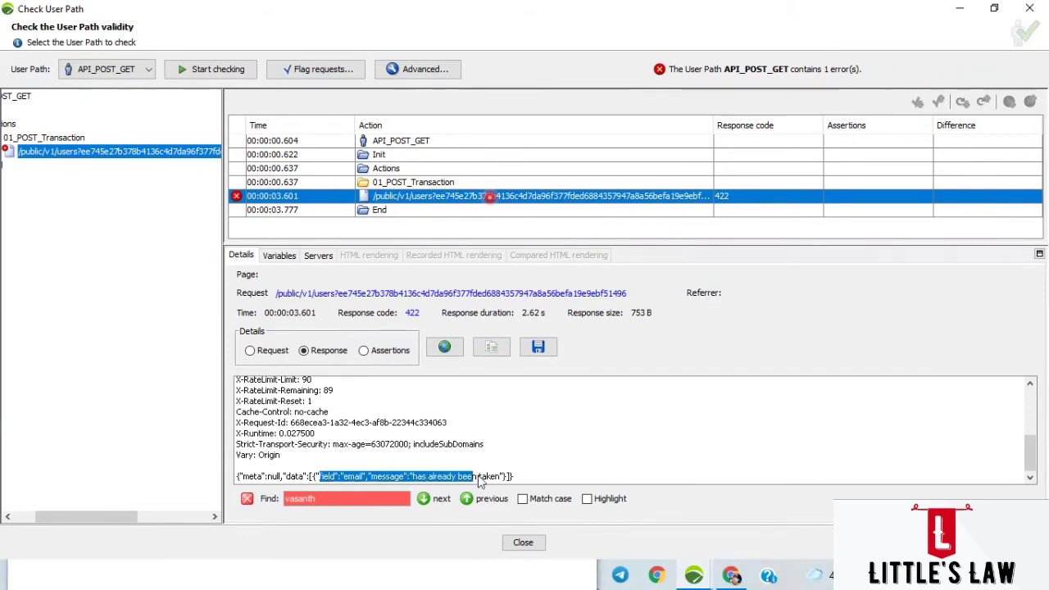
pyautogui.rightClick(100, 159)
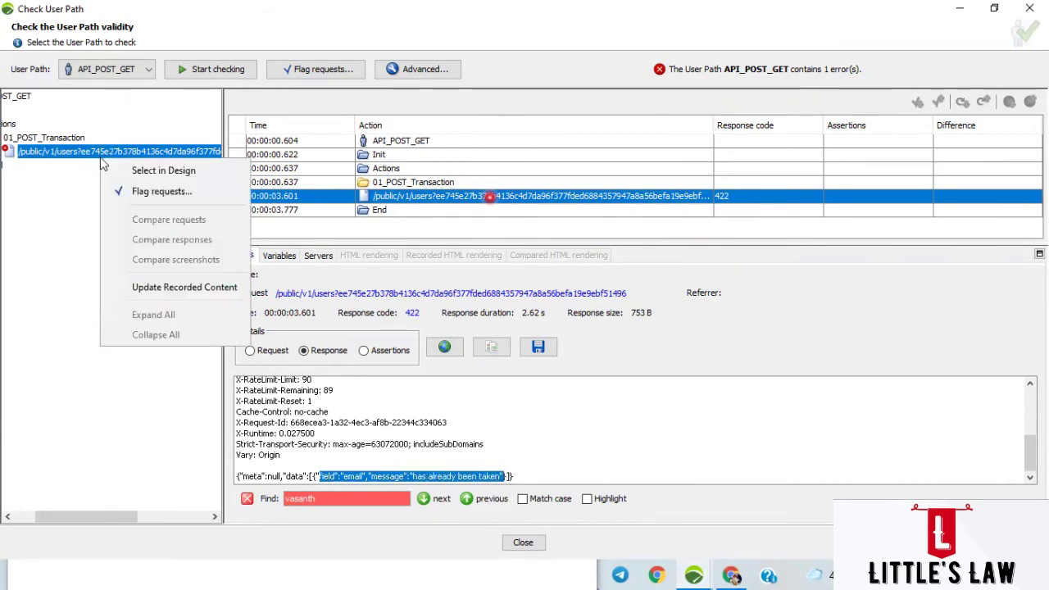
pyautogui.click(115, 171)
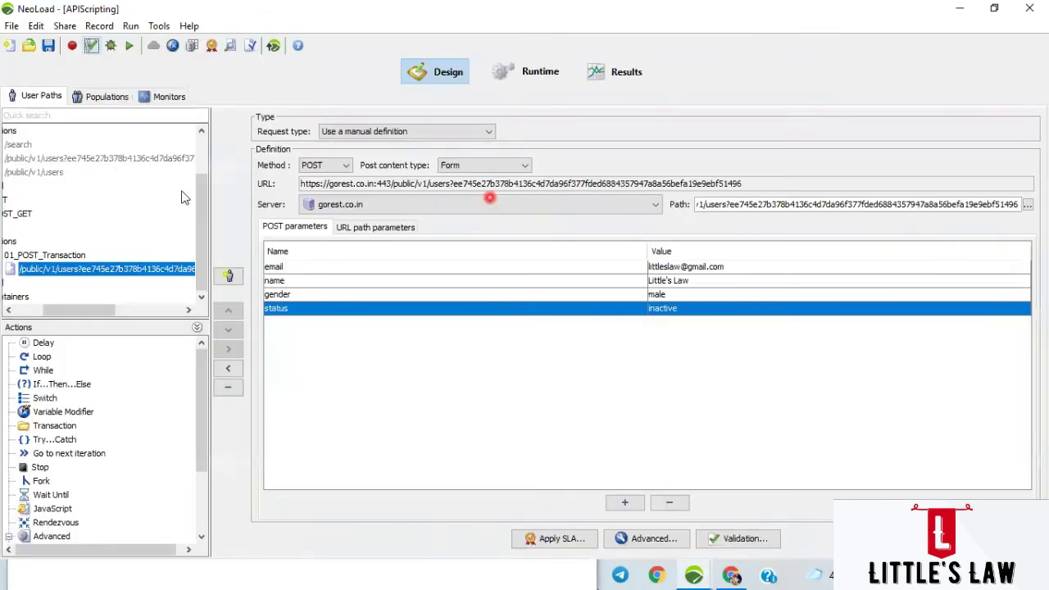
pyautogui.doubleClick(676, 267)
pyautogui.moveTo(489, 229); pyautogui.dragTo(348, 220)
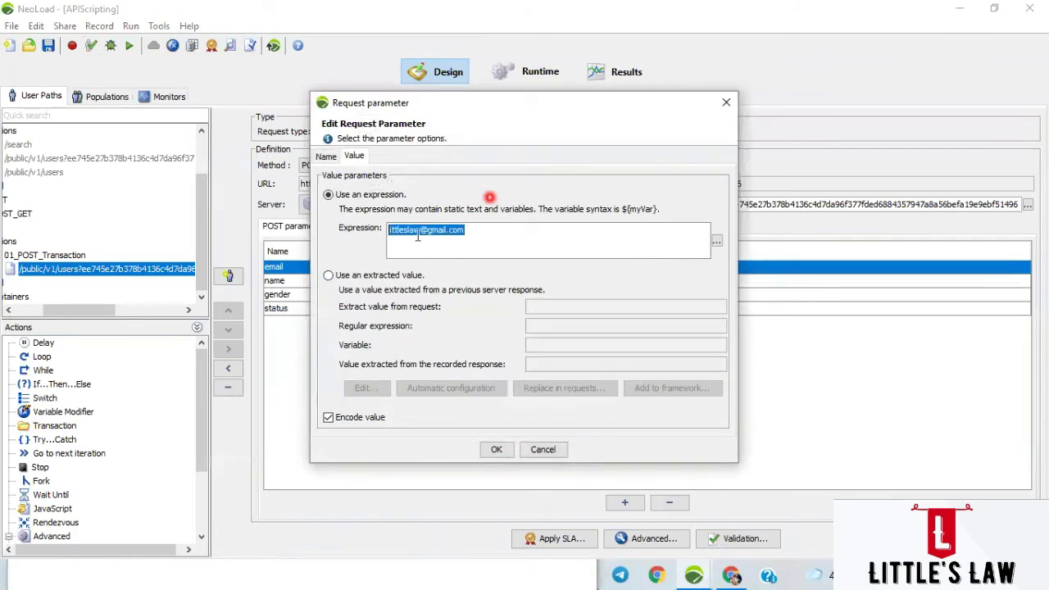
pyautogui.moveTo(420, 232); pyautogui.dragTo(359, 237)
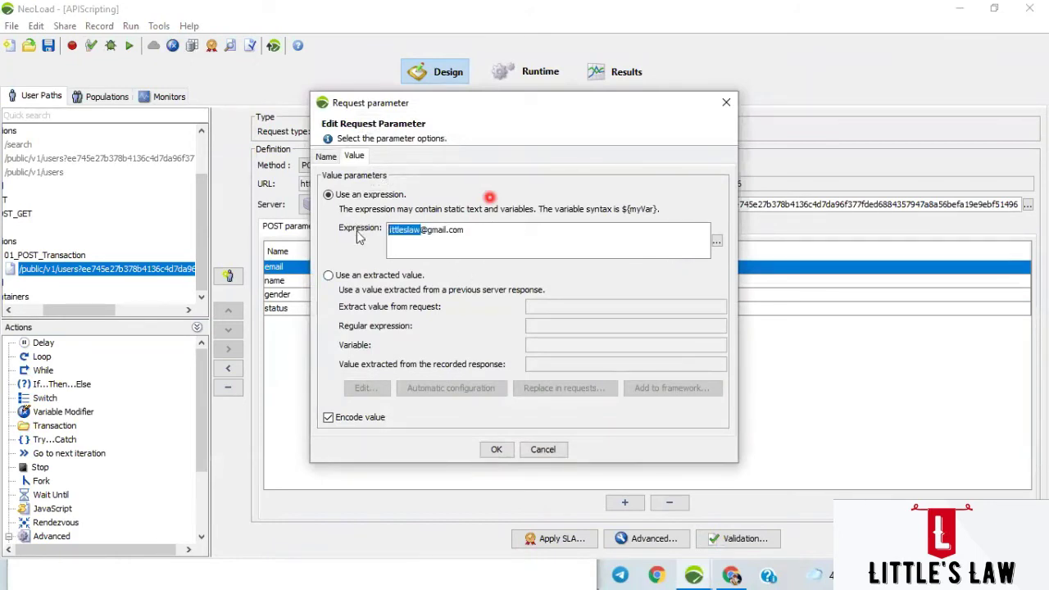
pyautogui.write('${')
pyautogui.press('Down')
pyautogui.press('Return')
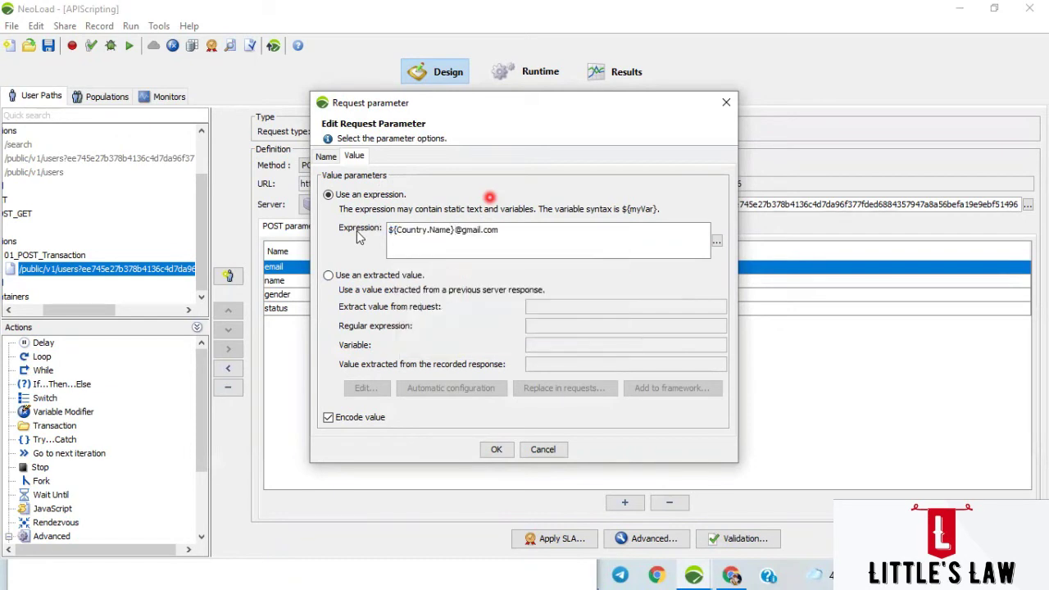
pyautogui.click(494, 449)
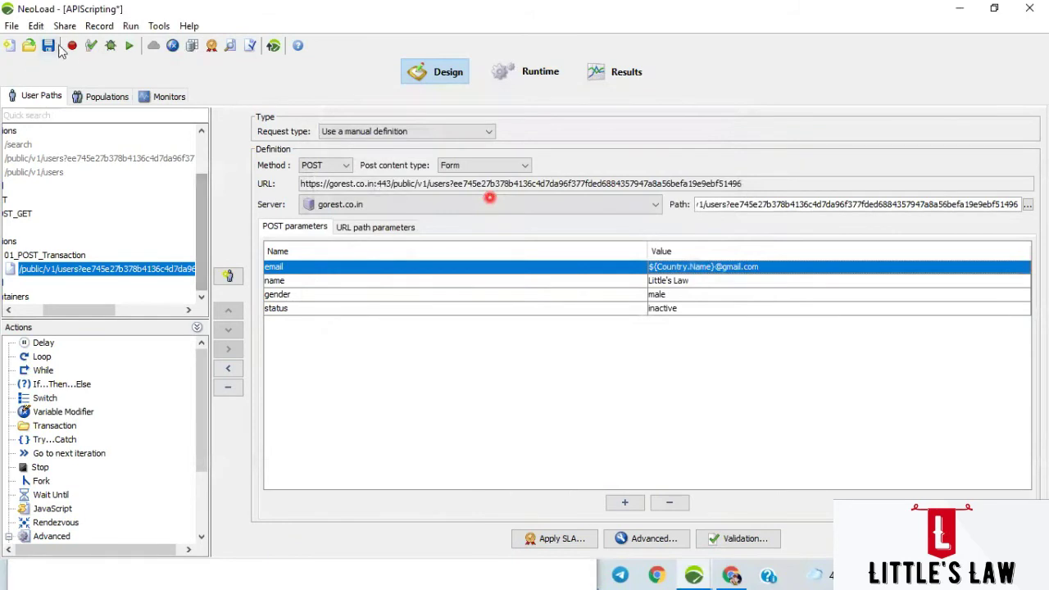
pyautogui.click(49, 45)
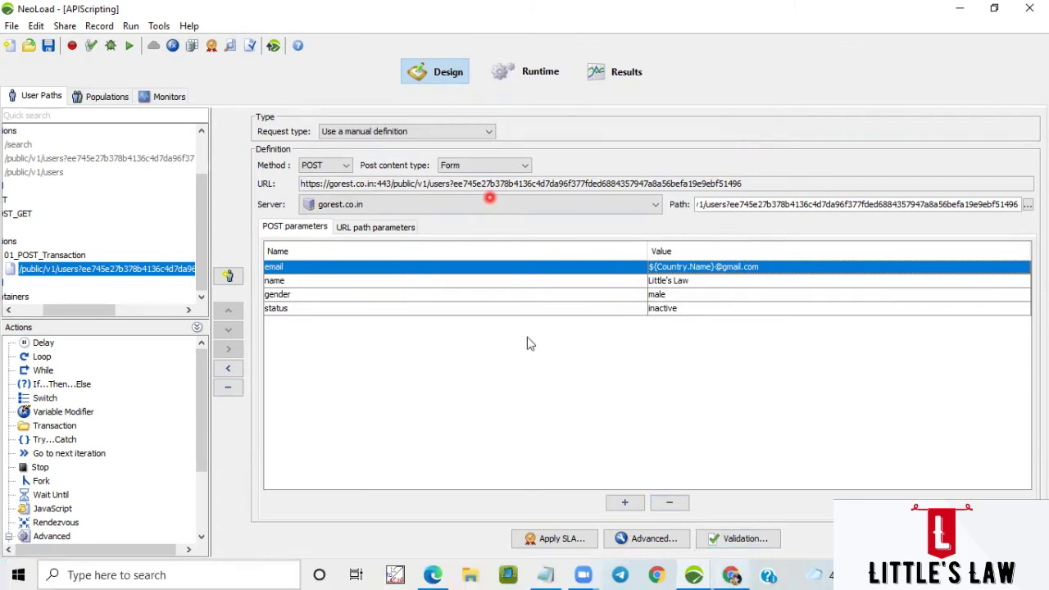
# Switch to Notepad, copy the gorest.co.in GET users URL including its access token, and return to NeoLoad's APIScripting window
pyautogui.click(545, 575)
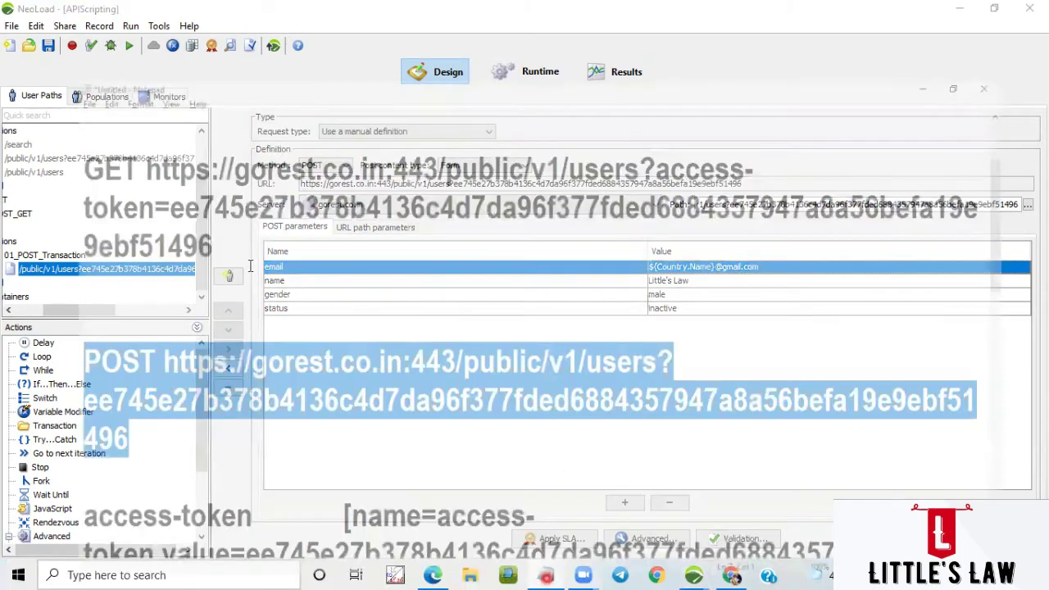
pyautogui.click(232, 281)
pyautogui.scroll(1, 164, 201)
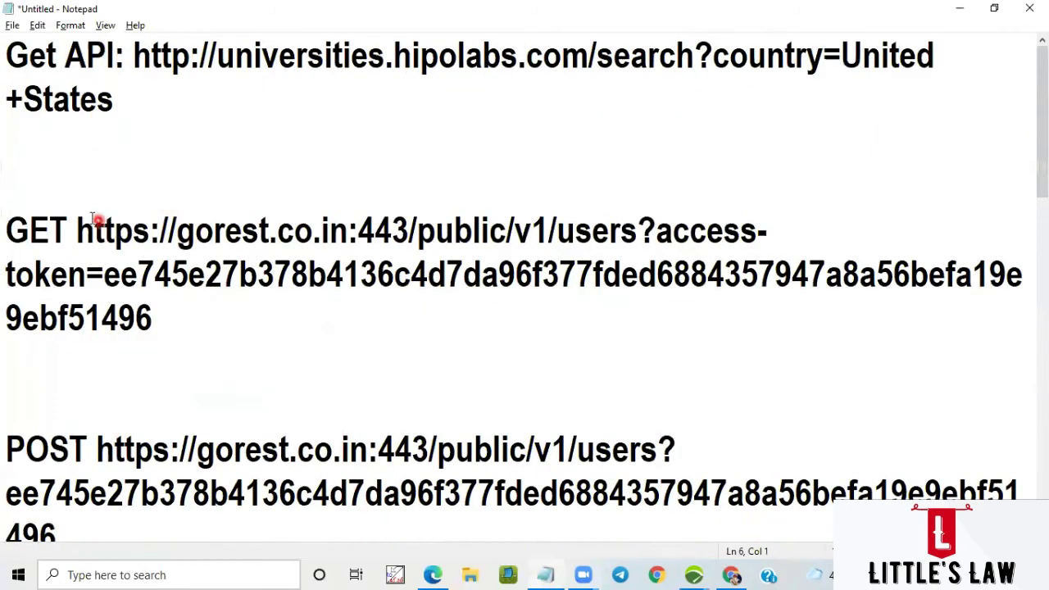
pyautogui.moveTo(80, 224); pyautogui.dragTo(149, 318)
pyautogui.hotkey('ctrl', 'c')
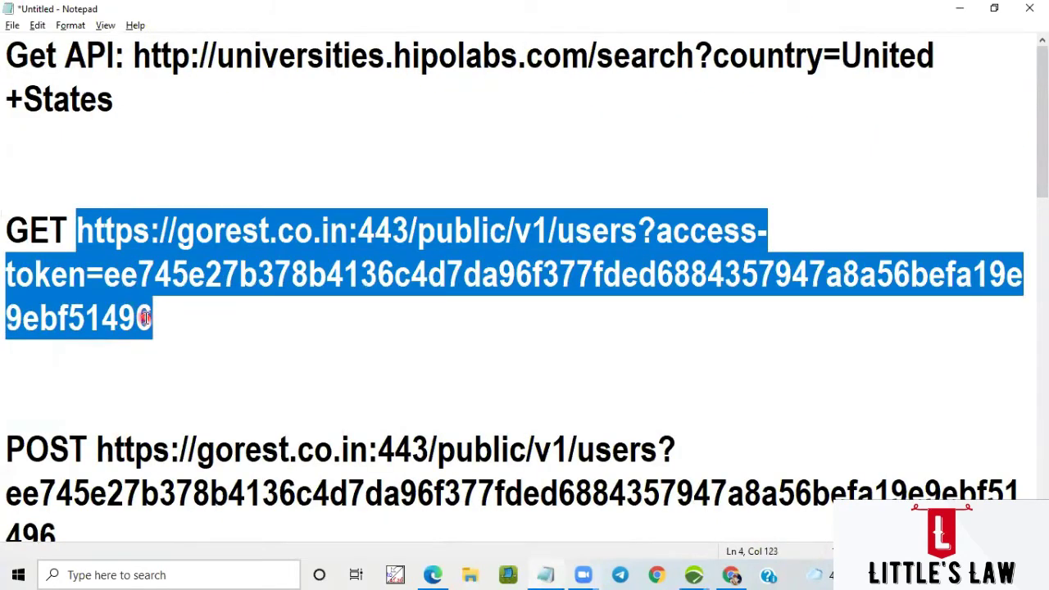
pyautogui.click(695, 575)
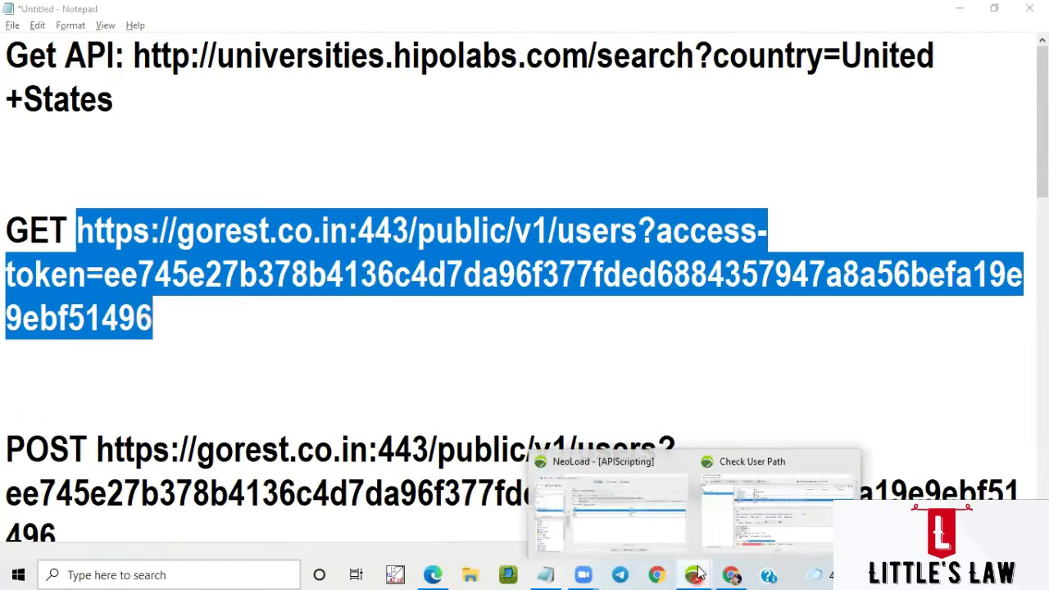
pyautogui.click(758, 514)
pyautogui.moveTo(694, 574)
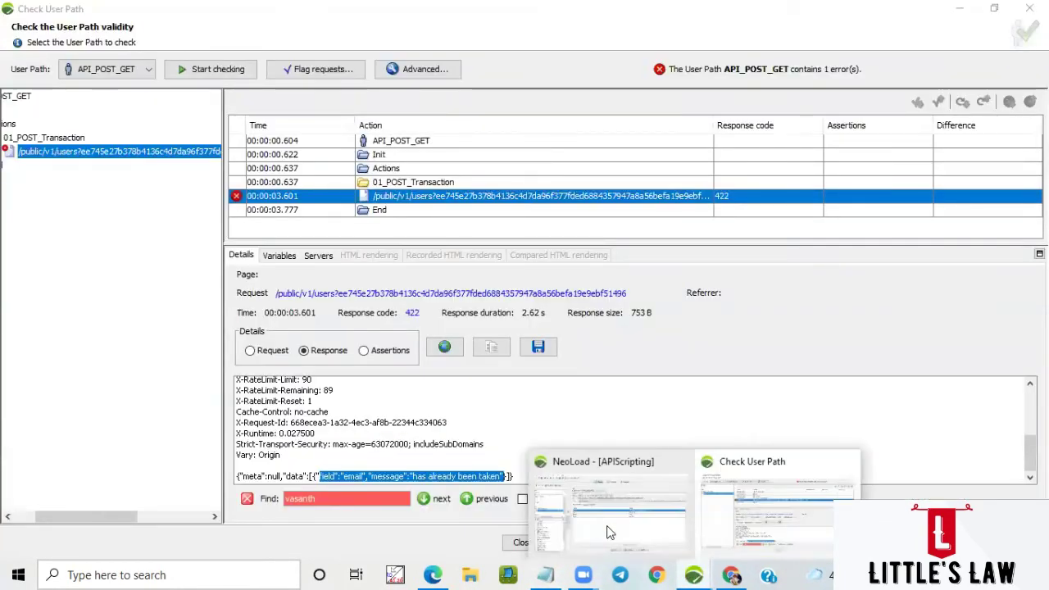
pyautogui.click(609, 532)
# Insert a Transaction as a child of the Actions container in the API_POST_GET user path
pyautogui.moveTo(86, 310); pyautogui.dragTo(45, 318)
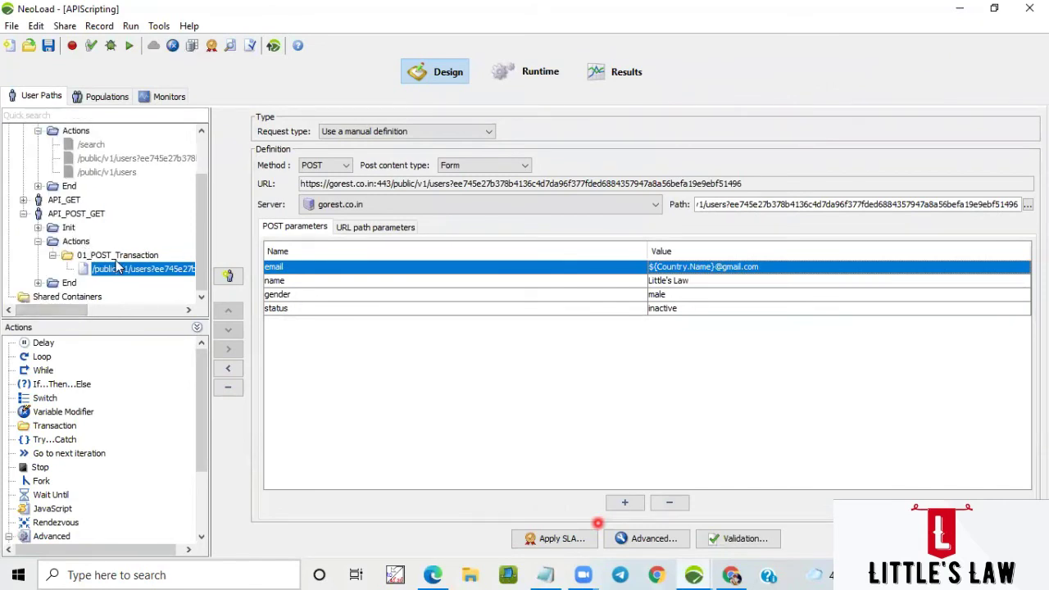
pyautogui.click(75, 241)
pyautogui.rightClick(77, 241)
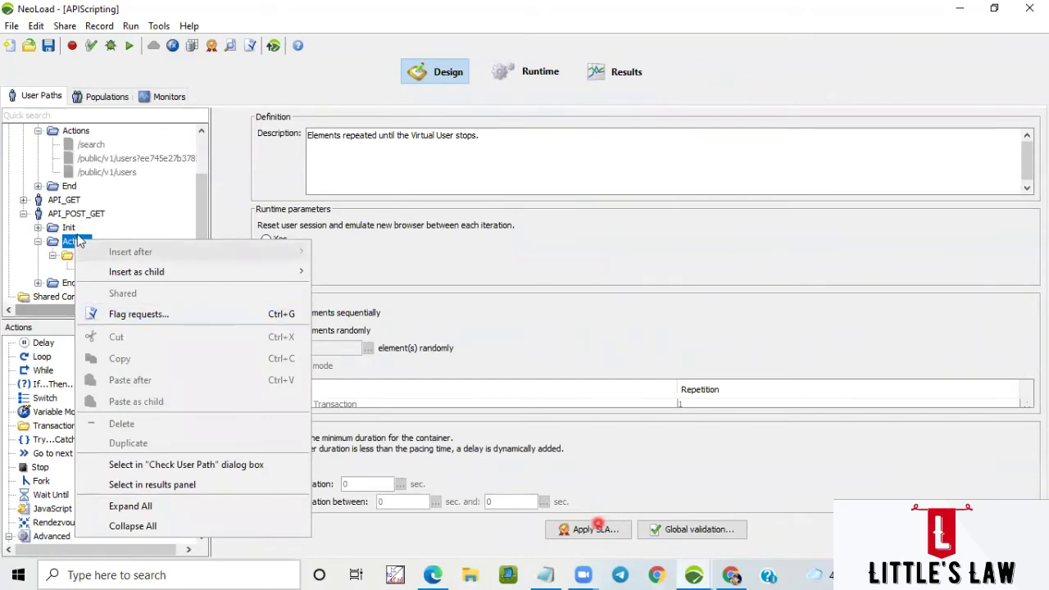
pyautogui.moveTo(279, 271)
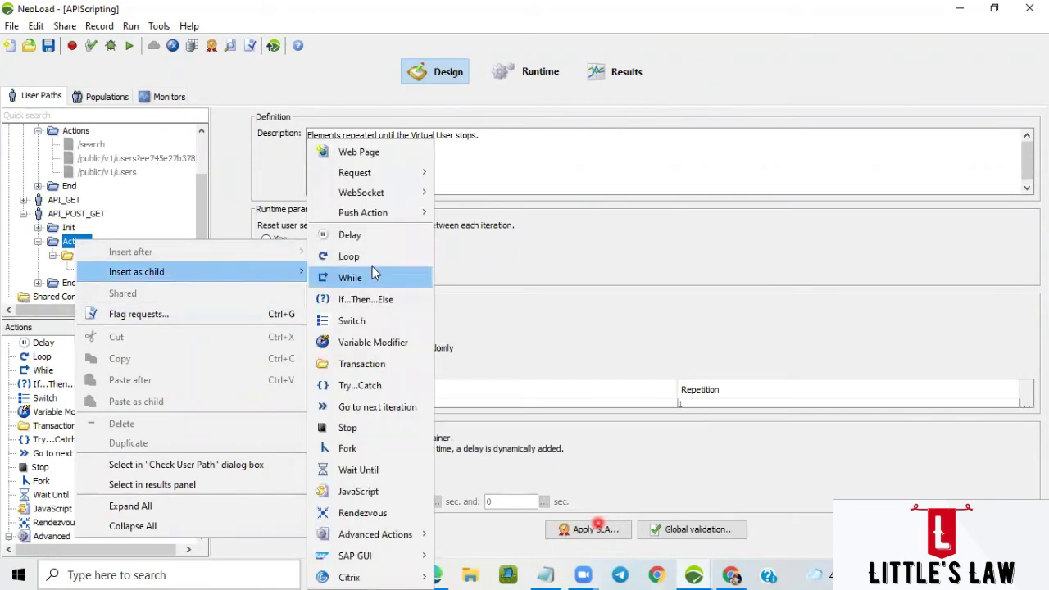
pyautogui.click(361, 364)
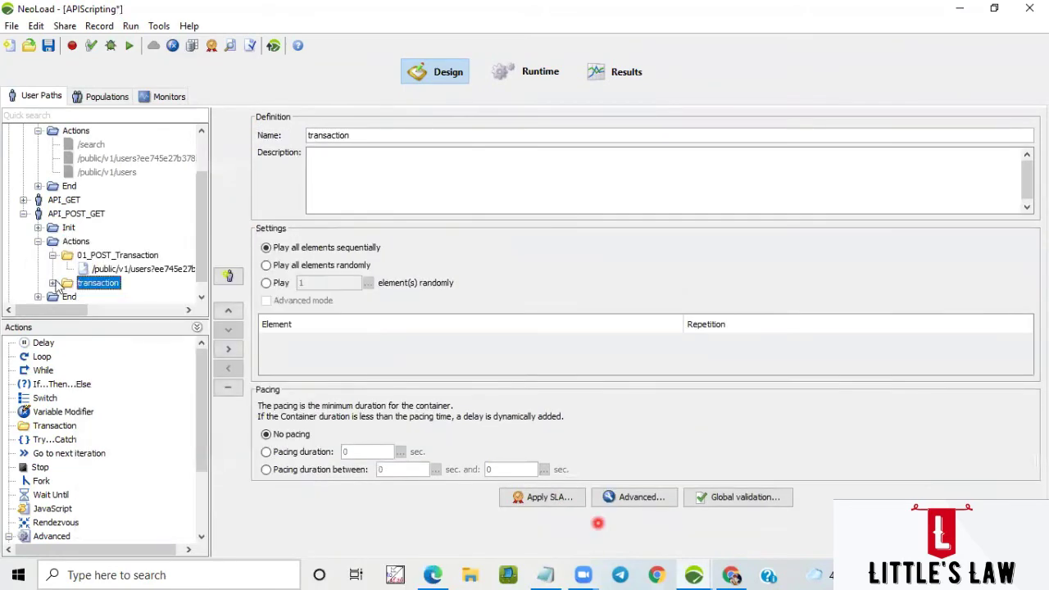
# Insert an HTTP request after the new transaction, created from content as GET followed by the copied gorest.co.in users URL with its access token
pyautogui.rightClick(106, 286)
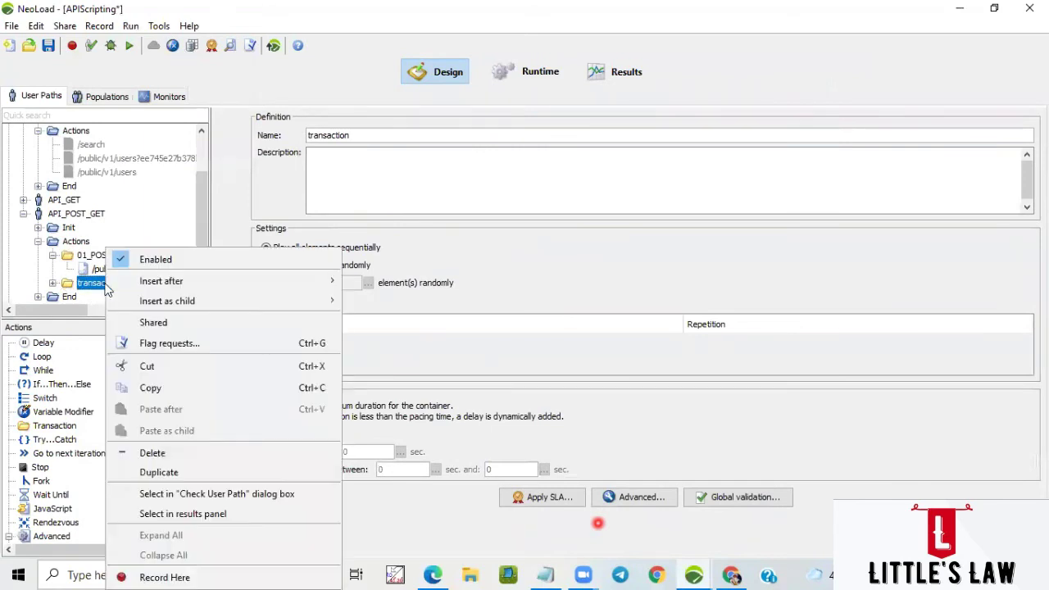
pyautogui.moveTo(157, 279)
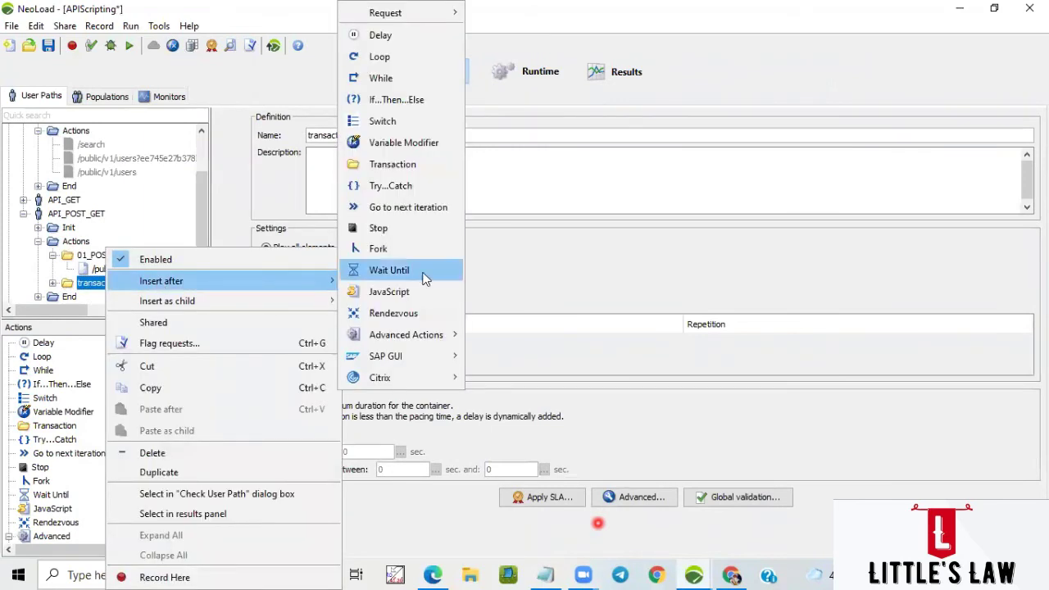
pyautogui.moveTo(450, 12)
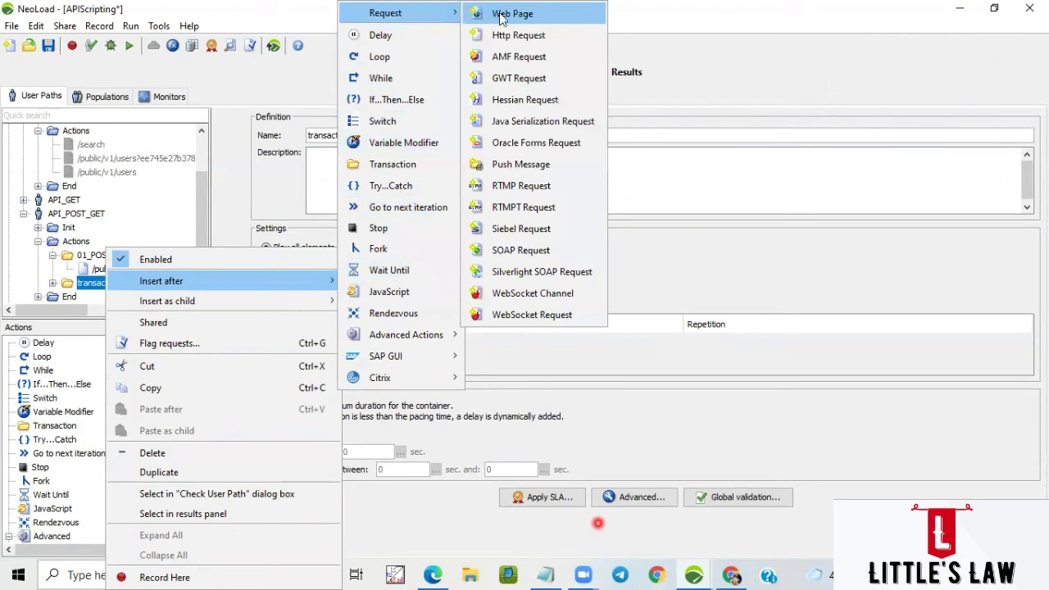
pyautogui.click(507, 36)
pyautogui.click(281, 206)
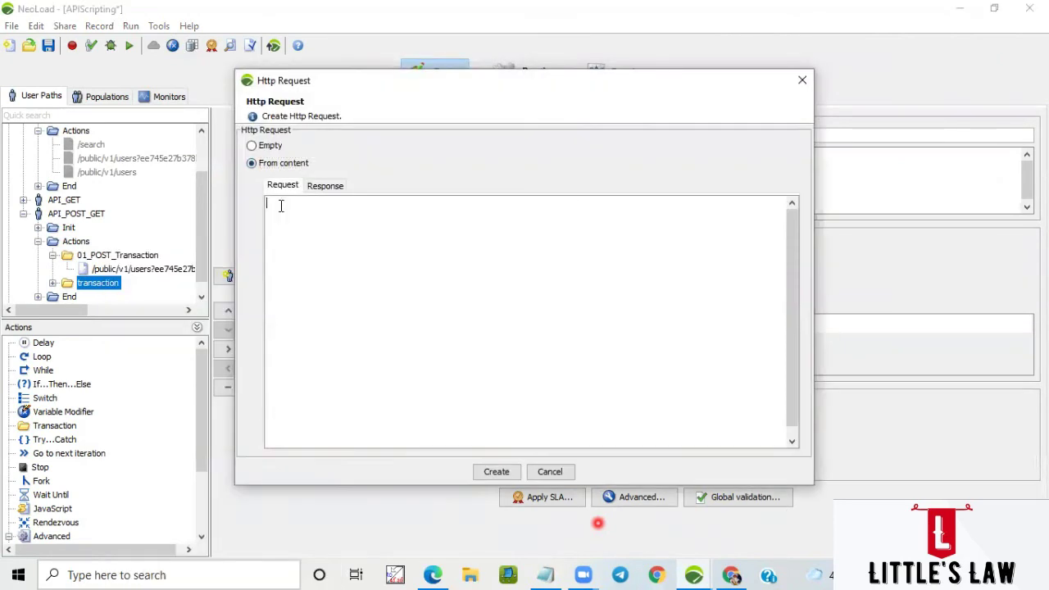
pyautogui.hotkey('ctrl', 'v')
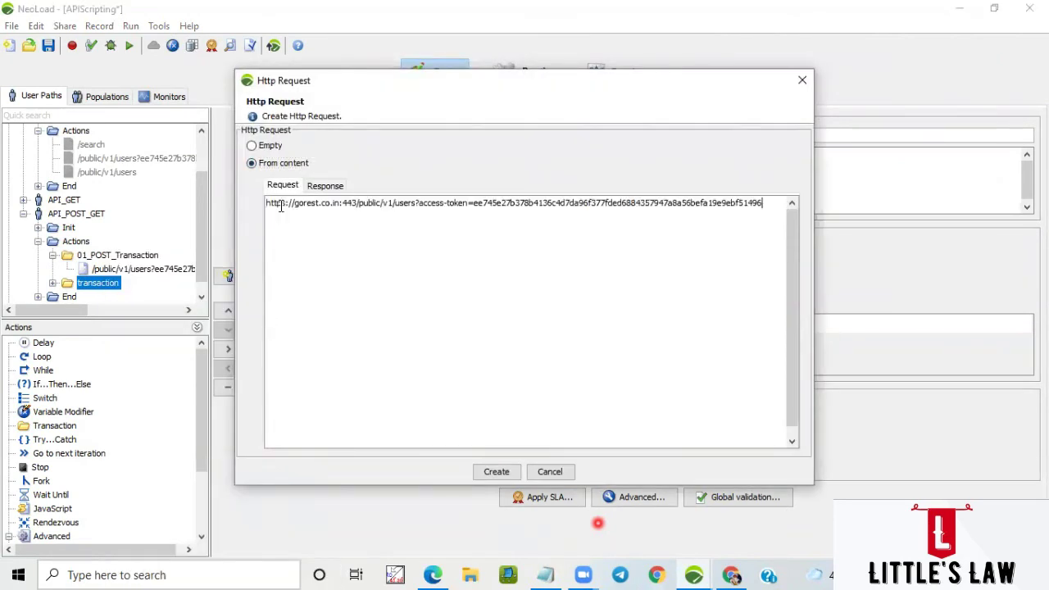
pyautogui.write('GET')
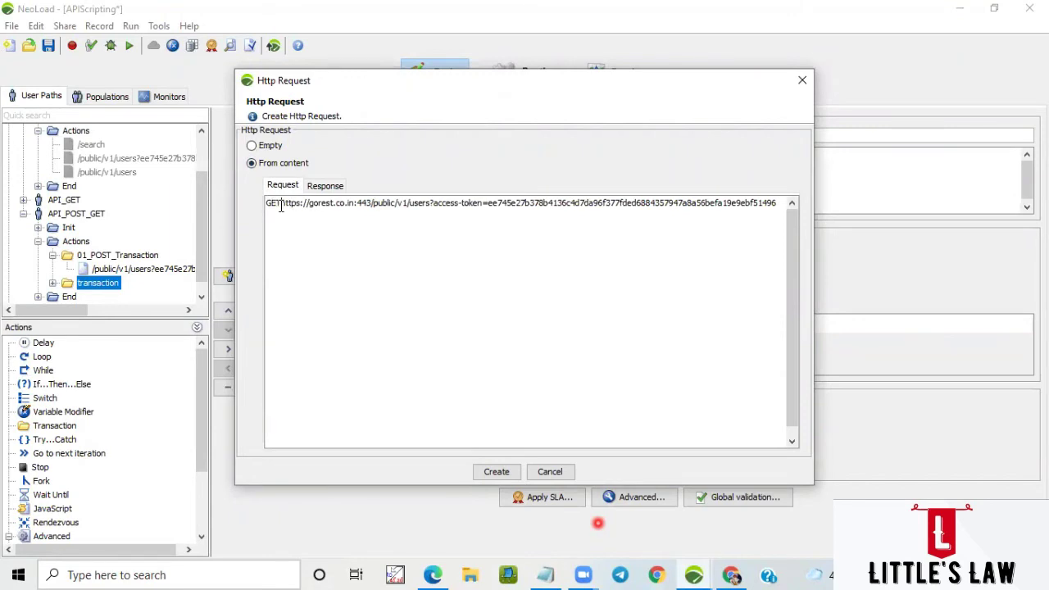
pyautogui.click(491, 471)
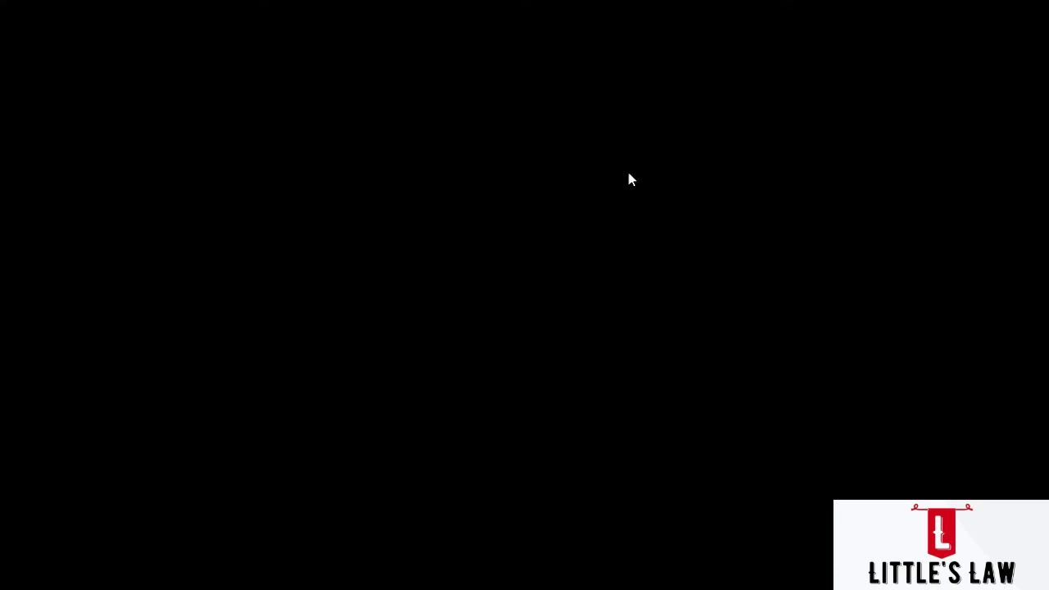
pyautogui.click(599, 334)
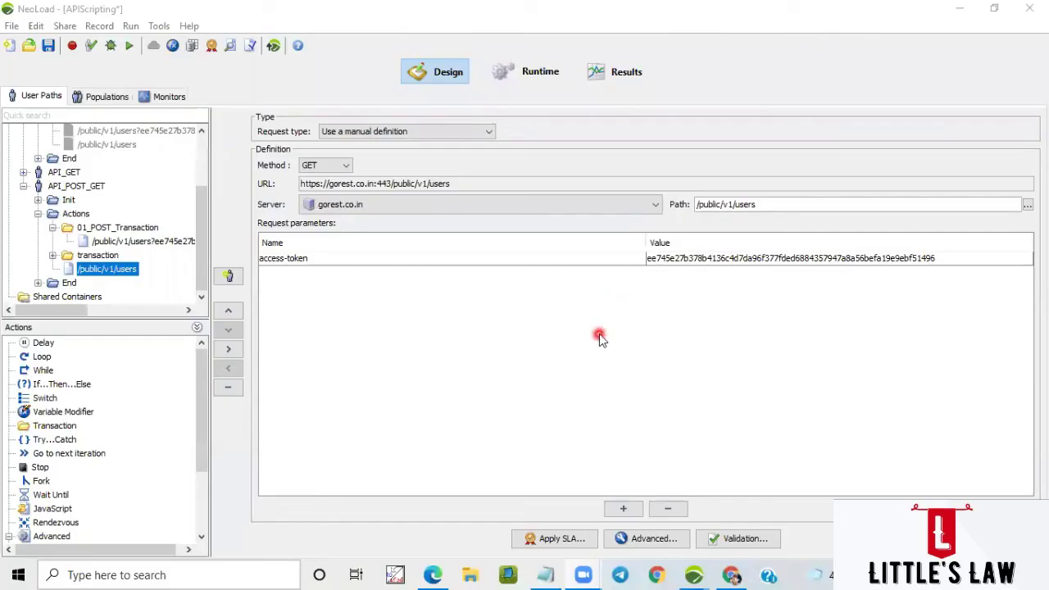
# Look up the Little's Law user's id in Chrome, add a GET request parameter named id with value 3795 in NeoLoad, and save the project
pyautogui.click(621, 509)
pyautogui.doubleClick(313, 273)
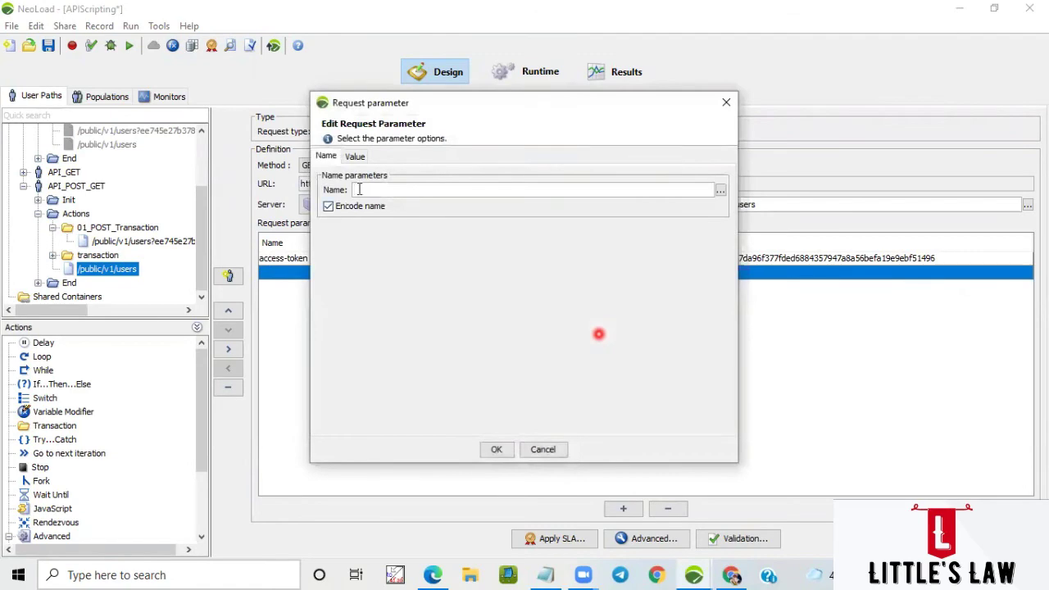
pyautogui.click(731, 574)
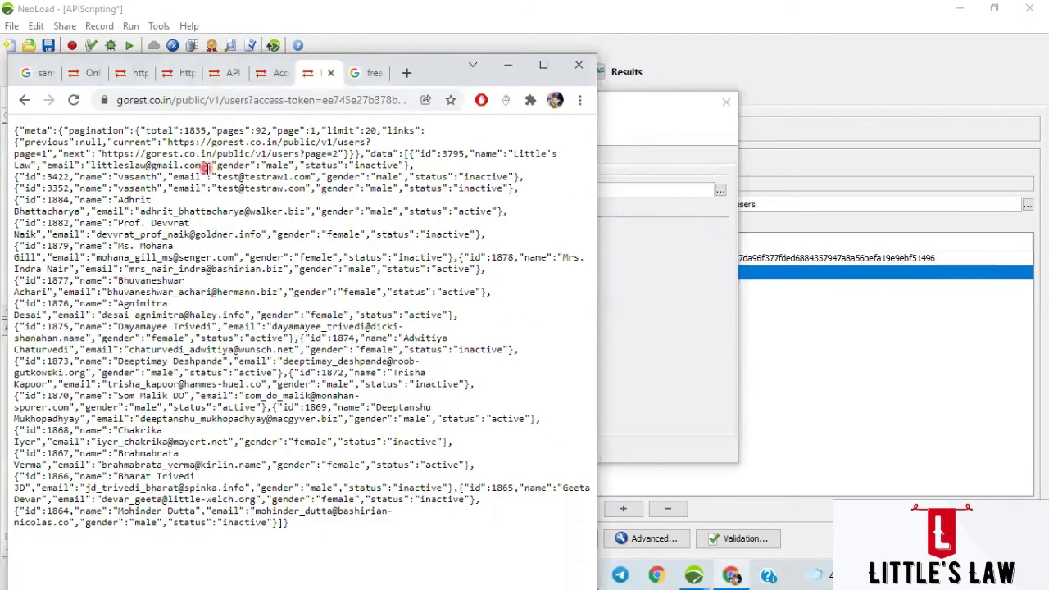
pyautogui.doubleClick(452, 154)
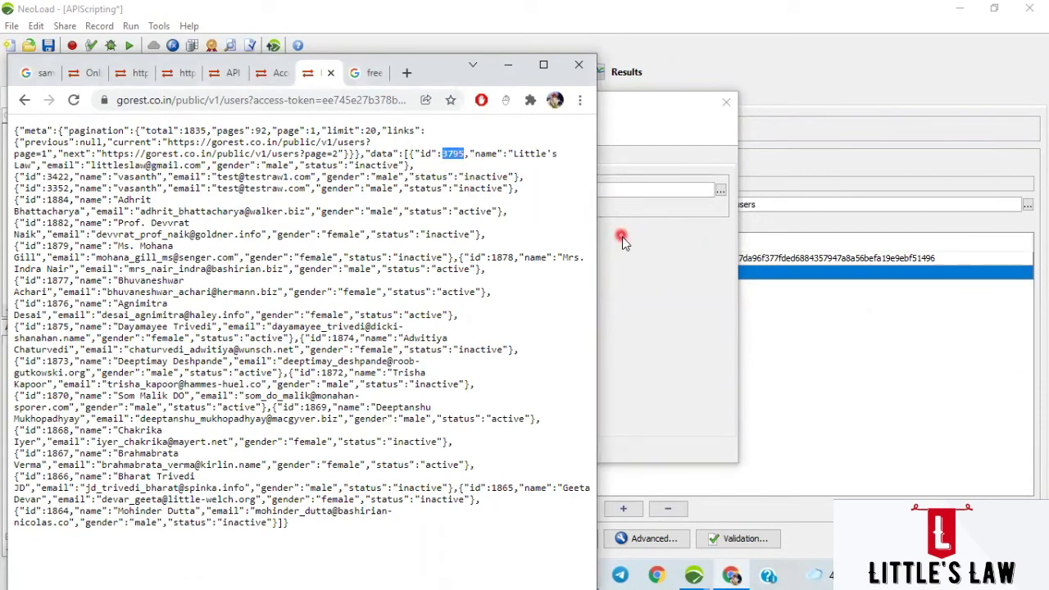
pyautogui.click(671, 271)
pyautogui.click(356, 157)
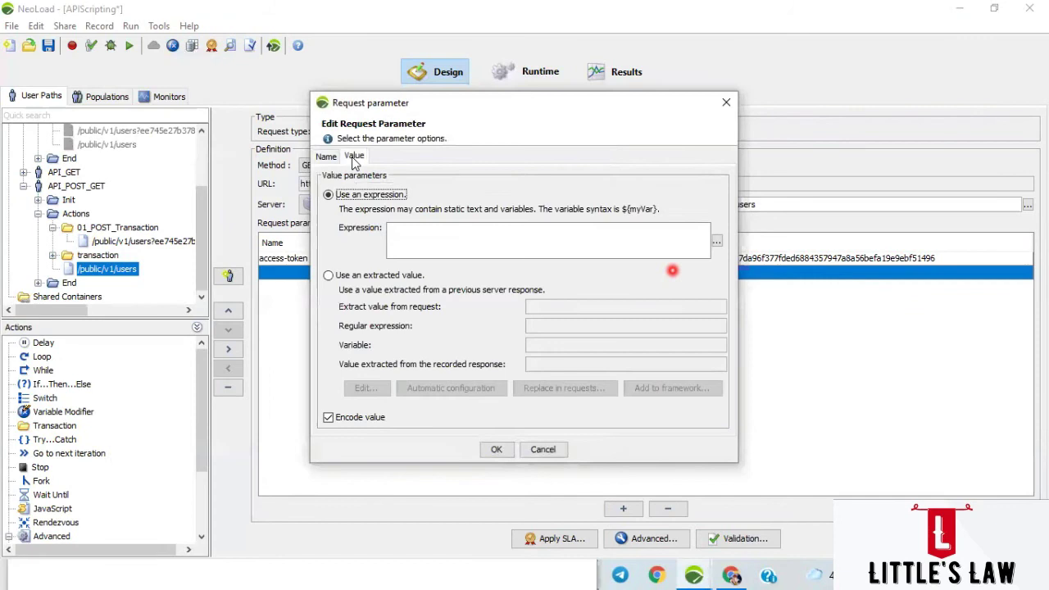
pyautogui.click(413, 231)
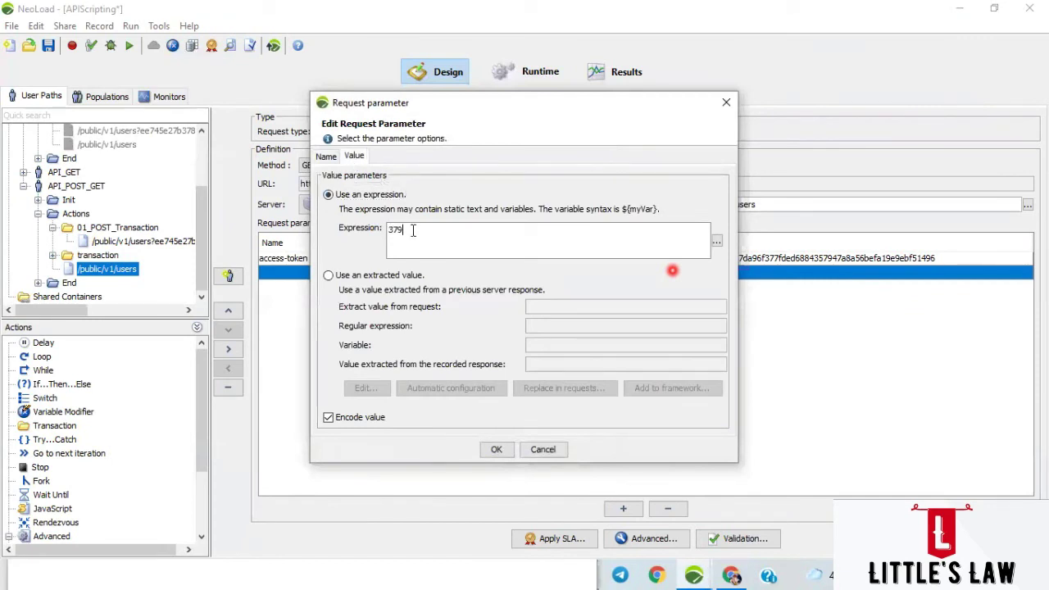
pyautogui.click(496, 449)
pyautogui.click(47, 46)
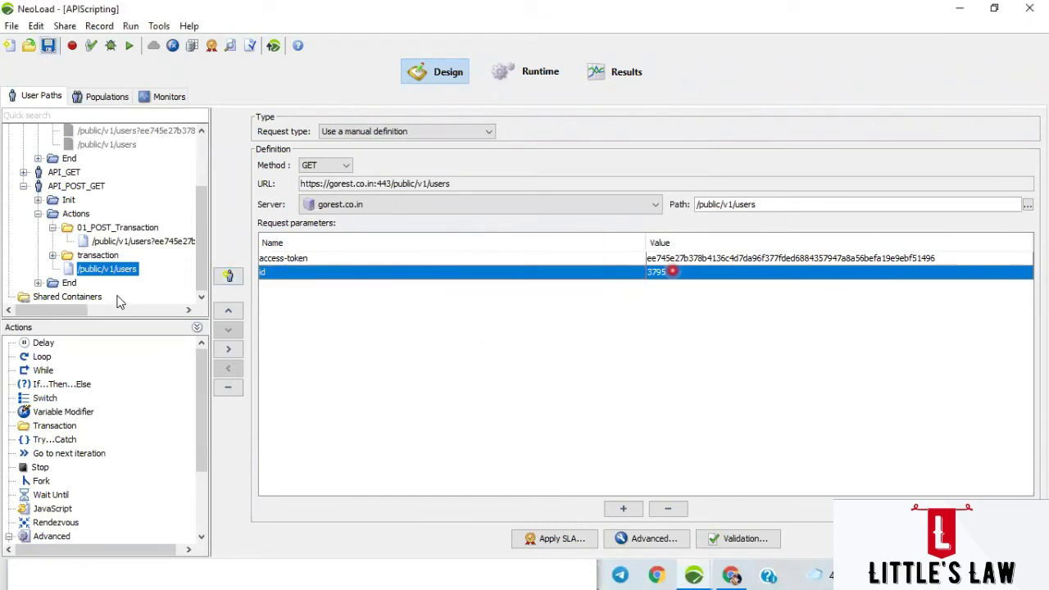
# Compare the parameters of the POST and GET requests and locate the POST request in the design from the user path check results
pyautogui.click(131, 241)
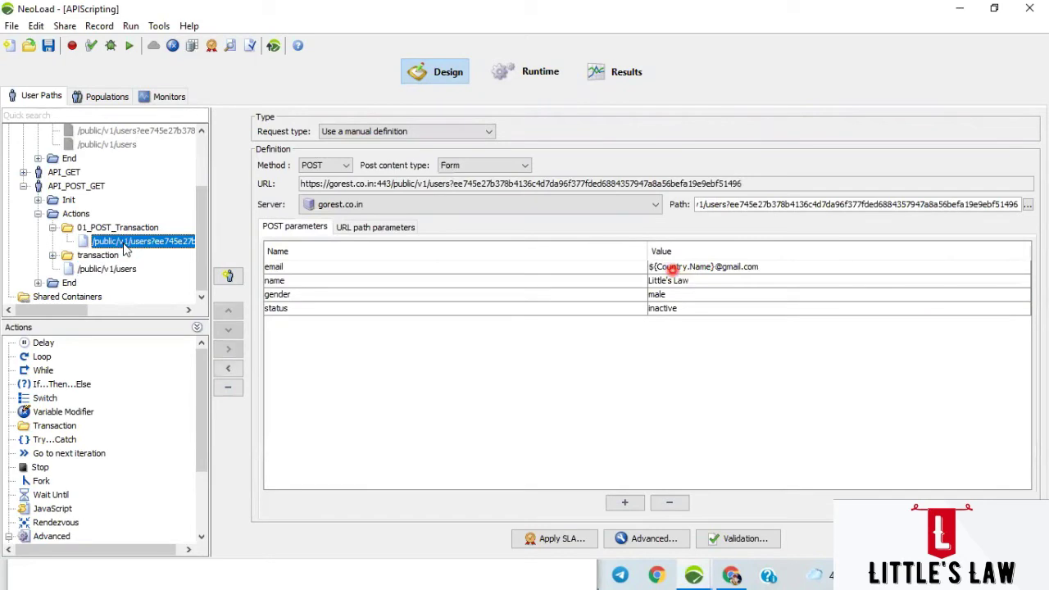
pyautogui.click(90, 47)
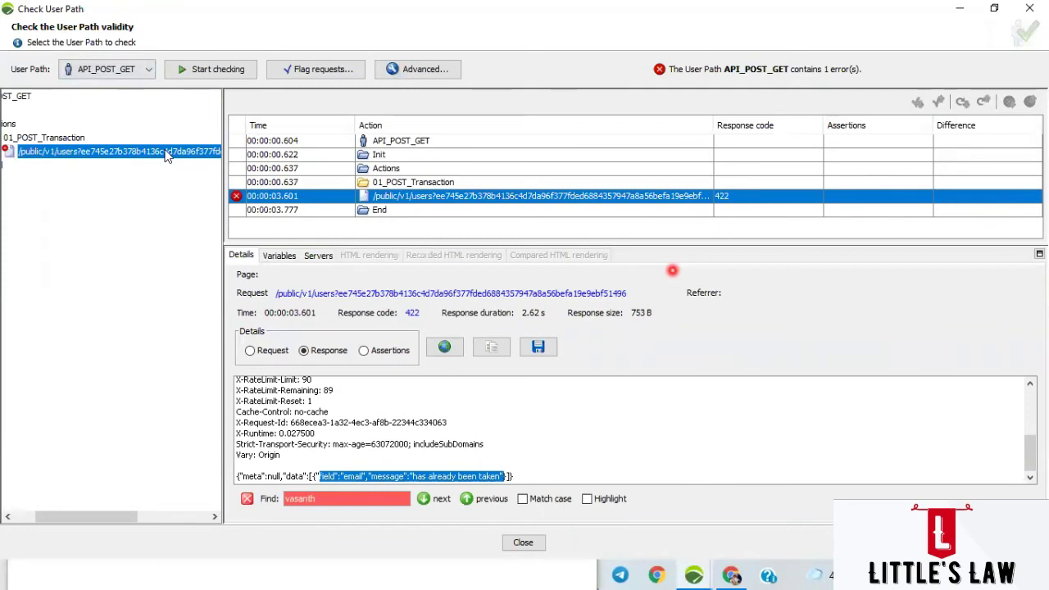
pyautogui.rightClick(132, 156)
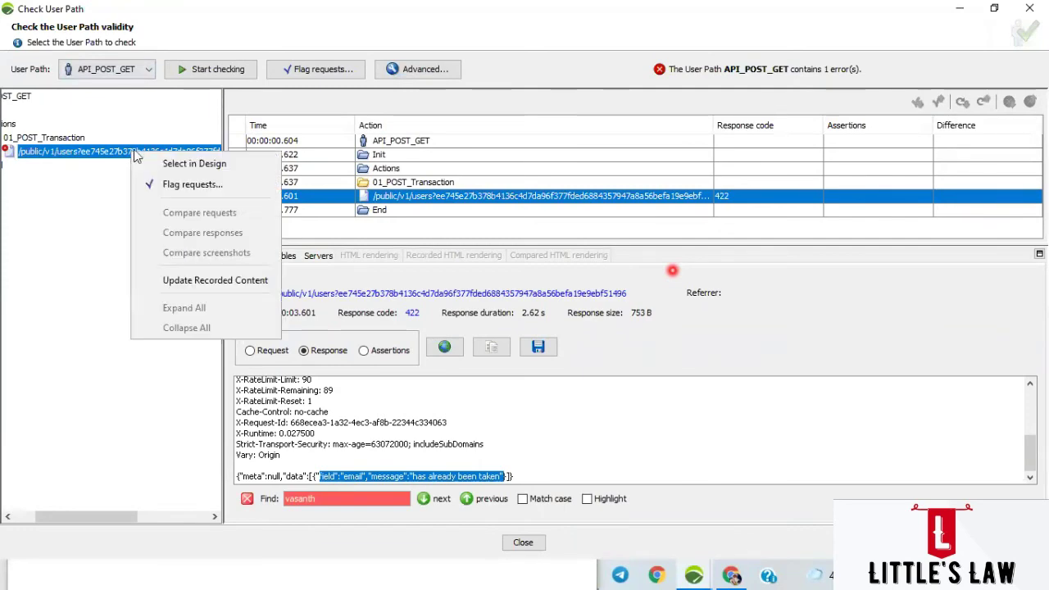
pyautogui.click(150, 162)
pyautogui.moveTo(106, 311); pyautogui.dragTo(62, 311)
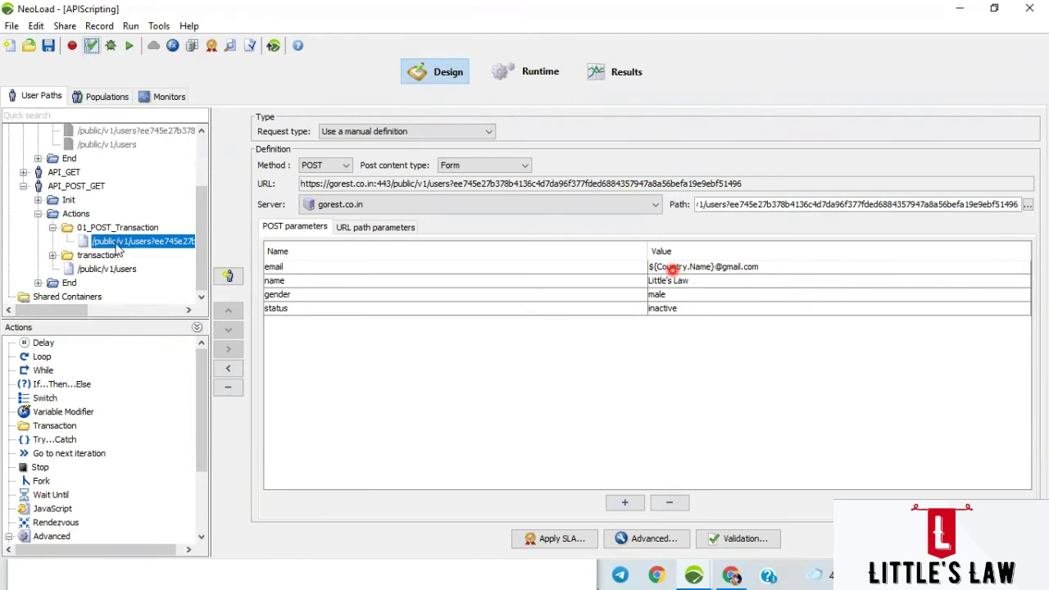
pyautogui.click(109, 270)
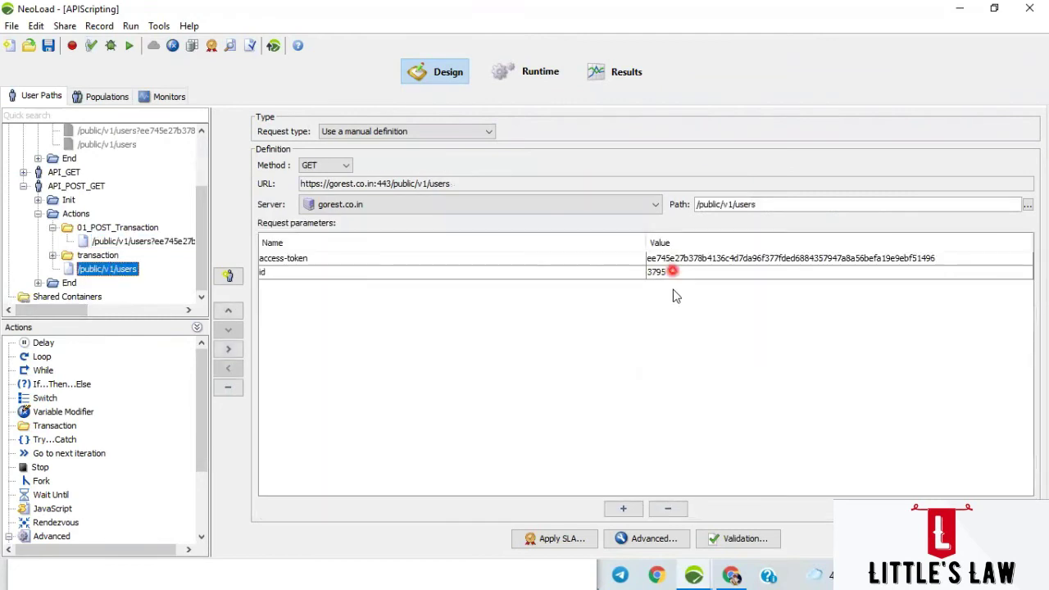
pyautogui.click(131, 243)
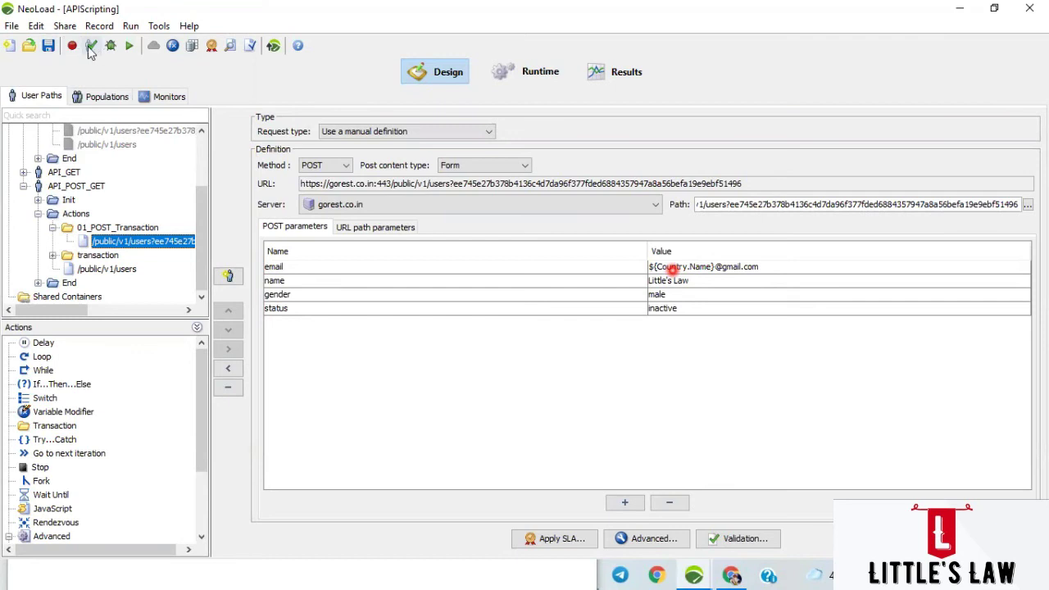
pyautogui.click(91, 47)
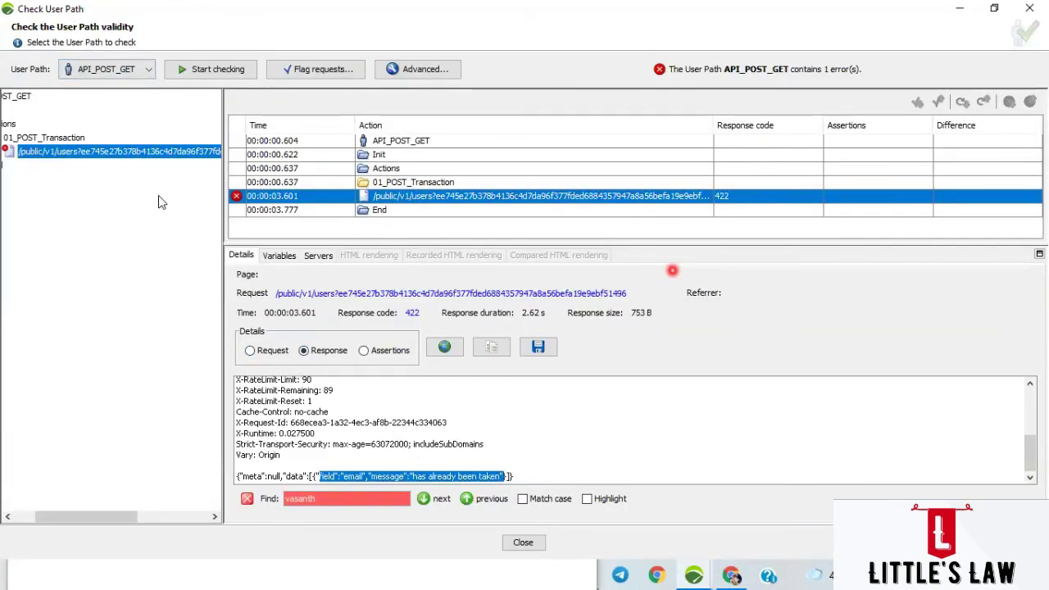
pyautogui.rightClick(113, 159)
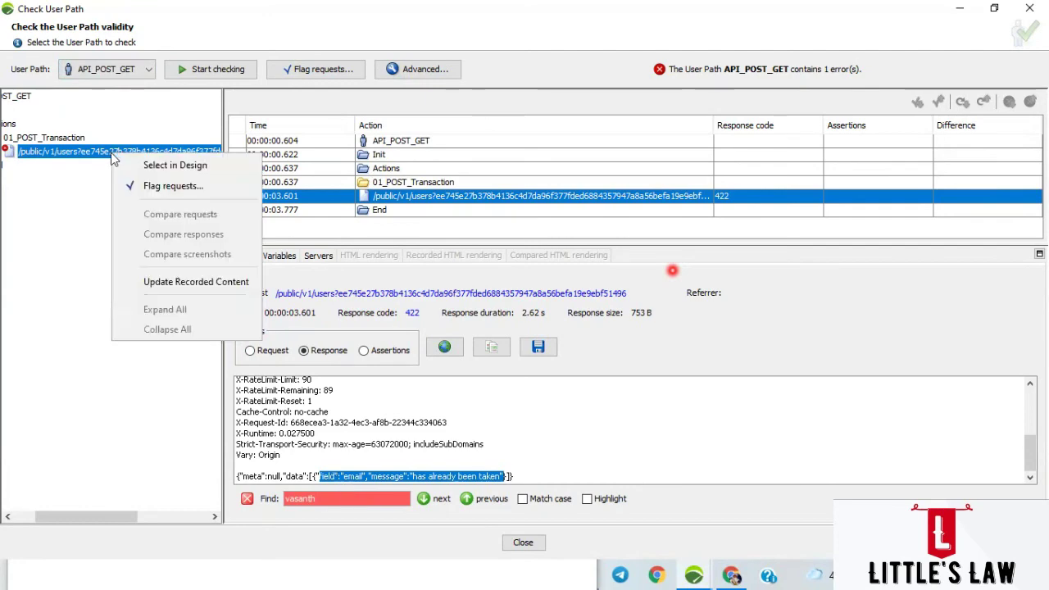
pyautogui.click(125, 158)
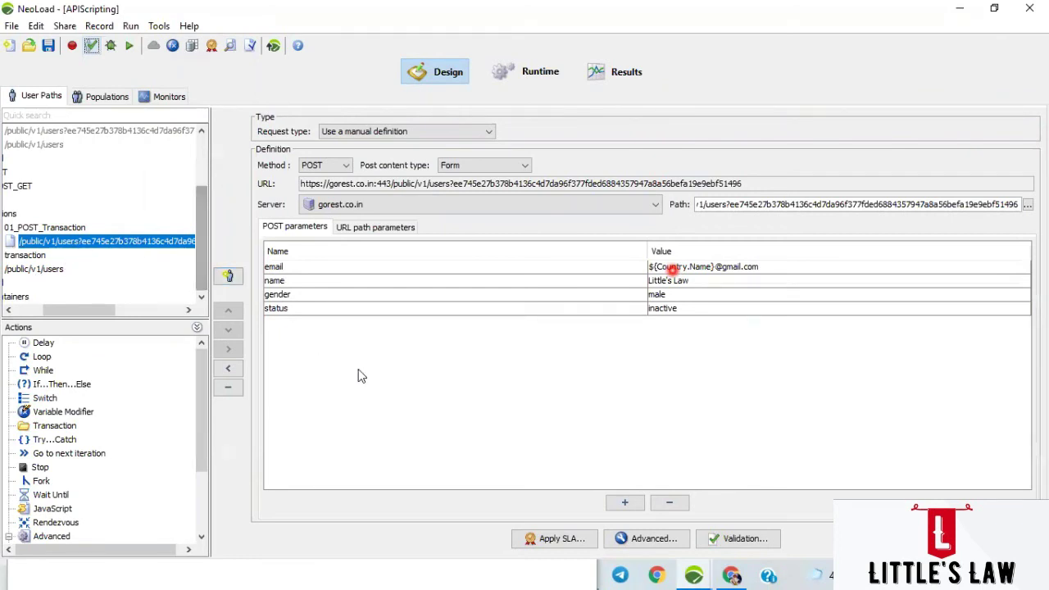
# Add a variable extractor named ID to the POST request's advanced parameters, extracting the value from both header and body
pyautogui.click(655, 534)
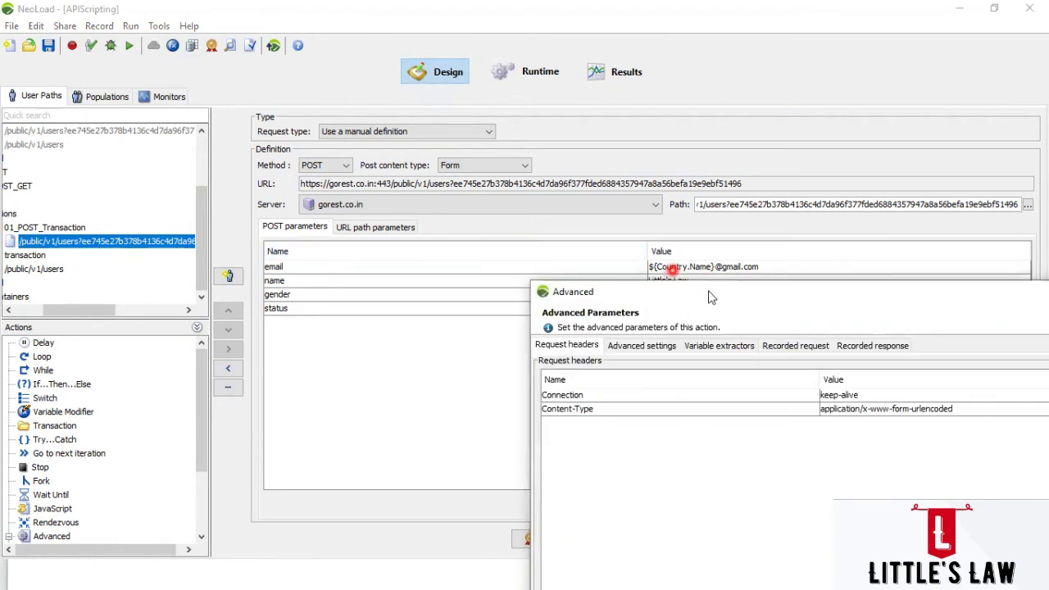
pyautogui.moveTo(715, 291); pyautogui.dragTo(409, 77)
pyautogui.click(430, 188)
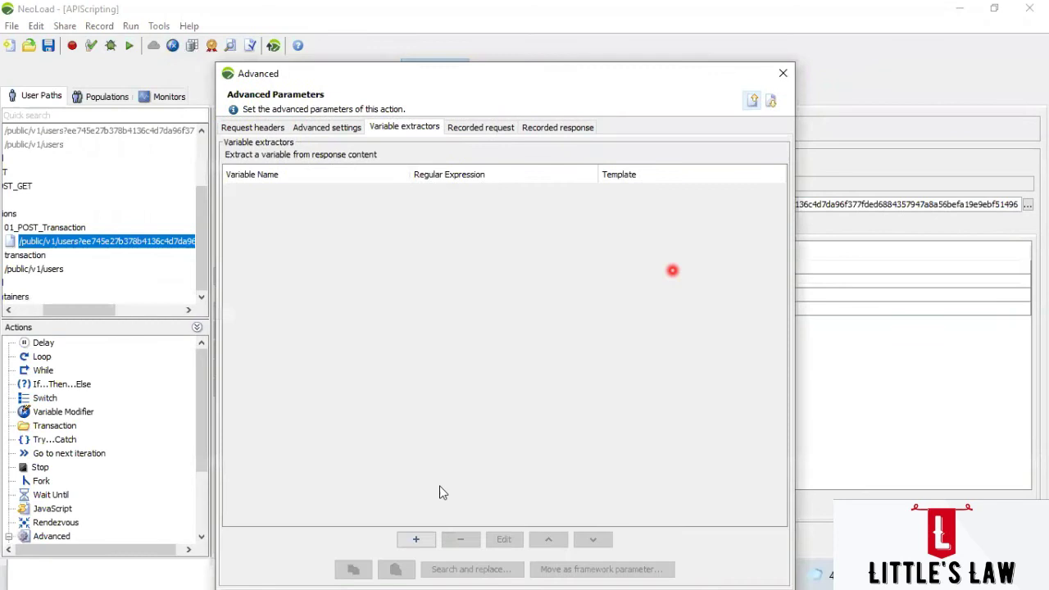
pyautogui.click(415, 540)
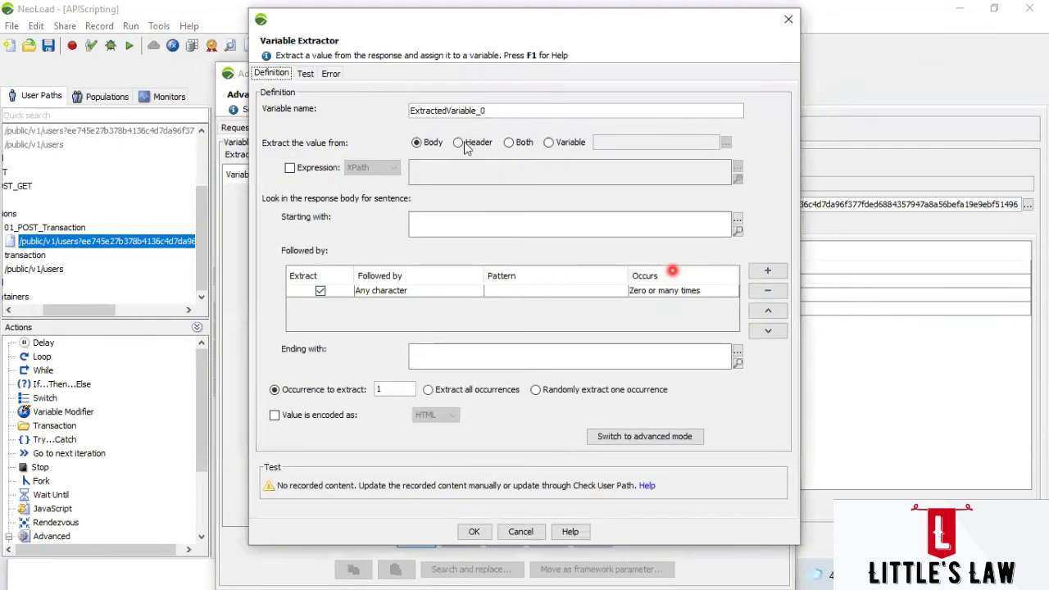
pyautogui.click(509, 143)
pyautogui.doubleClick(494, 113)
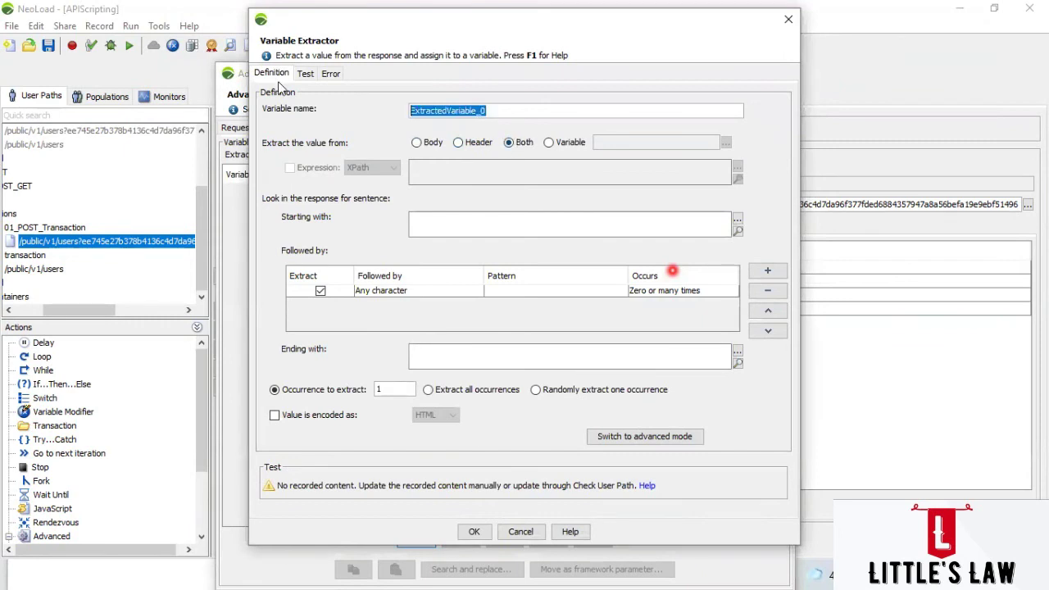
pyautogui.write('ID')
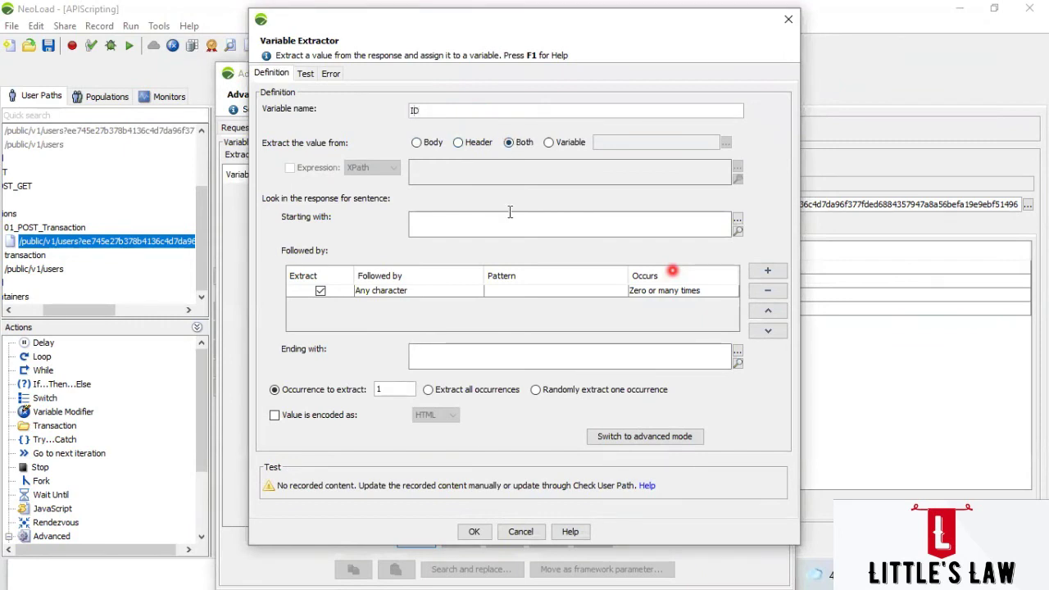
# Set the ID extractor to start with id=" and end with ", and save it in the POST request's advanced parameters
pyautogui.click(457, 222)
pyautogui.write('id="')
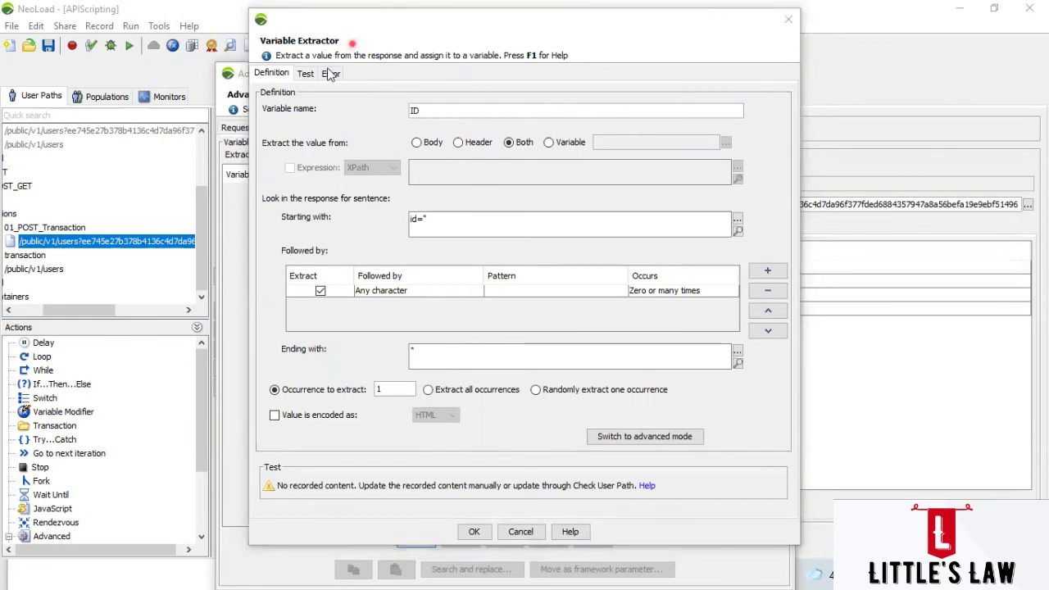
pyautogui.moveTo(332, 30); pyautogui.dragTo(157, 49)
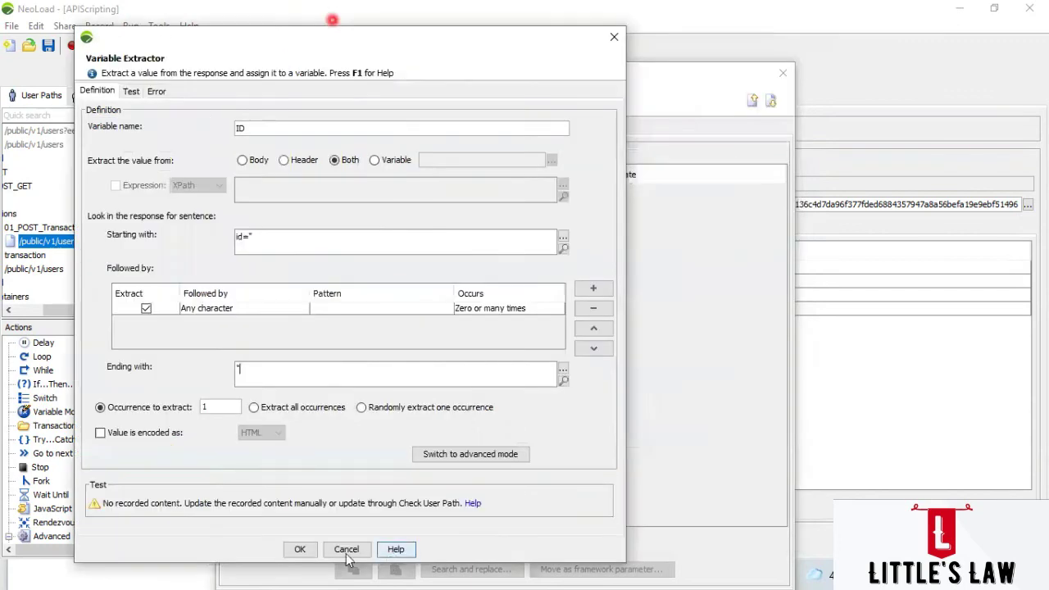
pyautogui.click(301, 549)
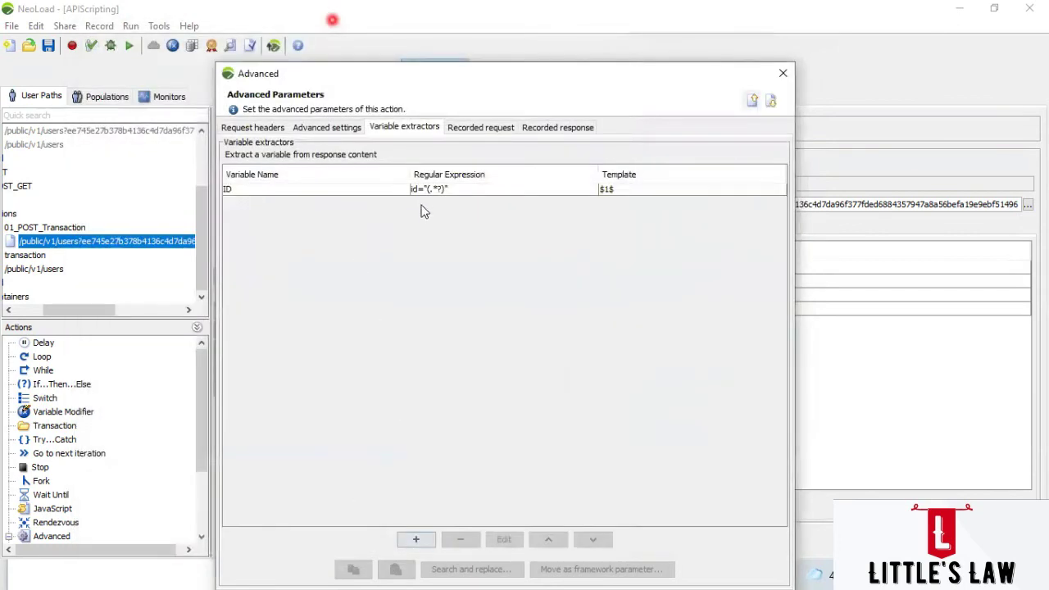
pyautogui.click(443, 191)
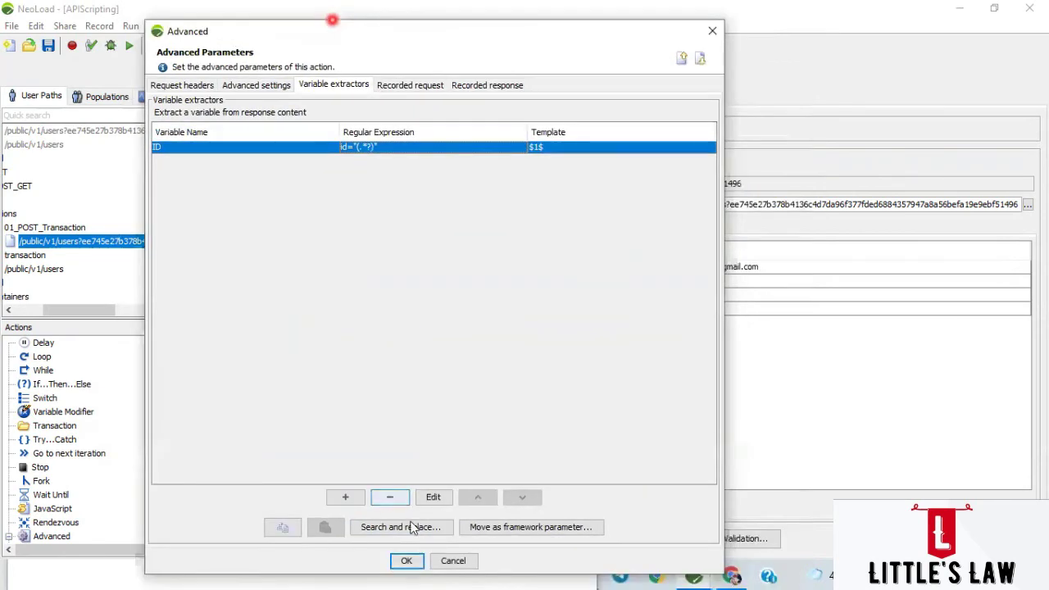
pyautogui.click(405, 560)
# Set the GET request's id parameter value to the expression ${ID}
pyautogui.click(45, 269)
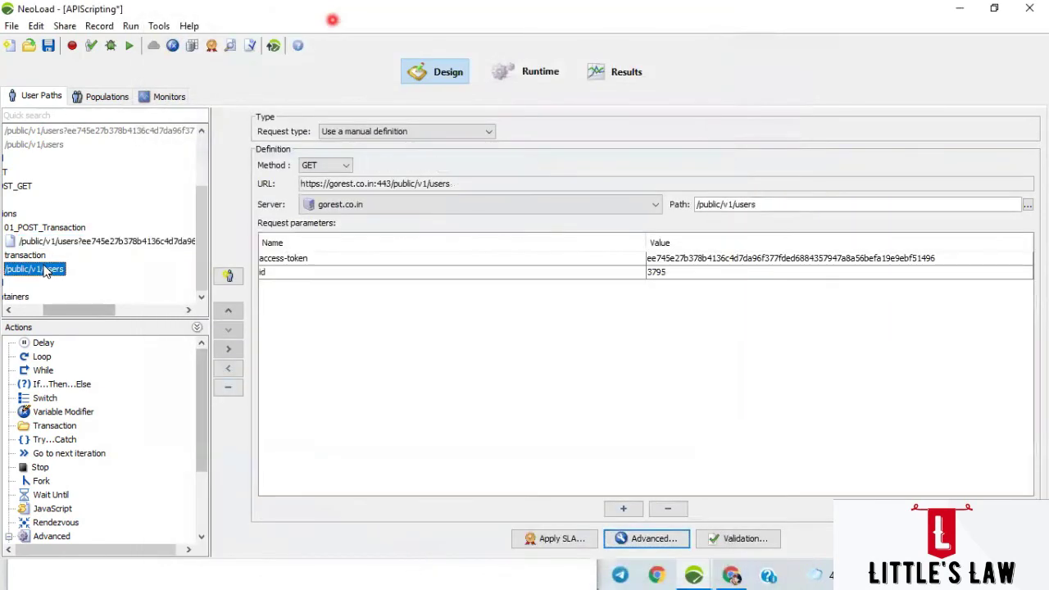
pyautogui.doubleClick(700, 273)
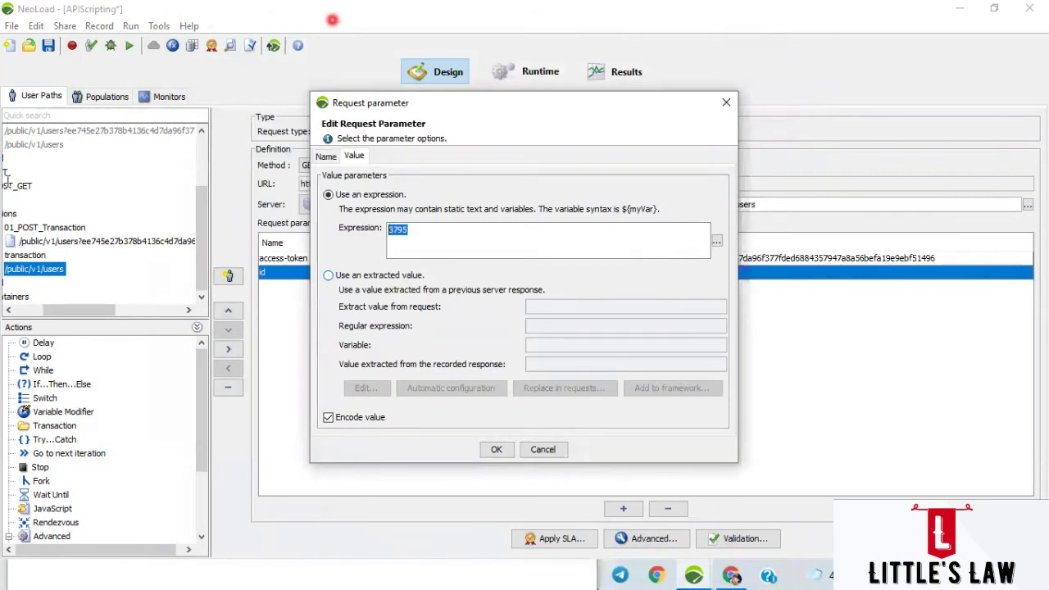
pyautogui.write('${')
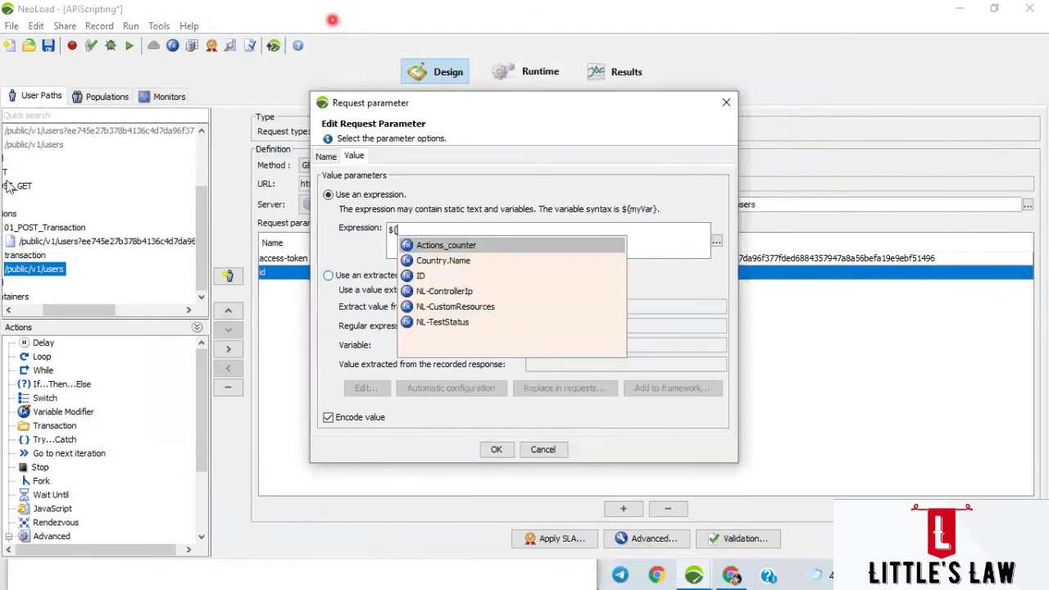
pyautogui.write('id')
pyautogui.press('BackSpace')
pyautogui.press('BackSpace')
pyautogui.press('Down')
pyautogui.press('Down')
pyautogui.press('Return')
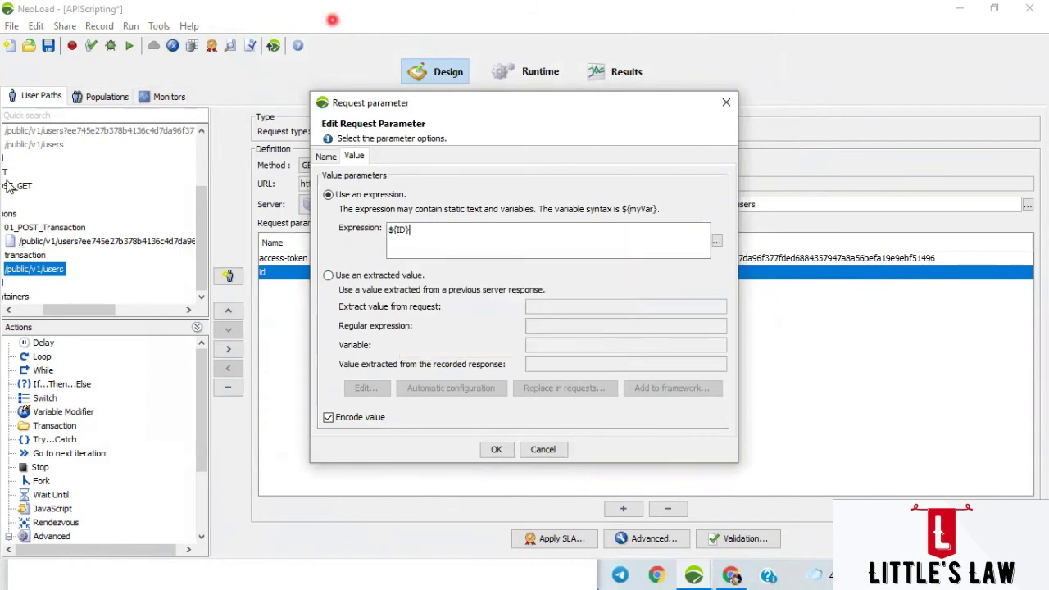
pyautogui.click(496, 451)
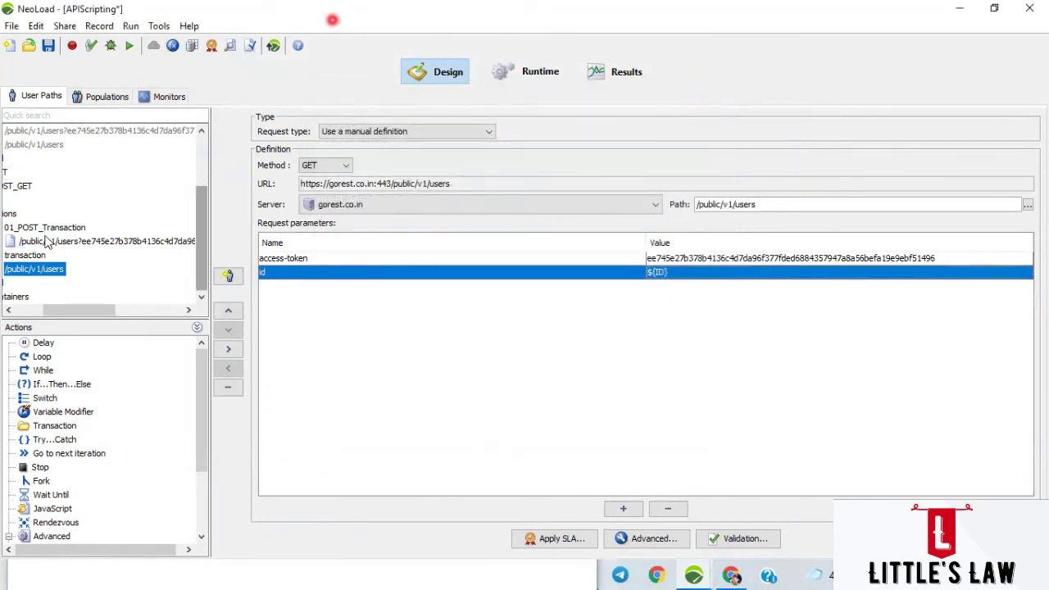
# Run the validity check on the API_POST_GET user path
pyautogui.moveTo(63, 318); pyautogui.dragTo(29, 316)
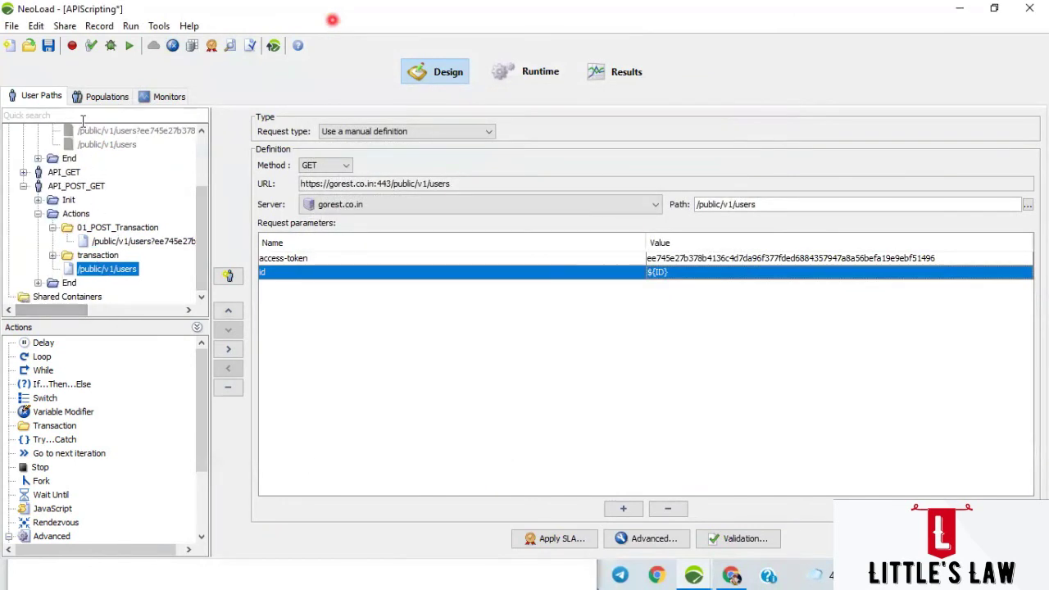
pyautogui.click(91, 45)
pyautogui.click(213, 68)
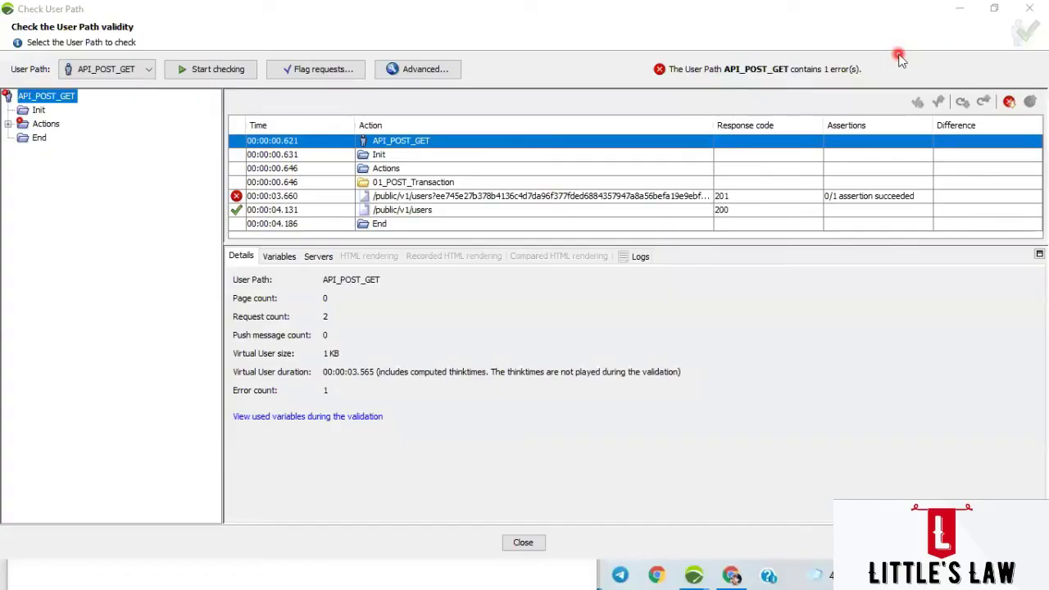
# Examine the POST request's response body and the variables used and extracted during the validation
pyautogui.click(511, 205)
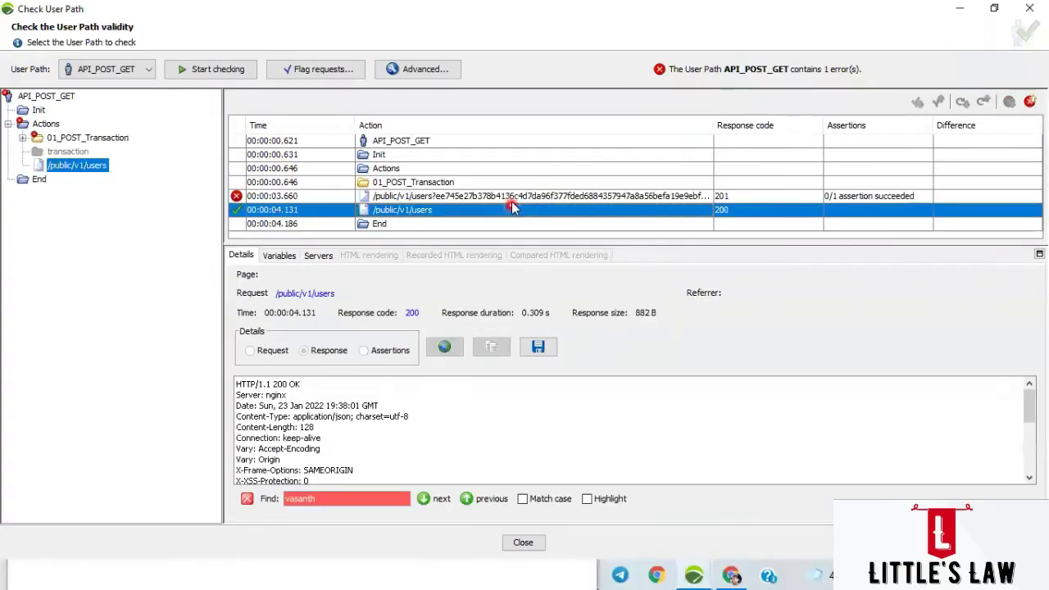
pyautogui.click(511, 196)
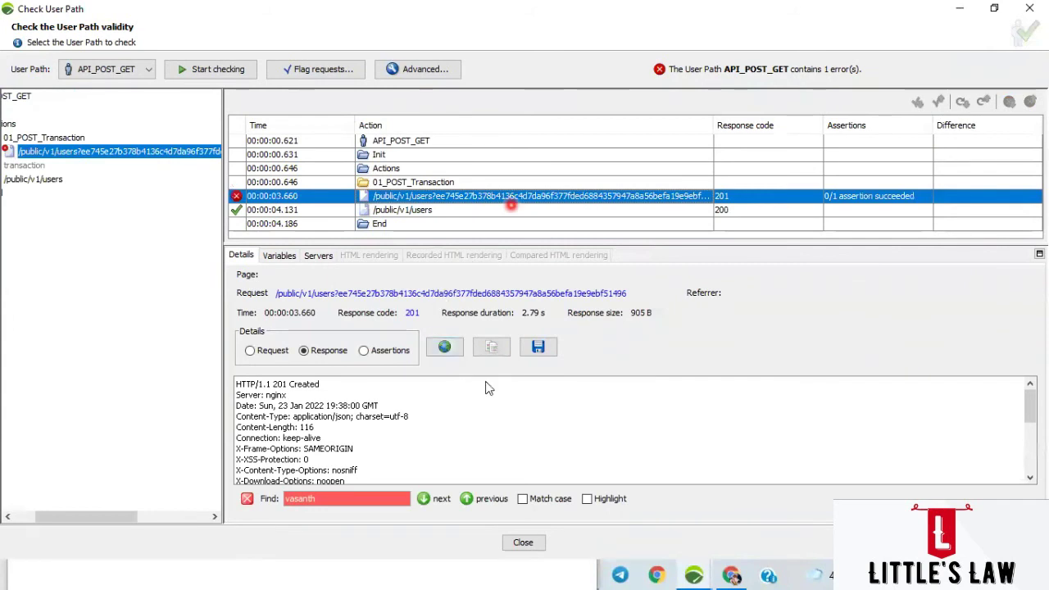
pyautogui.scroll(-5, 489, 387)
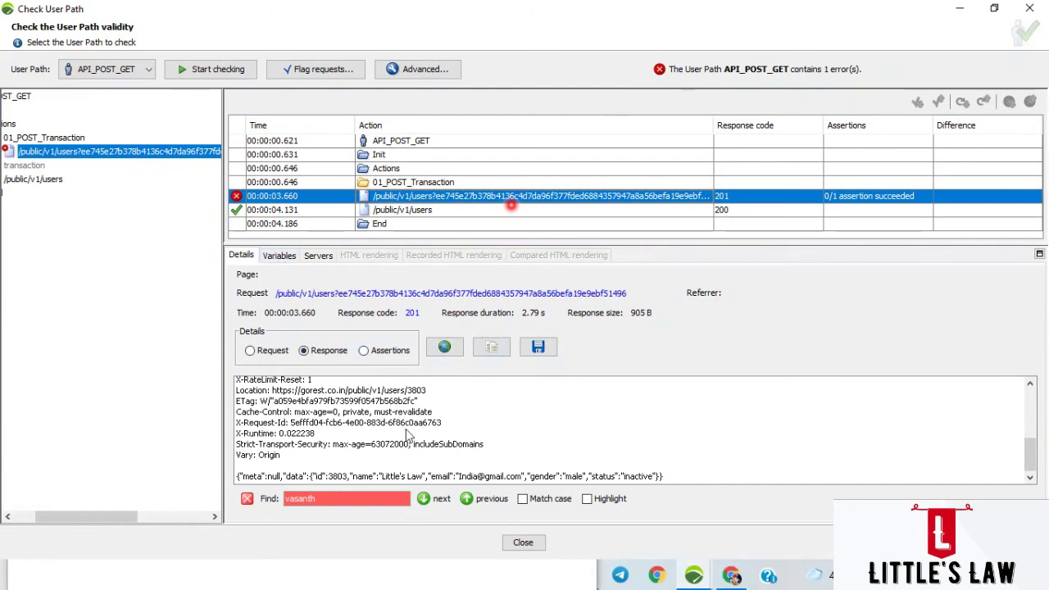
pyautogui.click(288, 256)
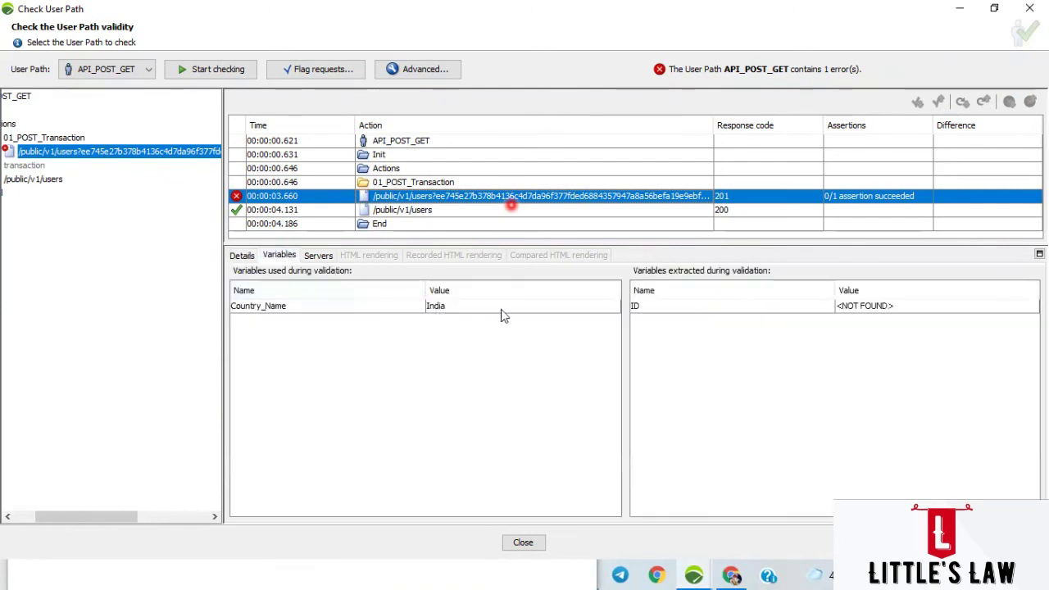
pyautogui.click(851, 308)
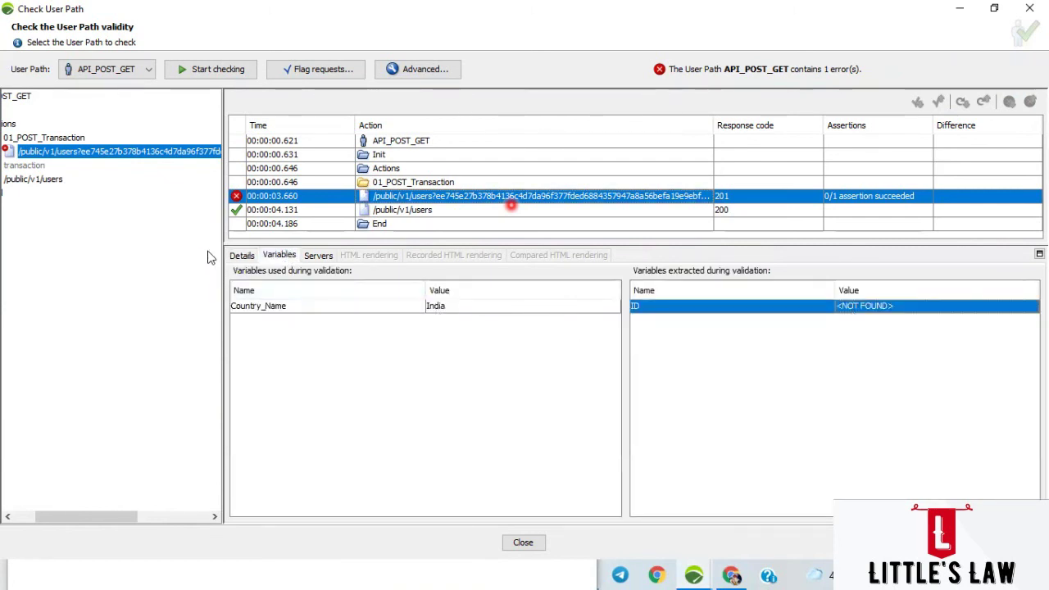
# Copy the fragment "data":{"id":3803, from the POST request's response body
pyautogui.click(242, 257)
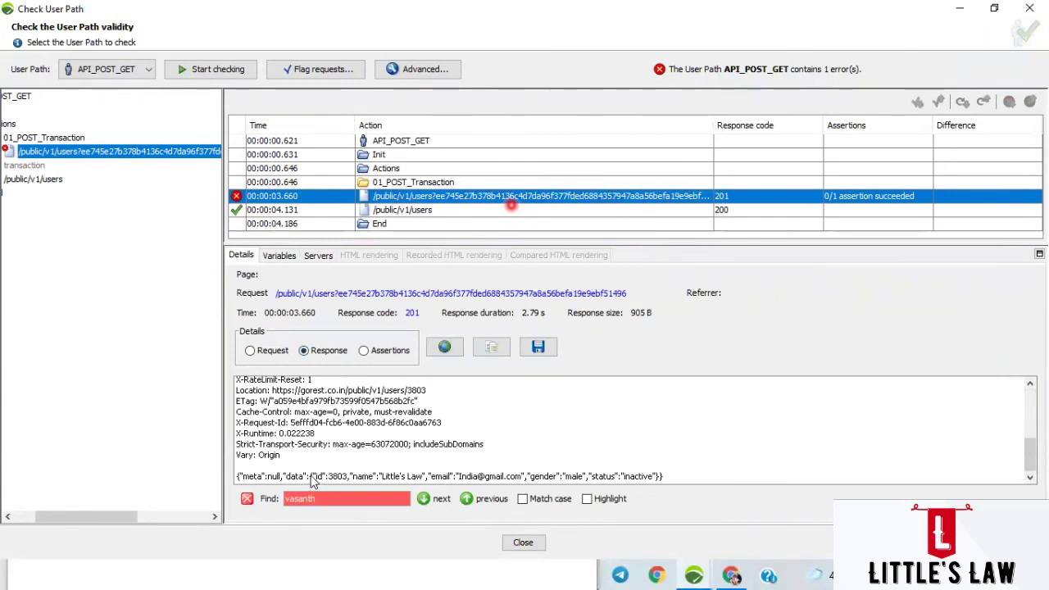
pyautogui.moveTo(311, 481); pyautogui.dragTo(350, 483)
pyautogui.rightClick(350, 483)
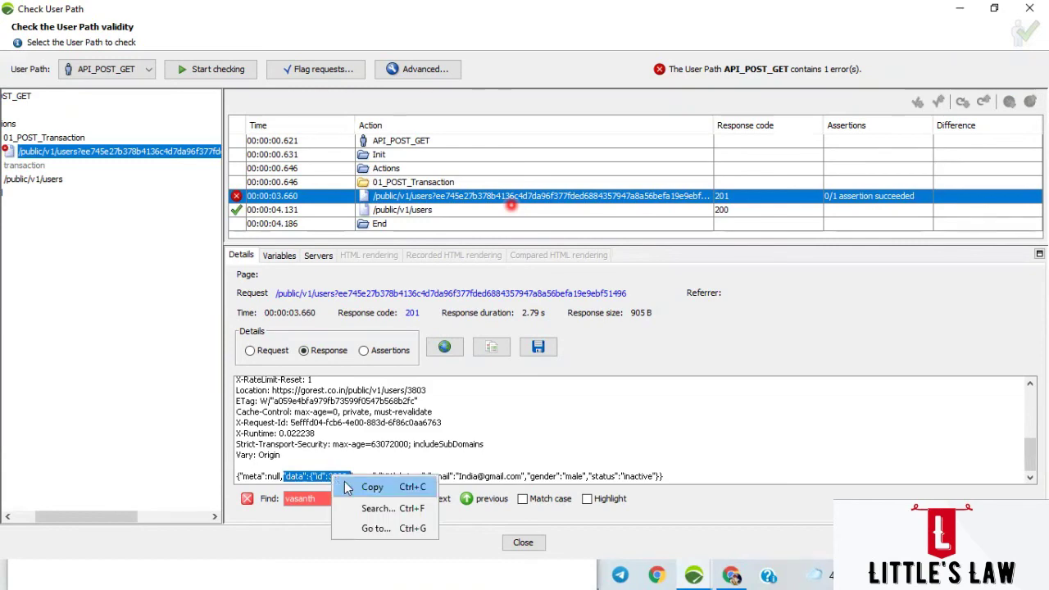
pyautogui.click(354, 487)
# Set the starting text of the POST request's ID variable extractor to "data":{"id":
pyautogui.rightClick(117, 163)
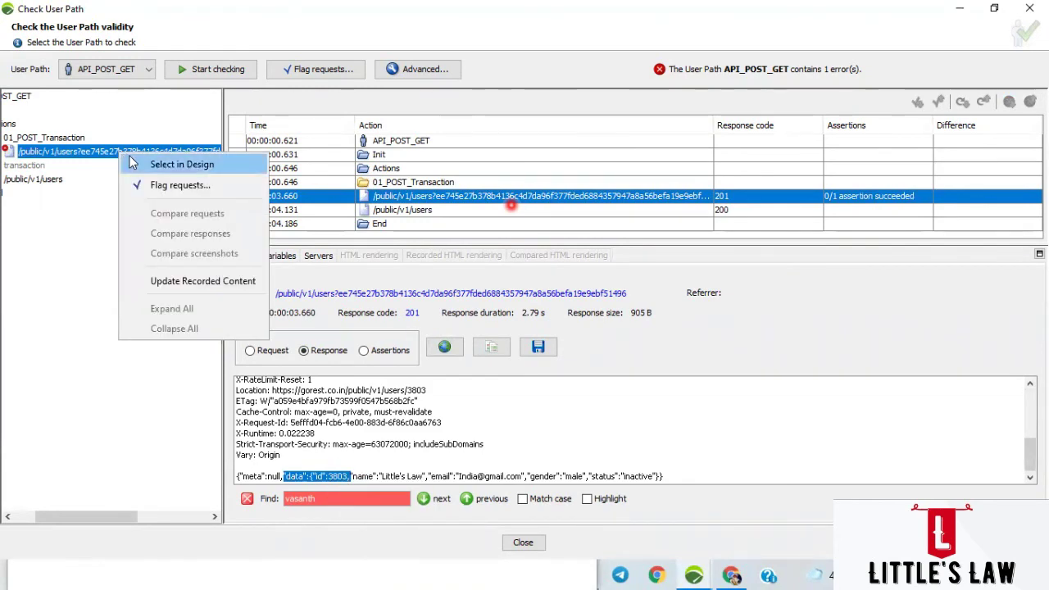
pyautogui.click(164, 163)
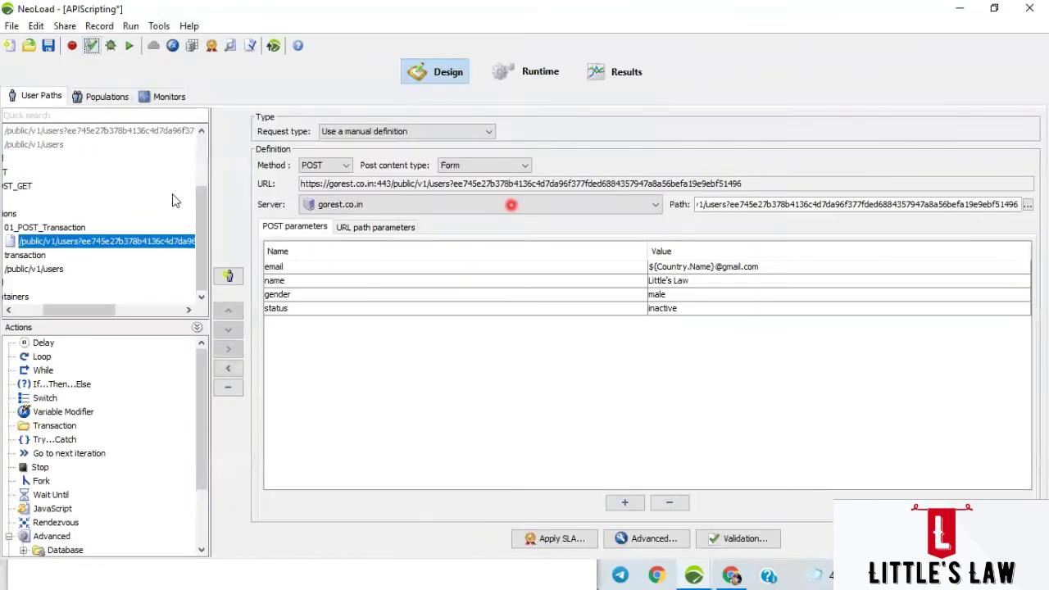
pyautogui.click(637, 534)
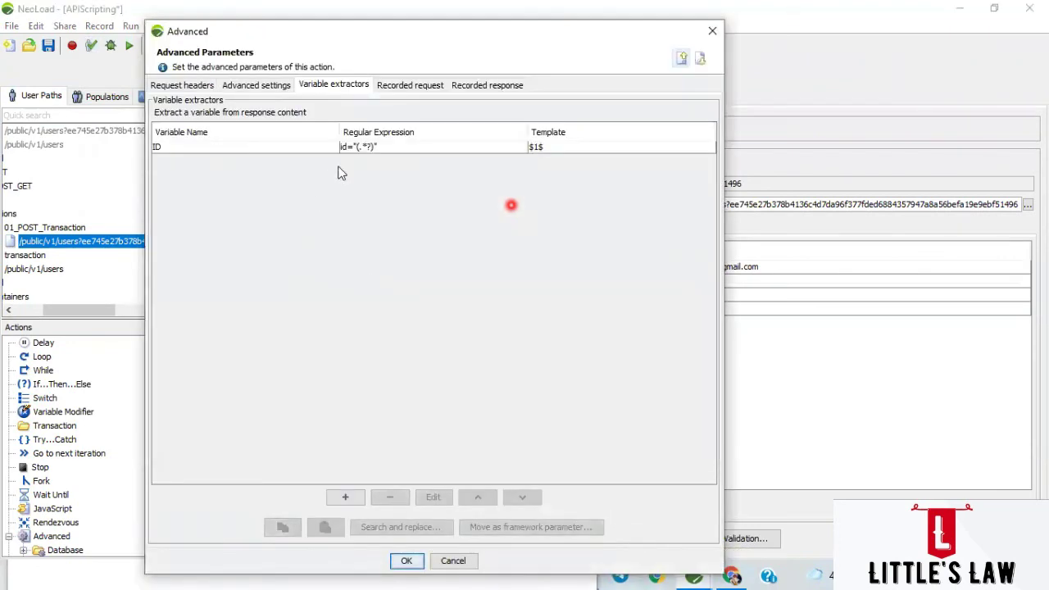
pyautogui.click(364, 148)
pyautogui.doubleClick(364, 148)
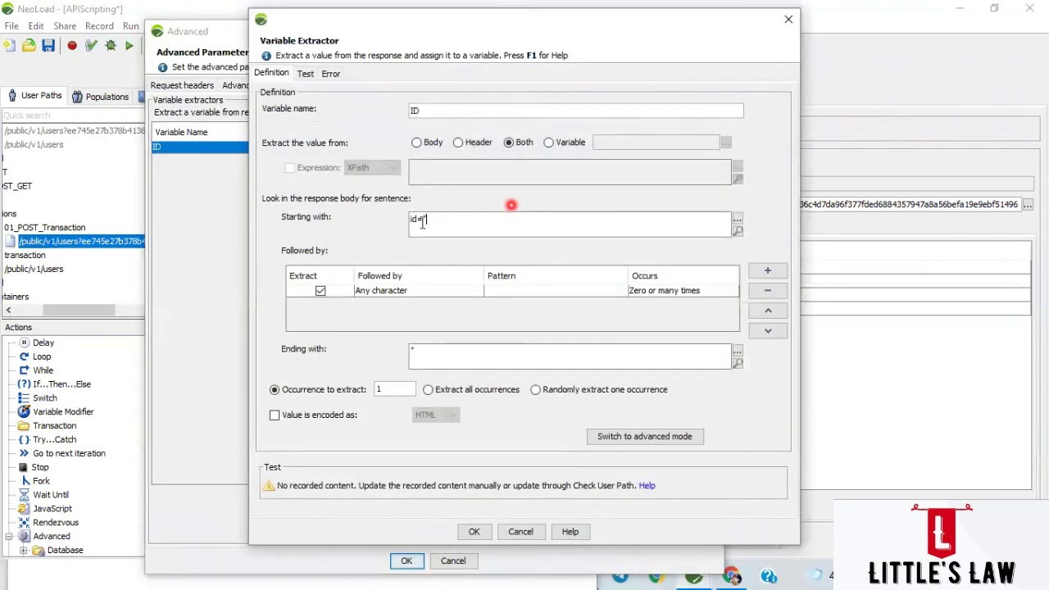
pyautogui.moveTo(468, 221); pyautogui.dragTo(341, 215)
pyautogui.hotkey('ctrl', 'v')
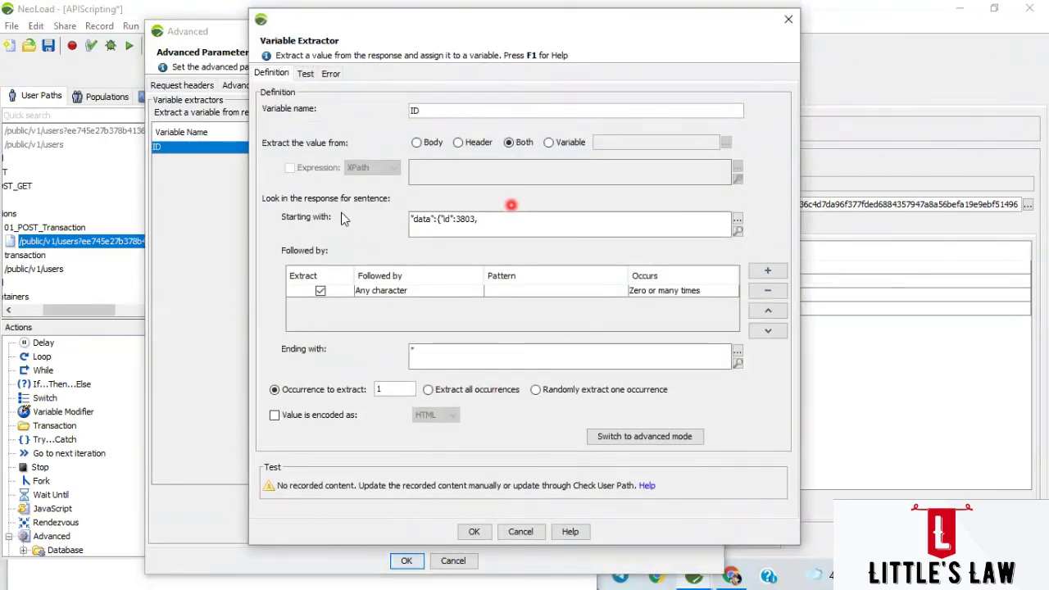
pyautogui.press('BackSpace')
pyautogui.press('BackSpace')
pyautogui.press('BackSpace')
pyautogui.press('BackSpace')
pyautogui.press('BackSpace')
# Set the ID extractor's ending text to a comma and save the POST request's advanced parameters
pyautogui.click(430, 356)
pyautogui.hotkey('ctrl', 'a')
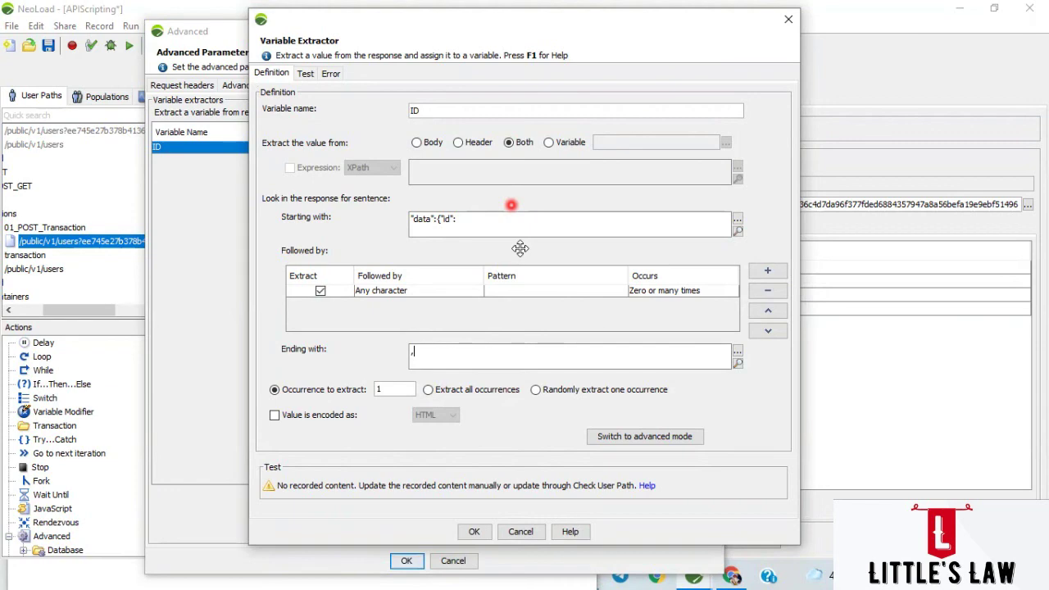
pyautogui.click(473, 531)
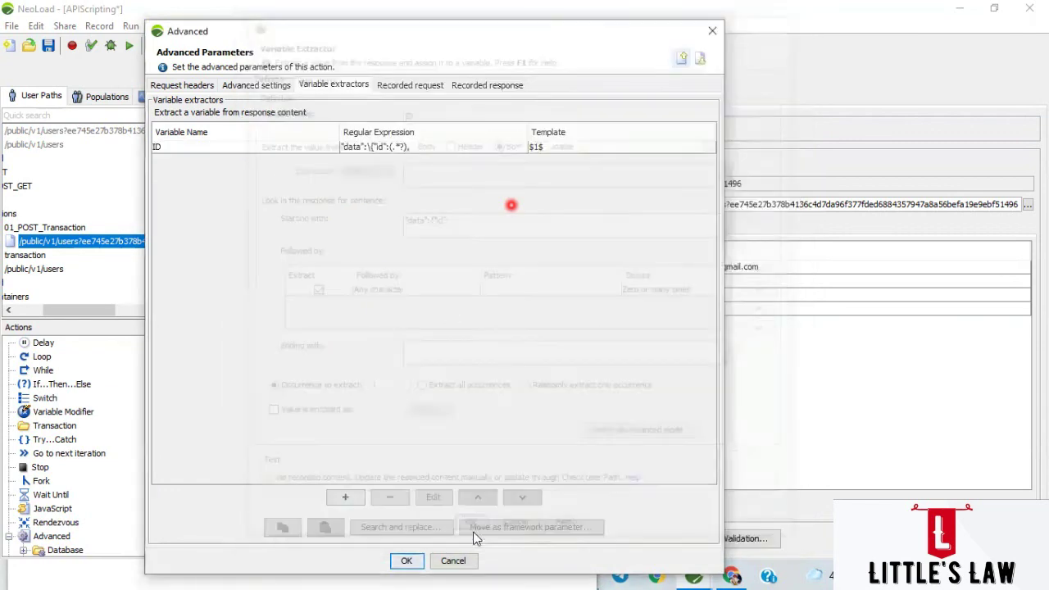
pyautogui.click(407, 560)
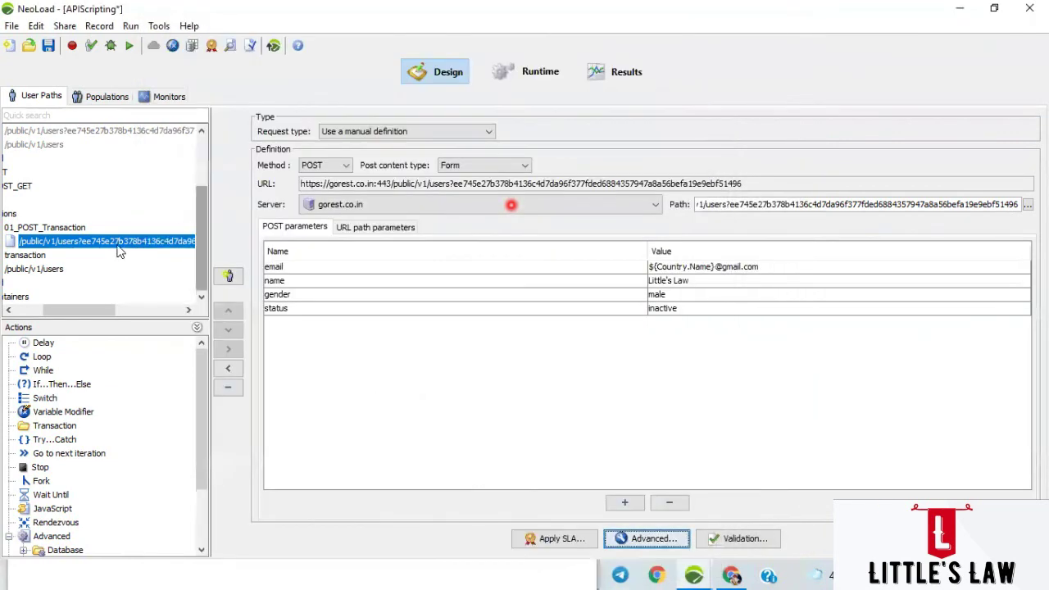
# Change the first value of the Country list variable to India1
pyautogui.click(172, 45)
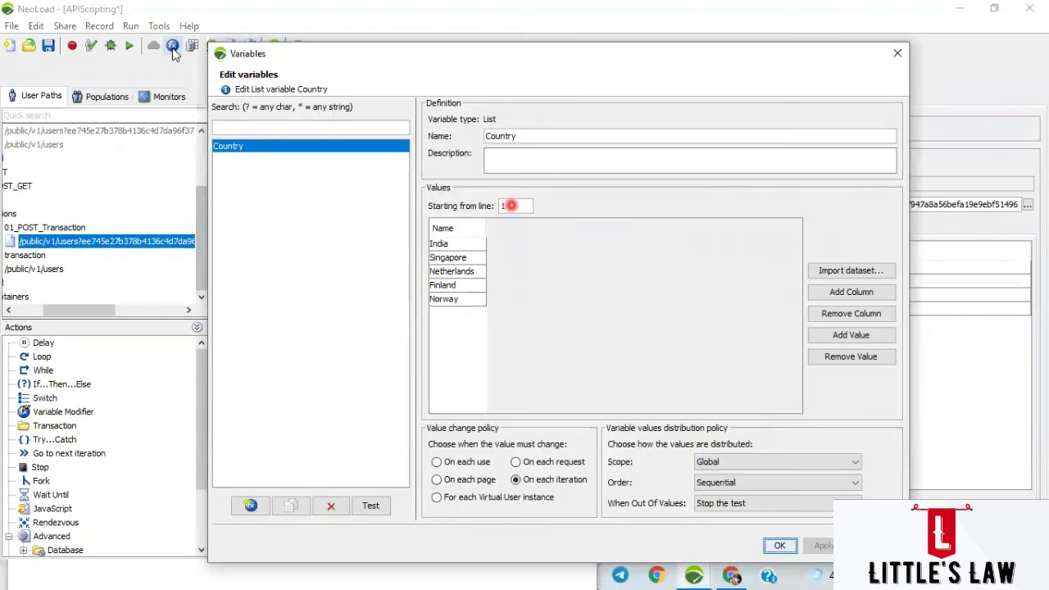
pyautogui.click(458, 244)
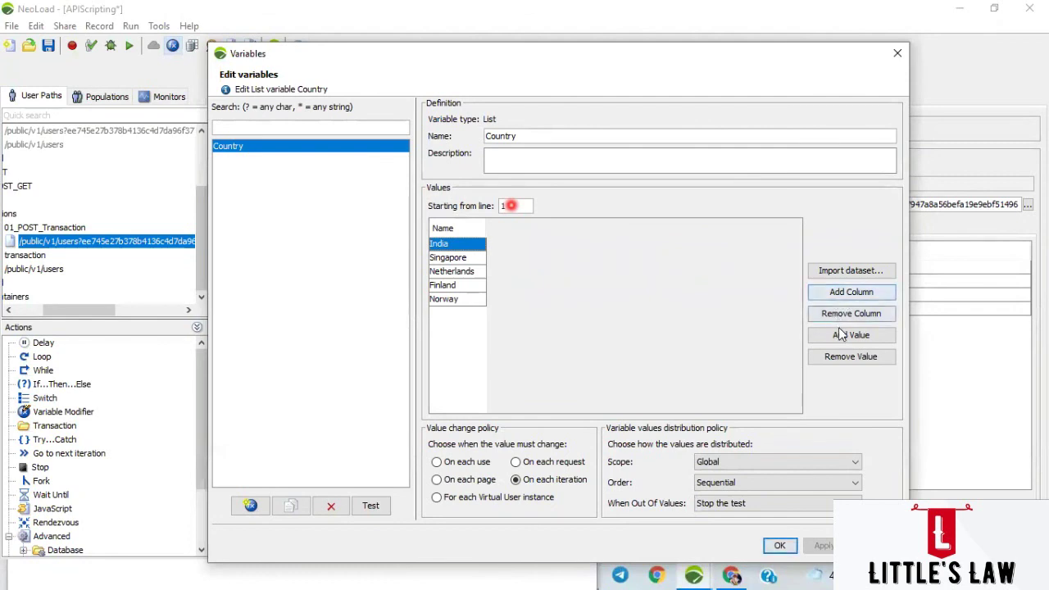
pyautogui.doubleClick(457, 244)
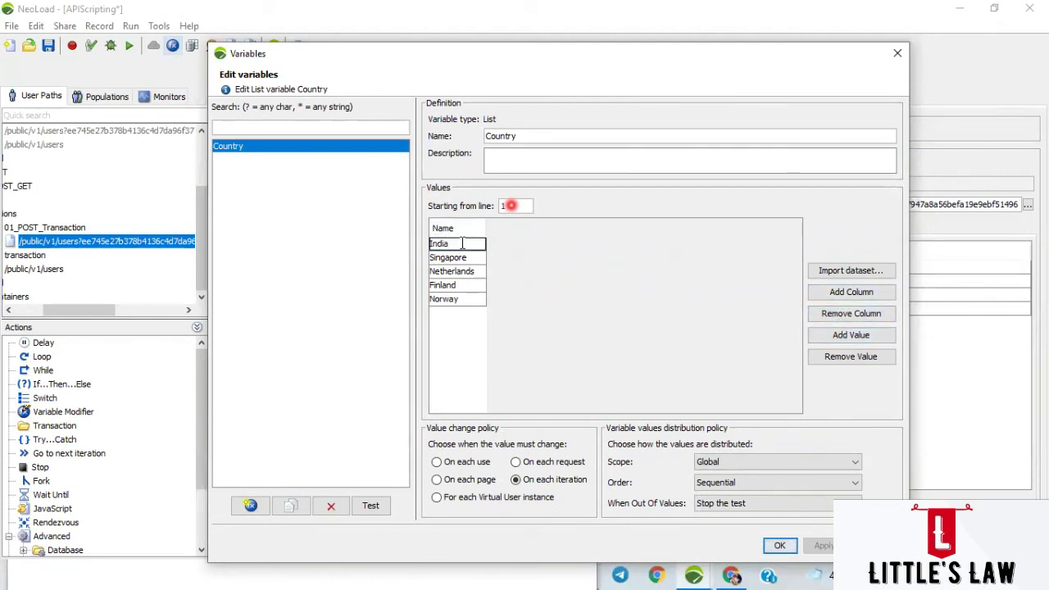
pyautogui.write('1')
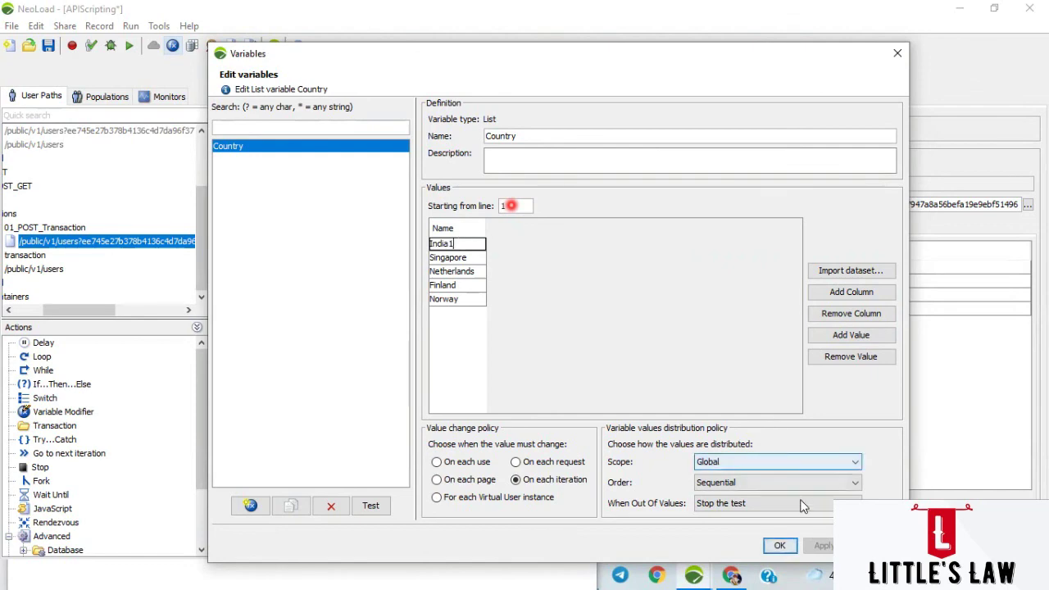
pyautogui.click(779, 544)
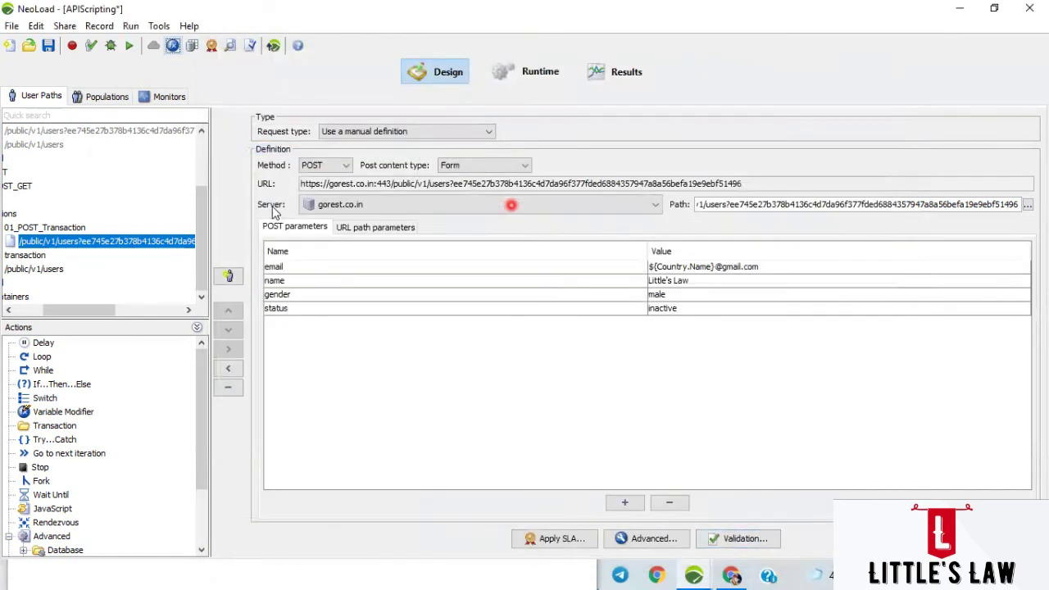
# Run the validity check on the API_POST_GET user path and inspect the POST request's response body and extracted variables
pyautogui.click(91, 45)
pyautogui.click(187, 72)
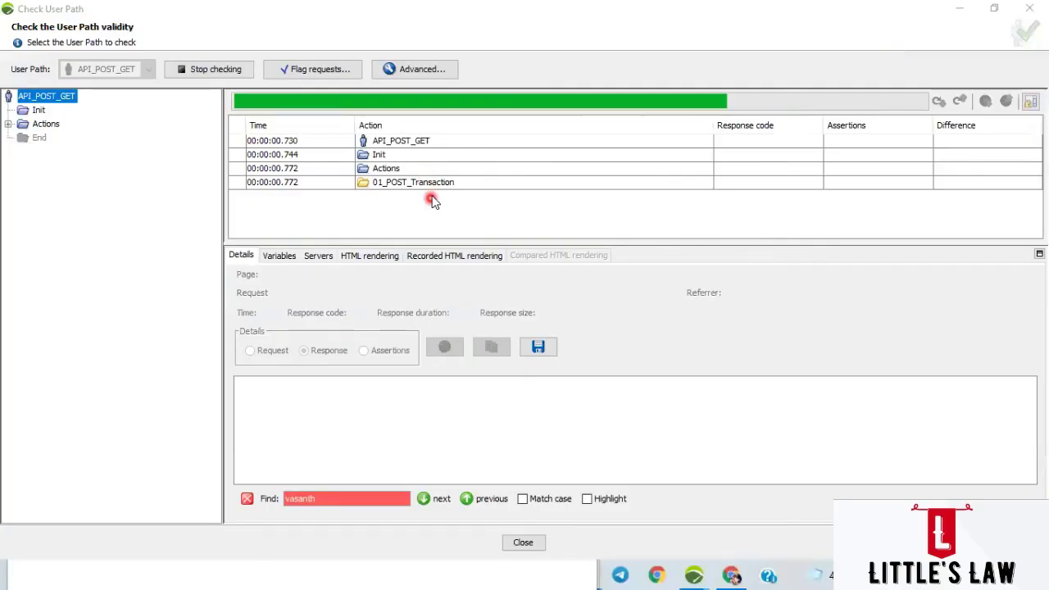
pyautogui.click(434, 196)
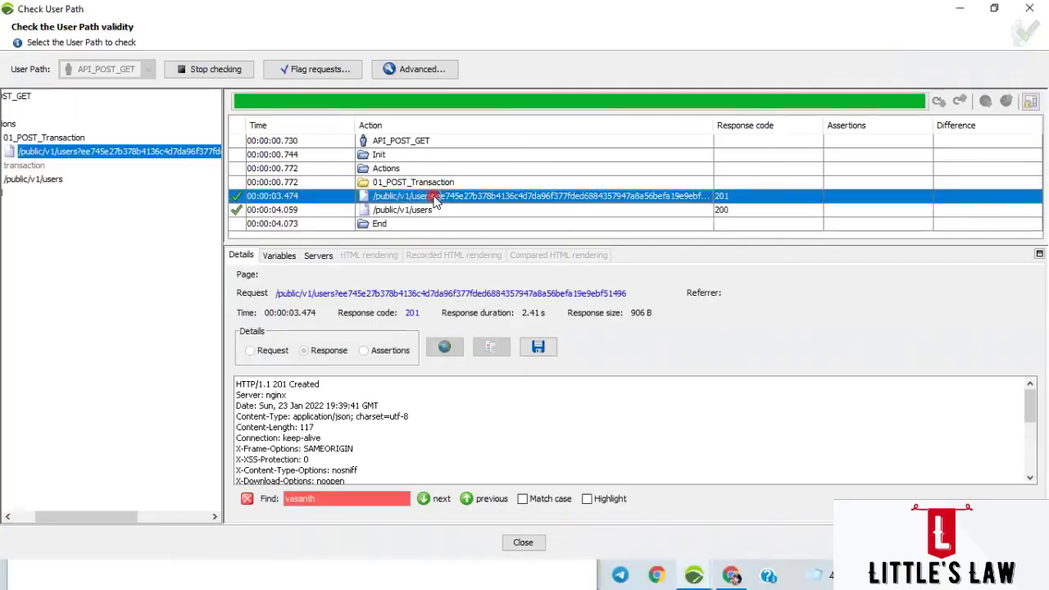
pyautogui.click(435, 196)
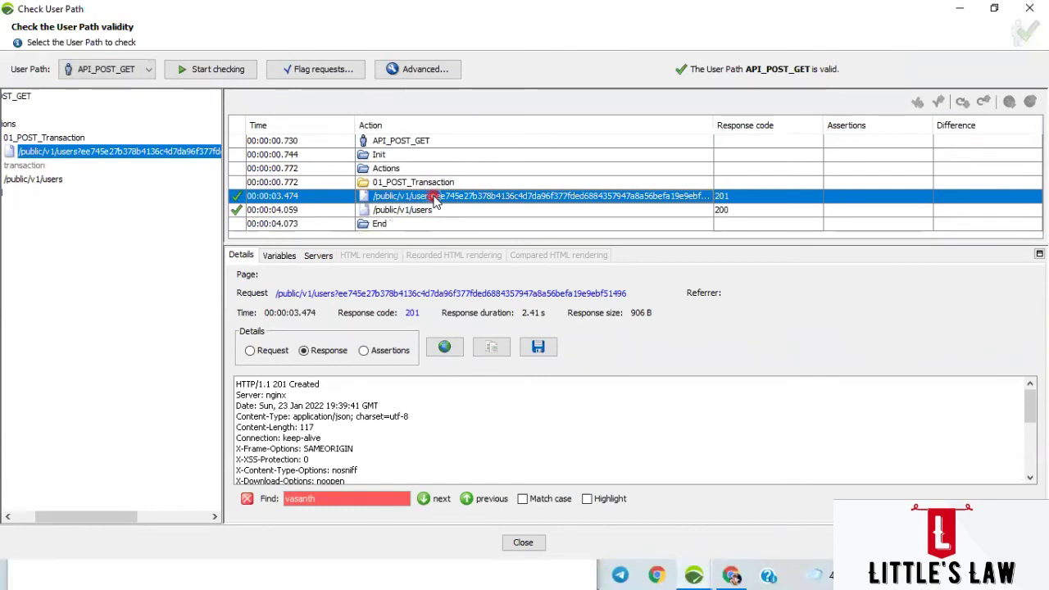
pyautogui.scroll(-5, 390, 431)
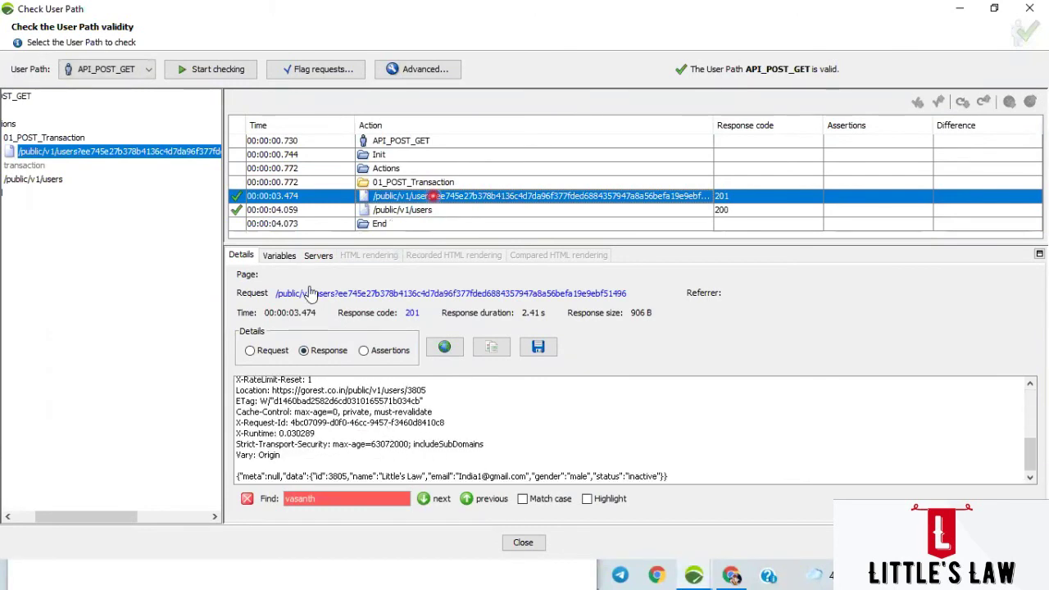
pyautogui.click(282, 254)
pyautogui.click(863, 311)
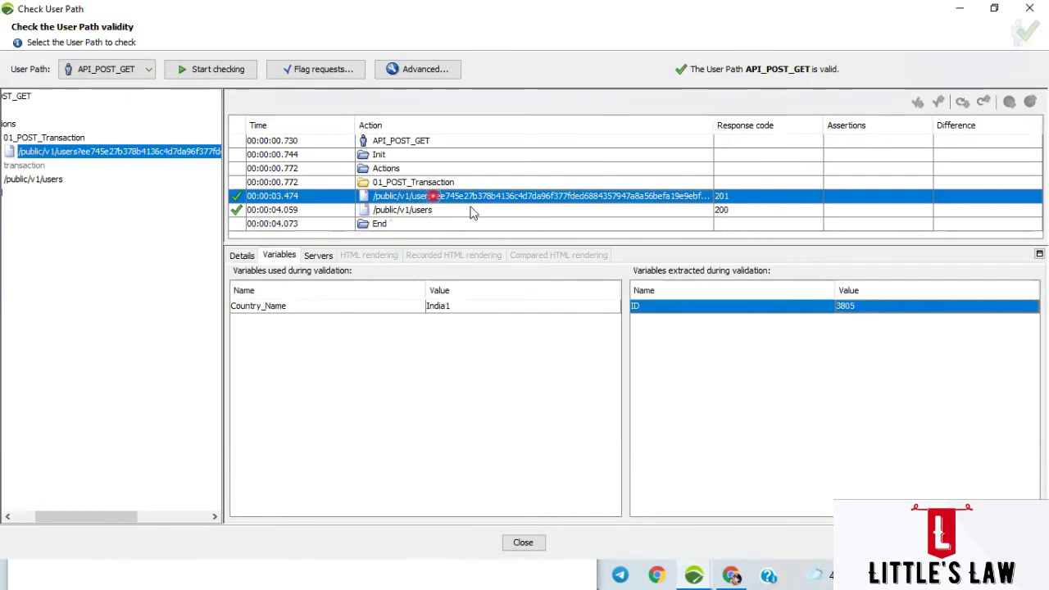
# Examine the variables used by the GET request and the id and email in its response body
pyautogui.click(472, 212)
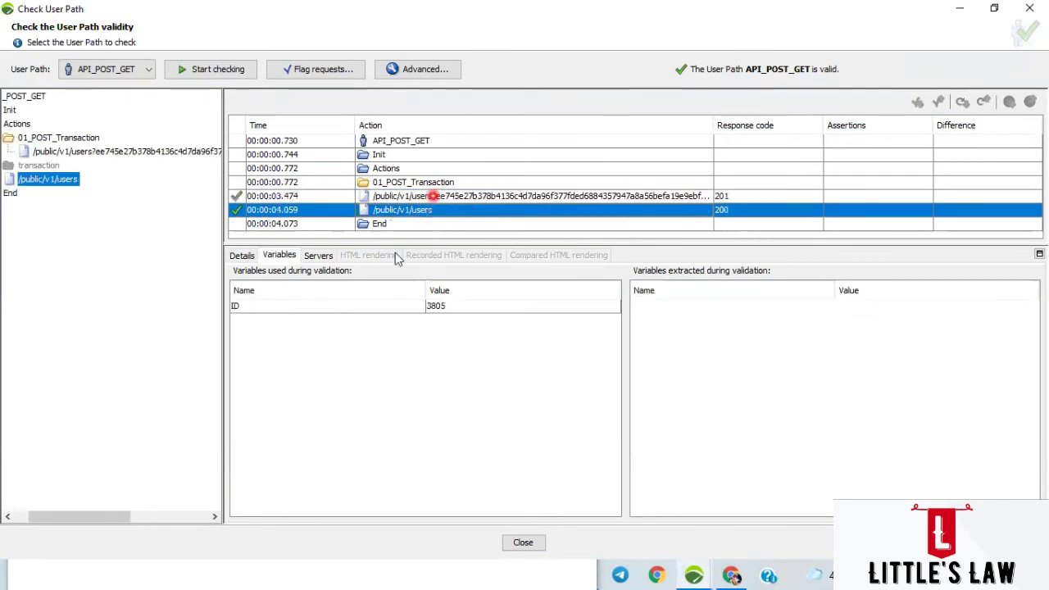
pyautogui.click(244, 256)
pyautogui.scroll(-1, 483, 439)
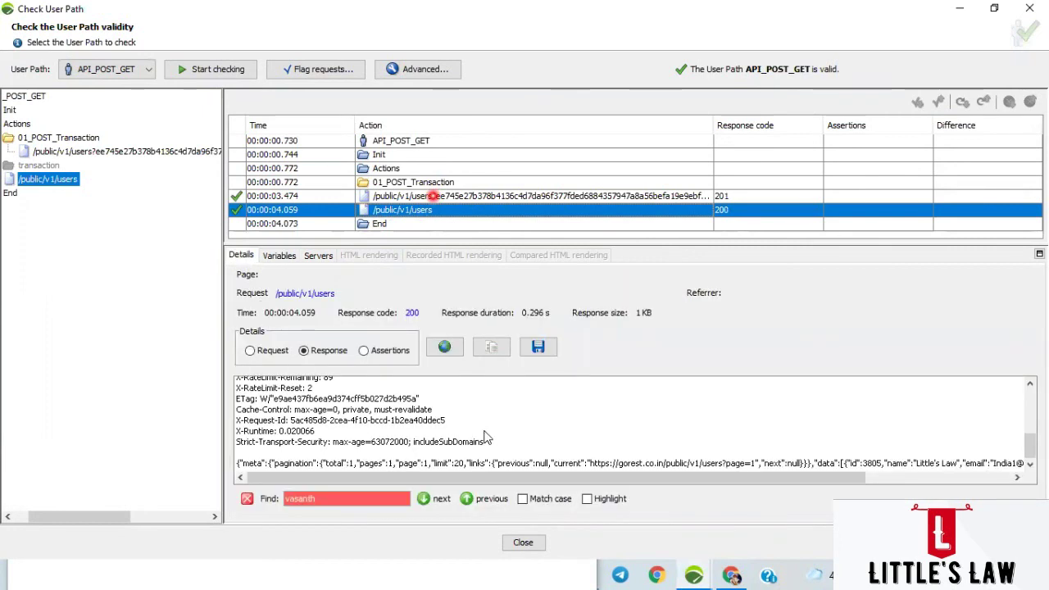
pyautogui.moveTo(474, 476); pyautogui.dragTo(649, 481)
pyautogui.doubleClick(686, 462)
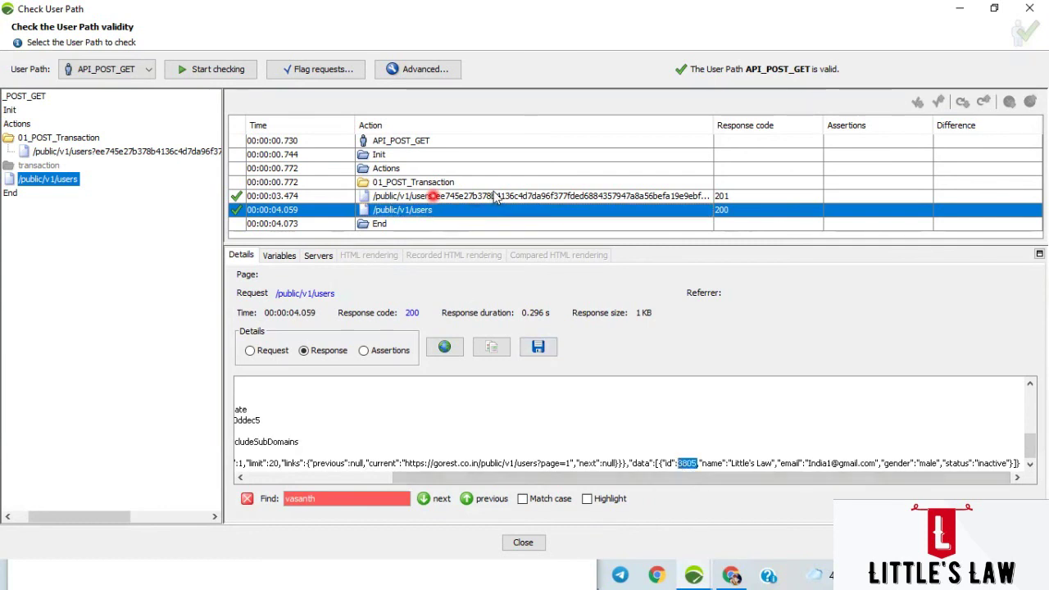
pyautogui.doubleClick(819, 464)
pyautogui.moveTo(809, 463); pyautogui.dragTo(870, 463)
# Open the checked GET request in the design view and look over the user path tree
pyautogui.rightClick(65, 178)
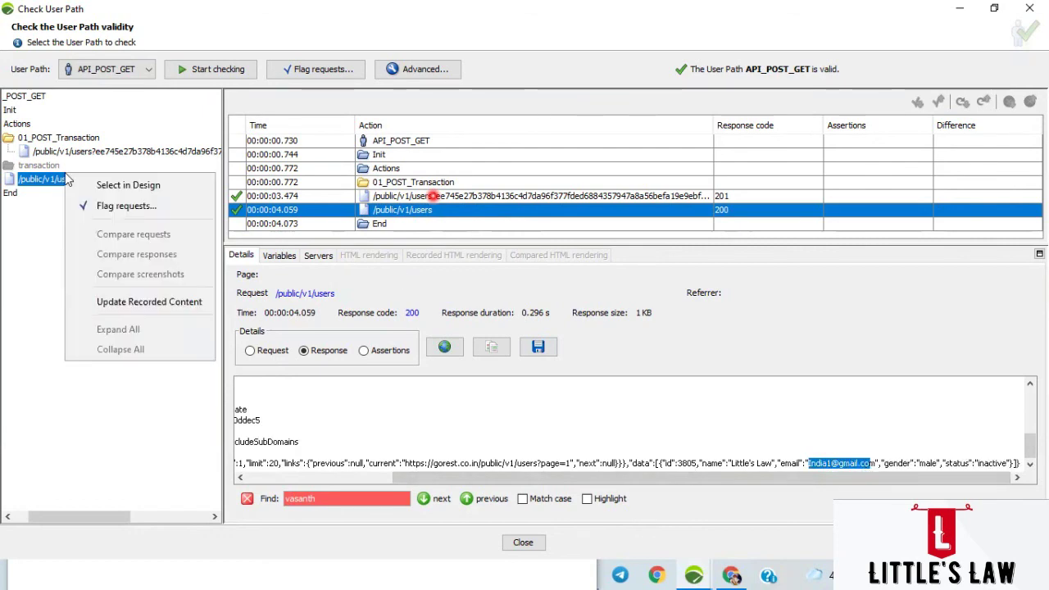
pyautogui.click(105, 187)
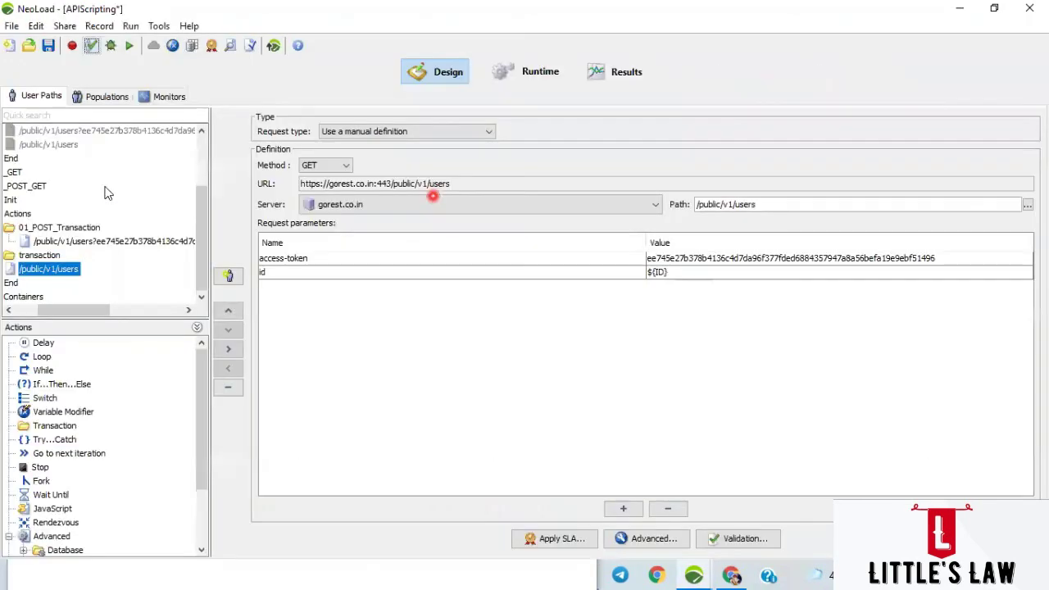
pyautogui.moveTo(98, 310); pyautogui.dragTo(74, 312)
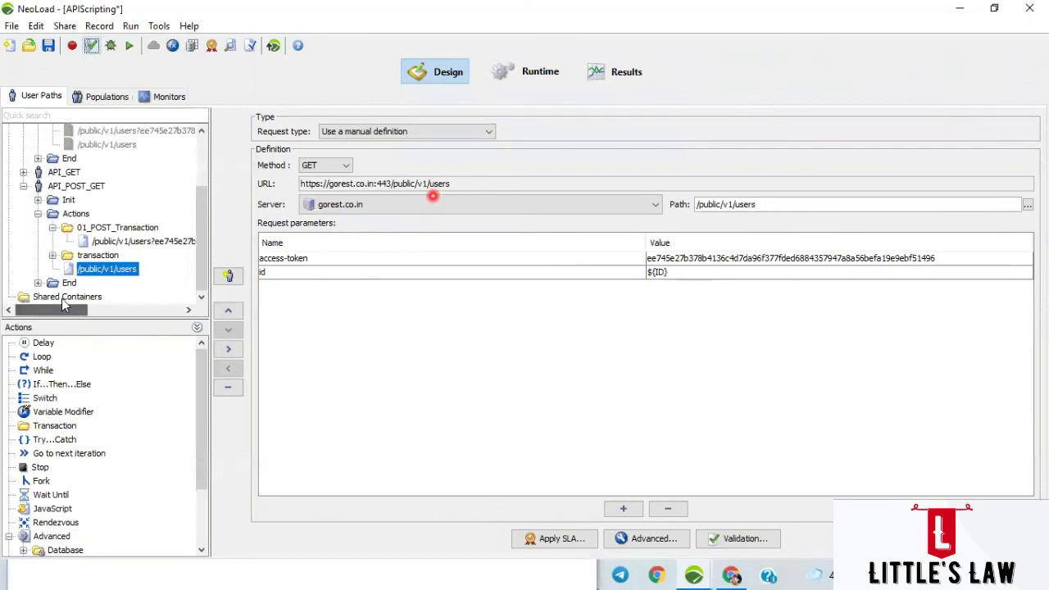
pyautogui.scroll(2, 102, 233)
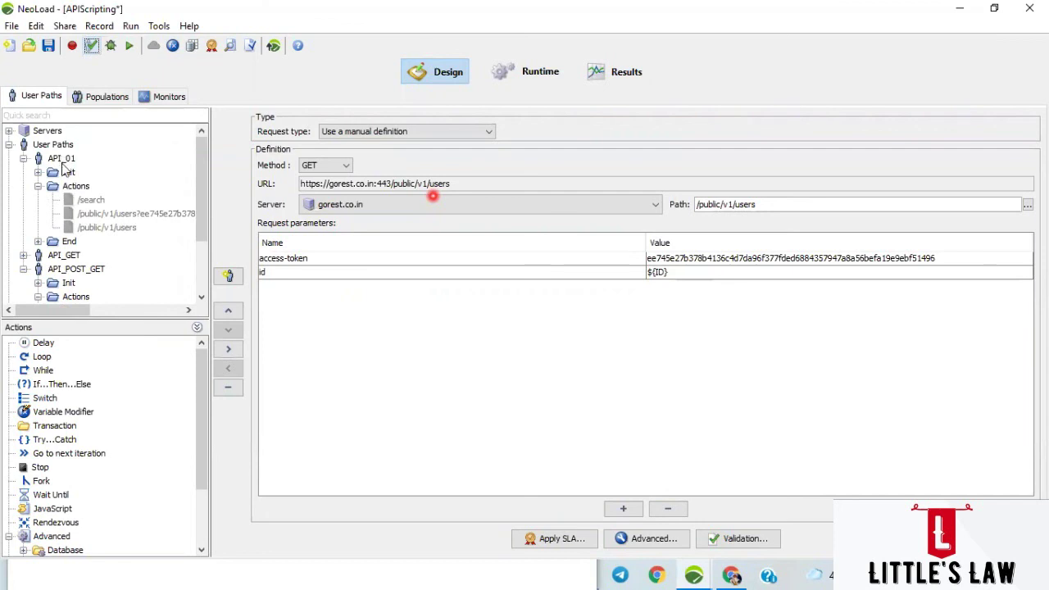
pyautogui.scroll(-1, 98, 251)
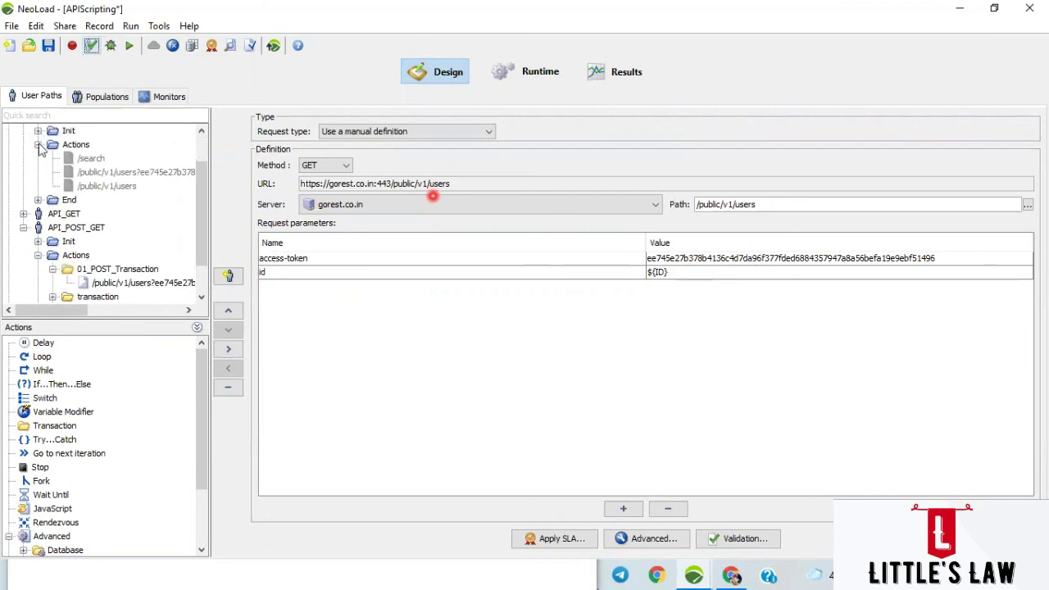
# Collapse API_01's actions, expand API_GET's, and review the country parameter of its /search request
pyautogui.click(38, 145)
pyautogui.click(23, 172)
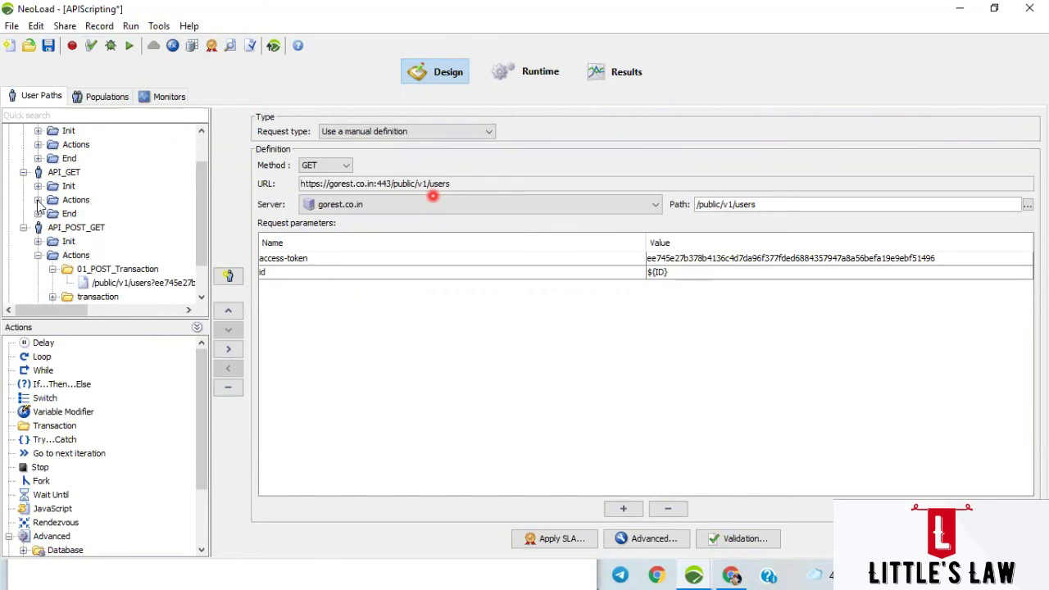
pyautogui.click(37, 200)
pyautogui.click(53, 214)
pyautogui.click(105, 227)
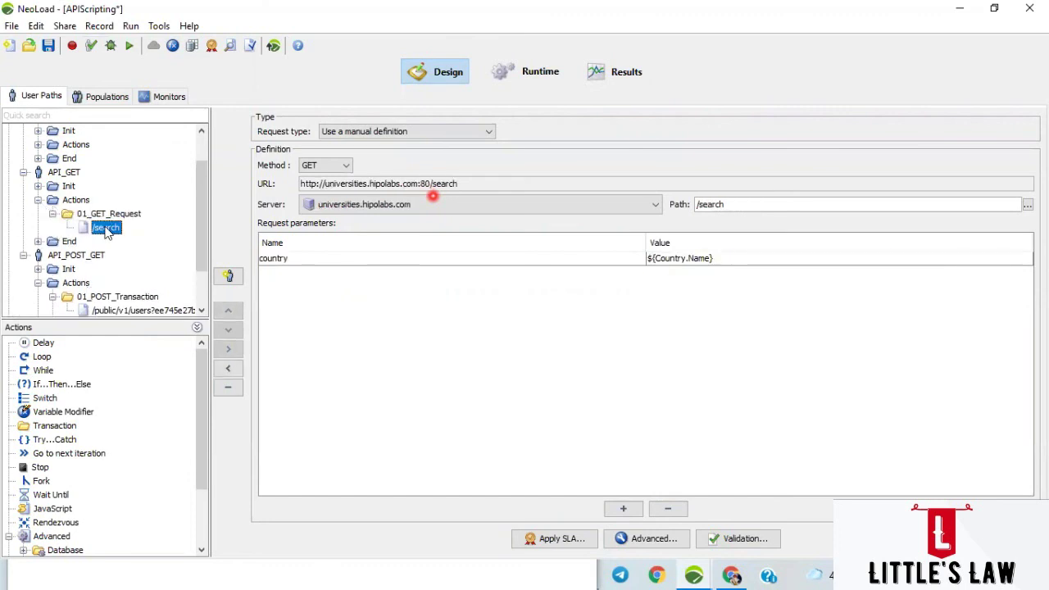
pyautogui.doubleClick(734, 258)
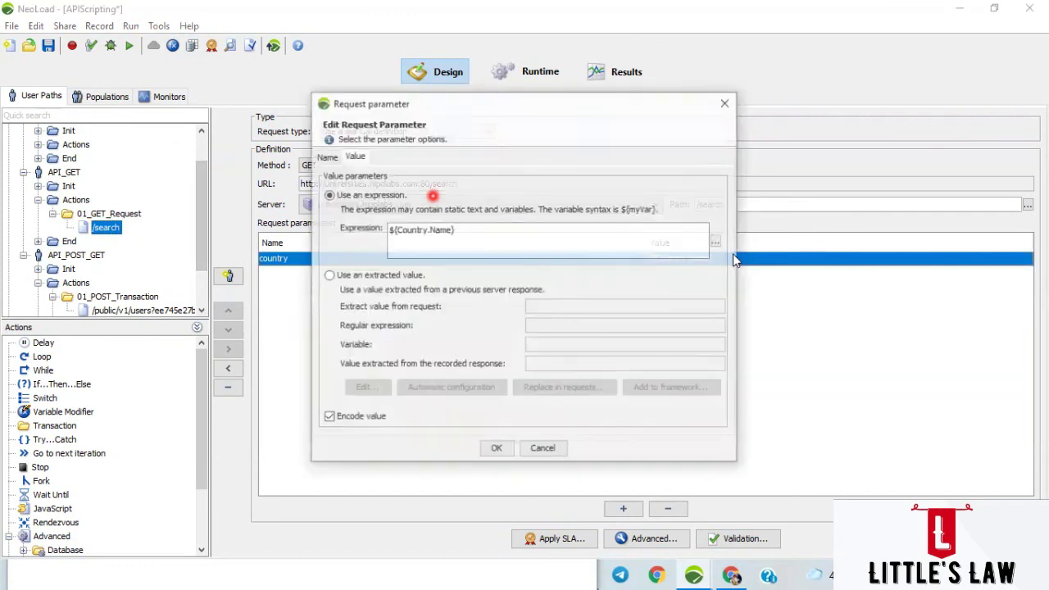
pyautogui.click(496, 449)
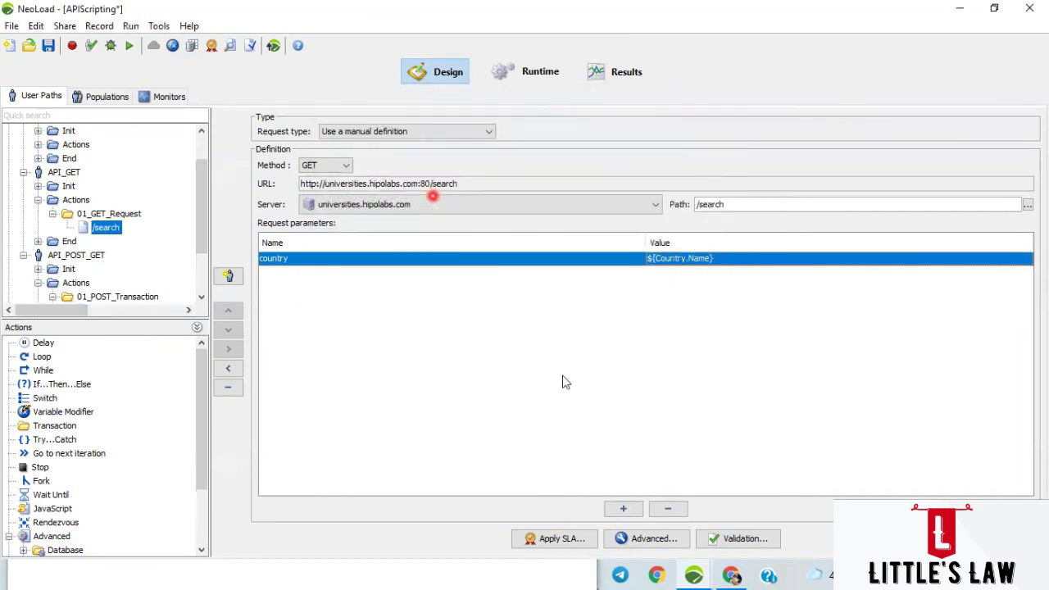
# Review the POST request's email, name, gender and status parameters and the GET request's parameters in API_POST_GET
pyautogui.scroll(-2, 143, 239)
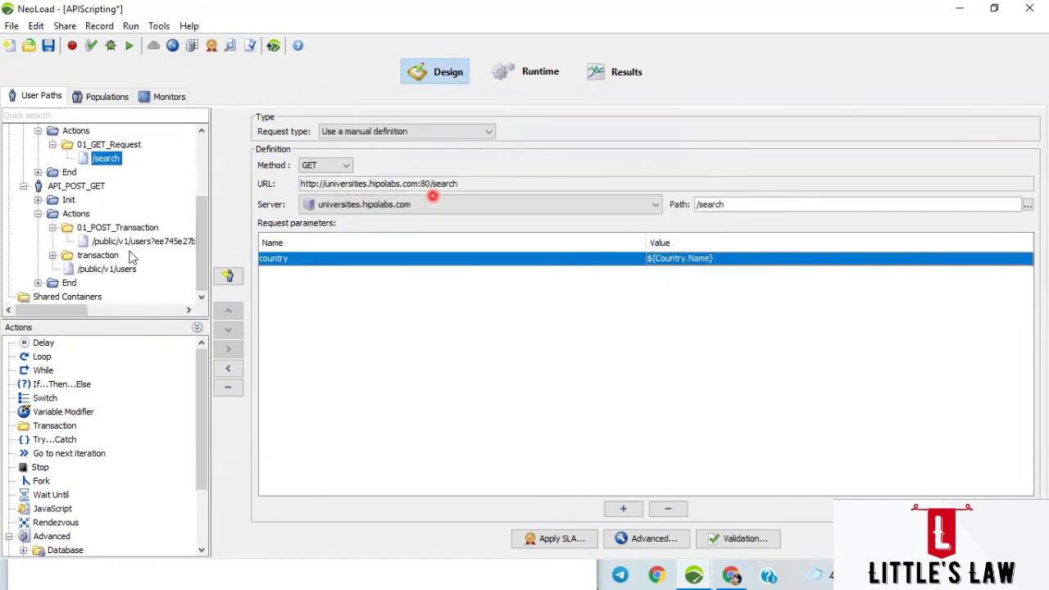
pyautogui.click(133, 242)
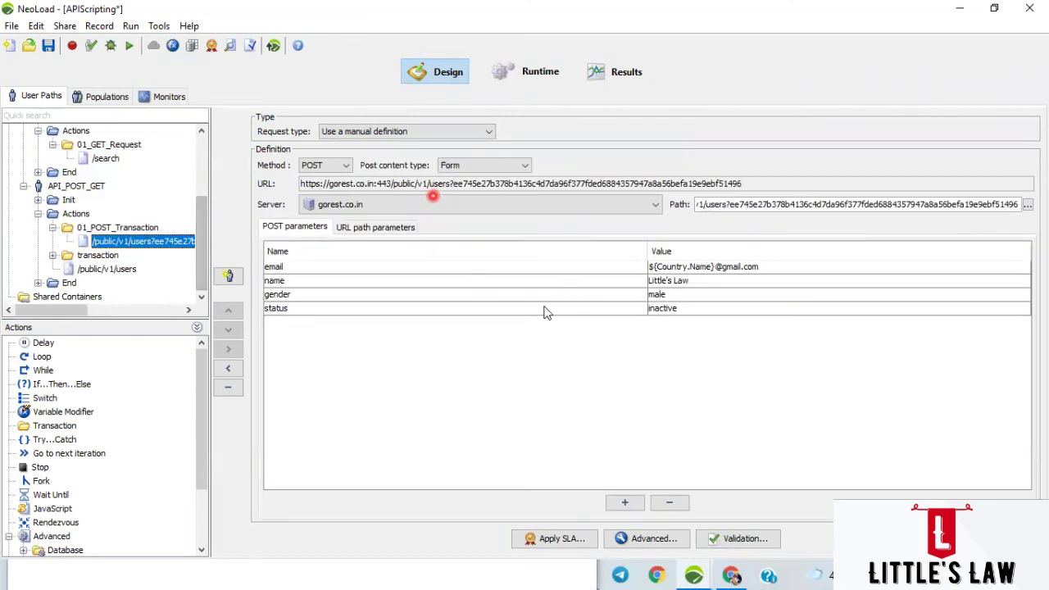
pyautogui.click(685, 267)
pyautogui.click(684, 280)
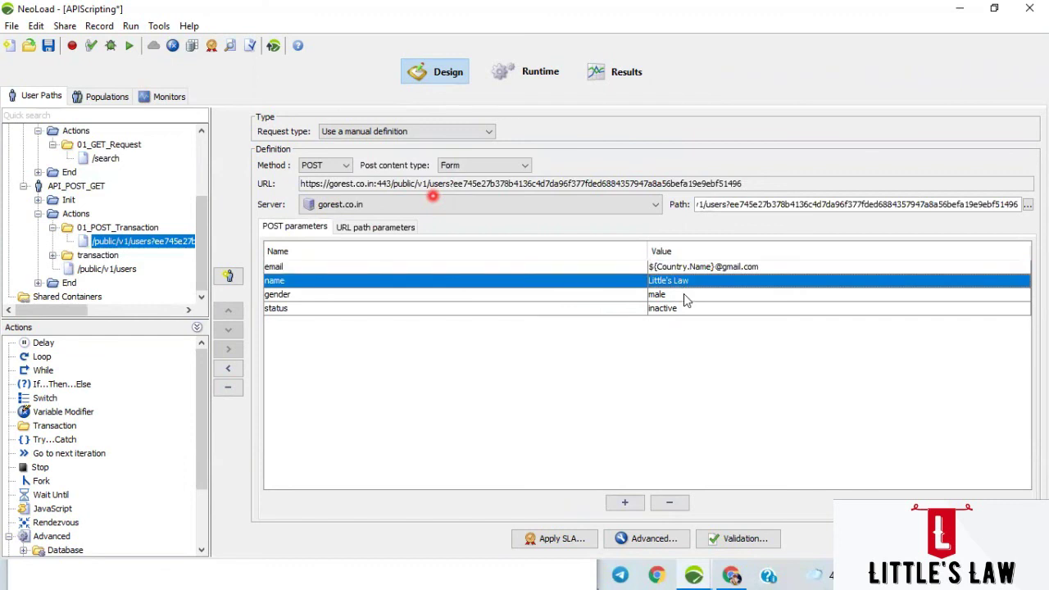
pyautogui.click(683, 294)
pyautogui.click(683, 308)
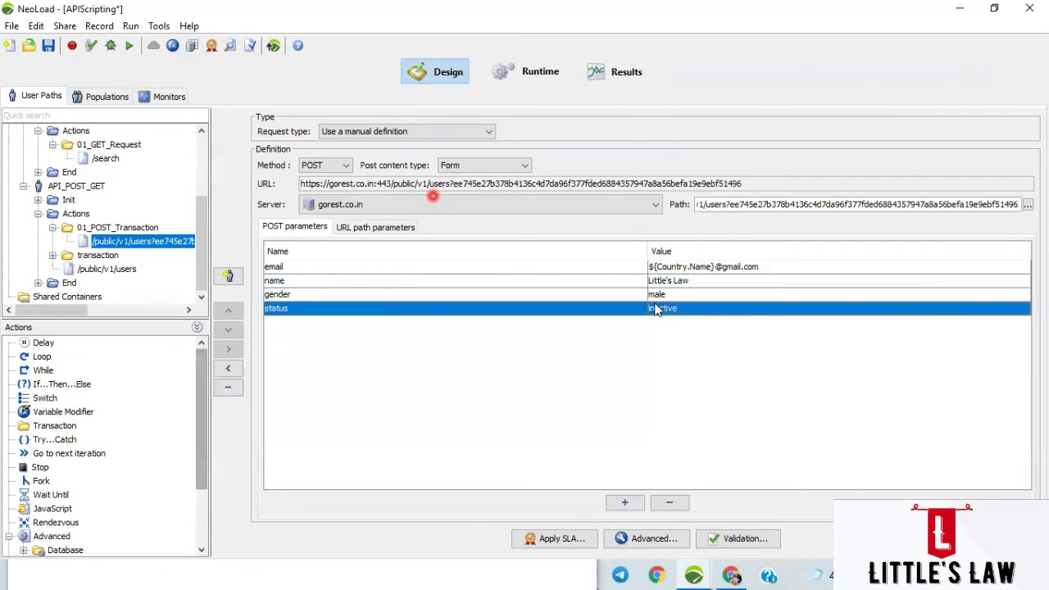
pyautogui.click(691, 267)
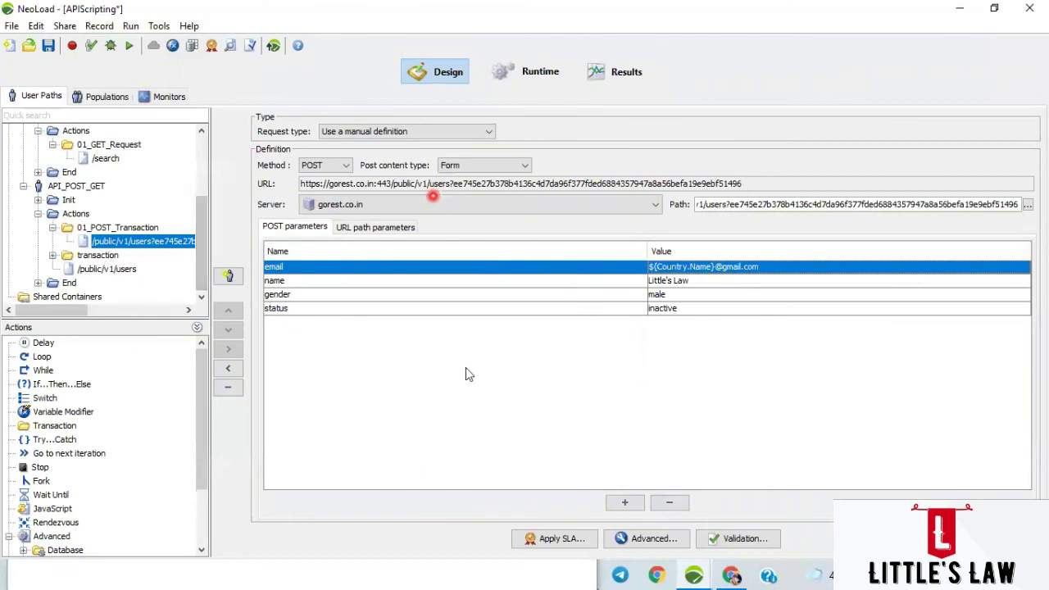
pyautogui.click(702, 283)
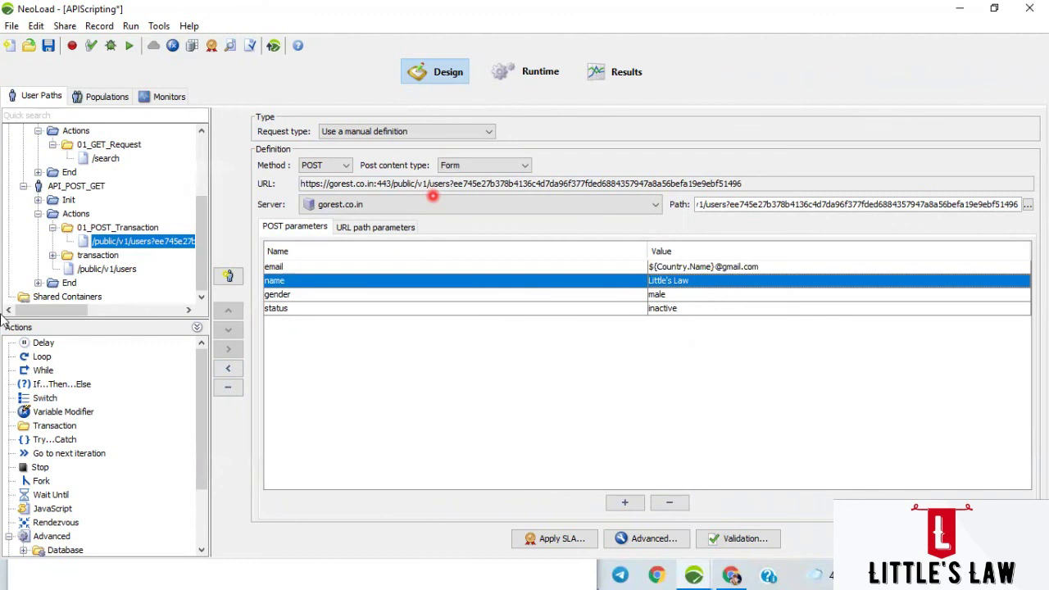
pyautogui.click(94, 271)
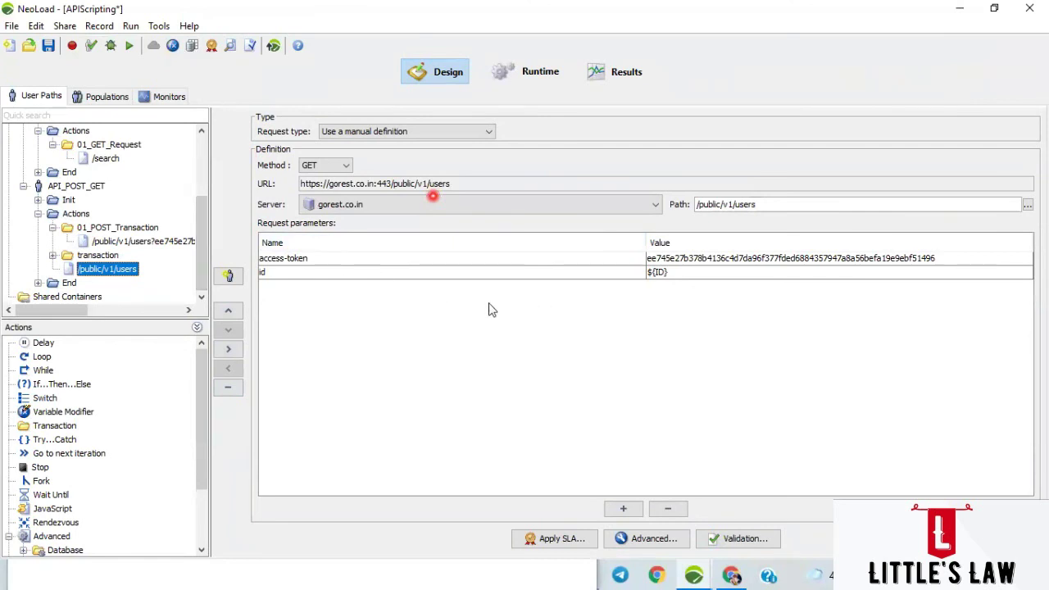
pyautogui.click(135, 242)
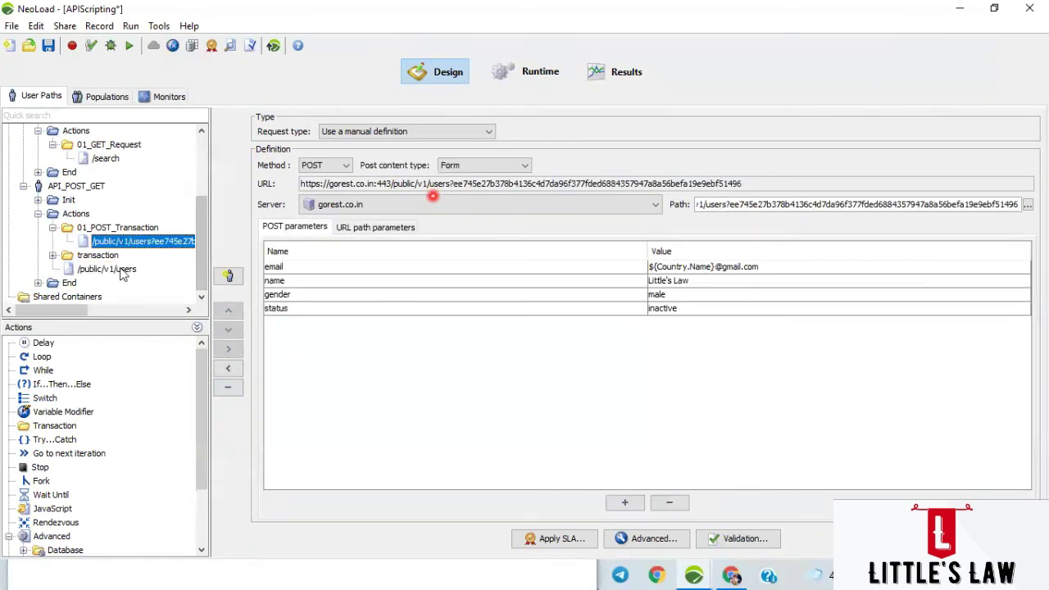
pyautogui.click(120, 272)
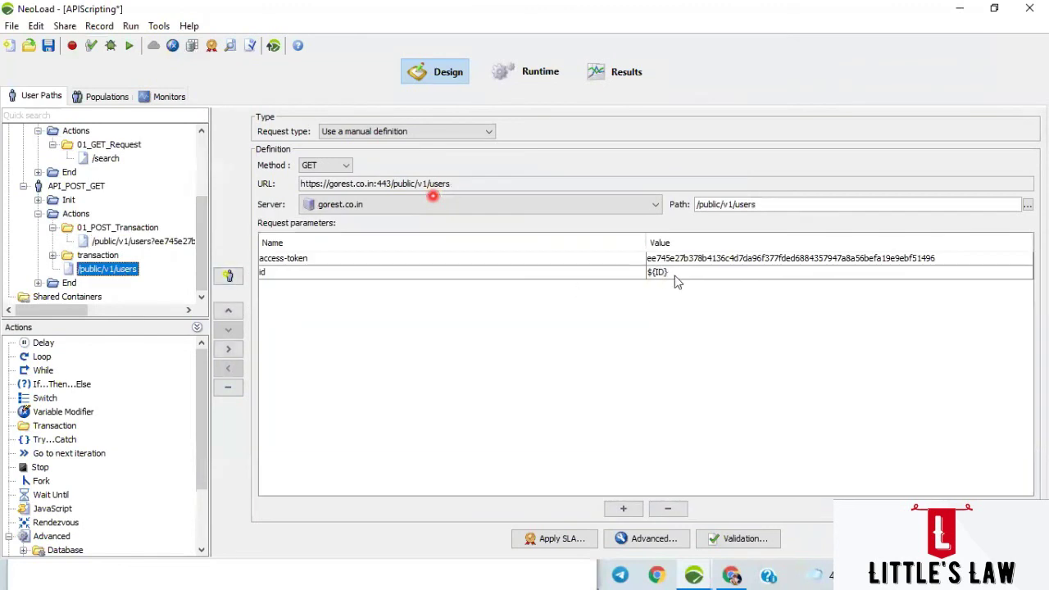